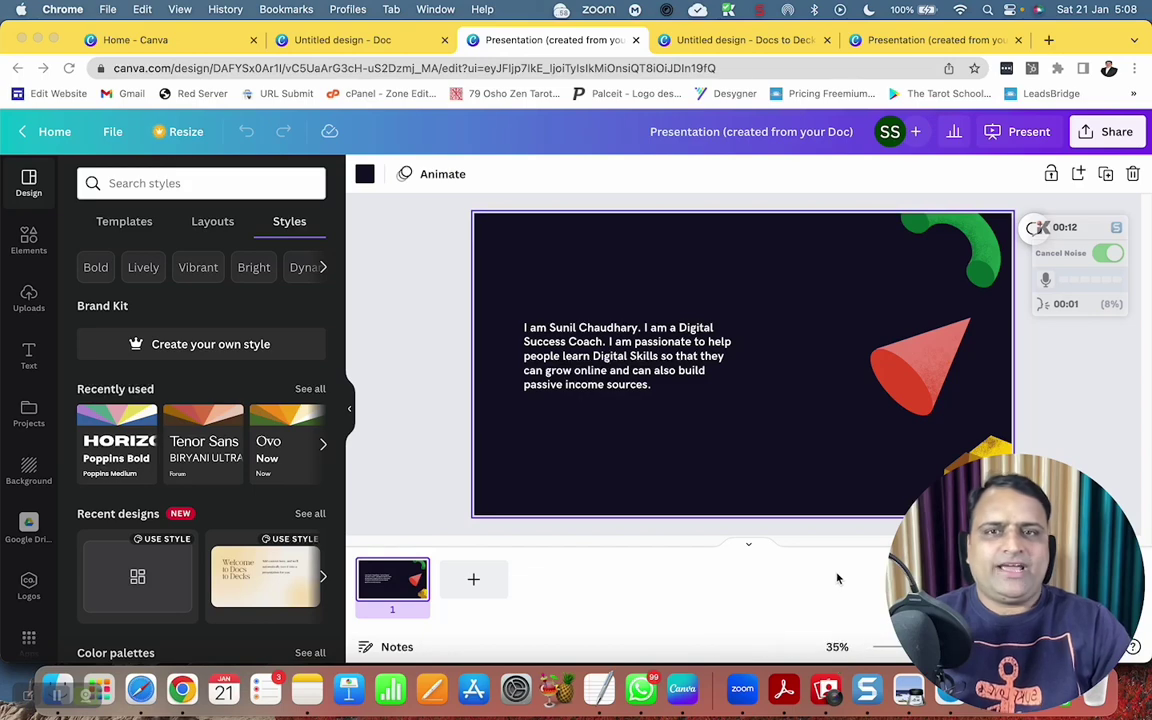
Close the Presentation, Docs to Decks and Untitled design tabs, leaving only Canva Home.
click(636, 40)
click(637, 40)
click(637, 40)
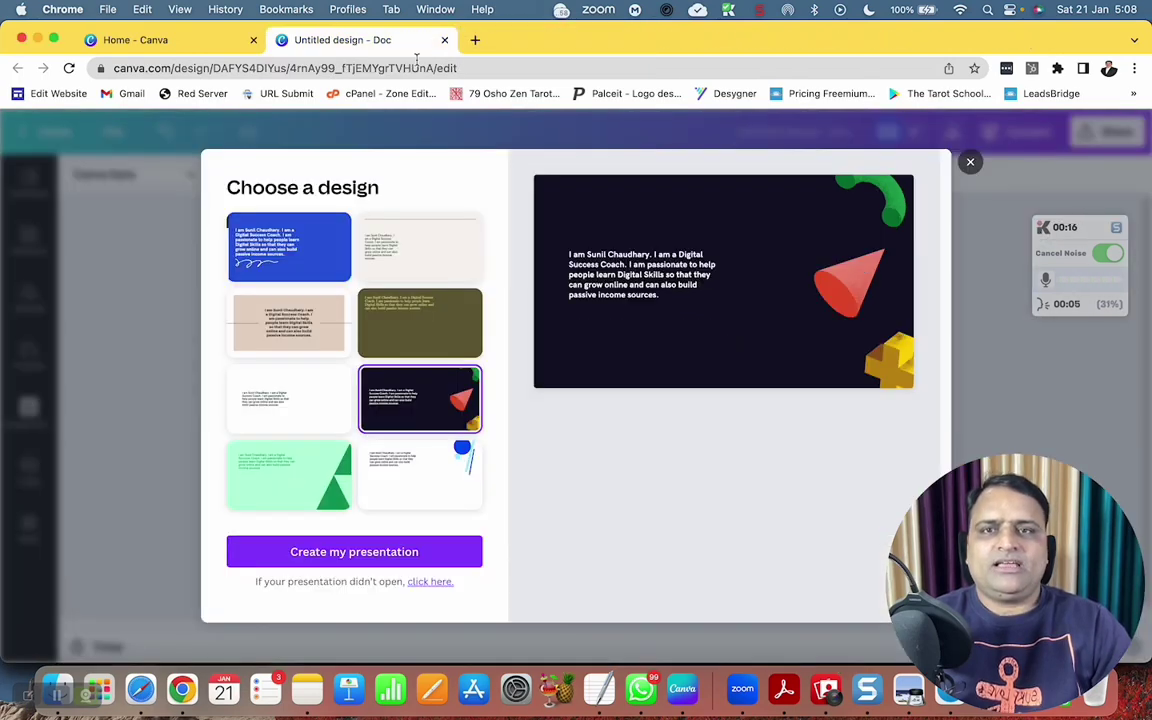
click(446, 40)
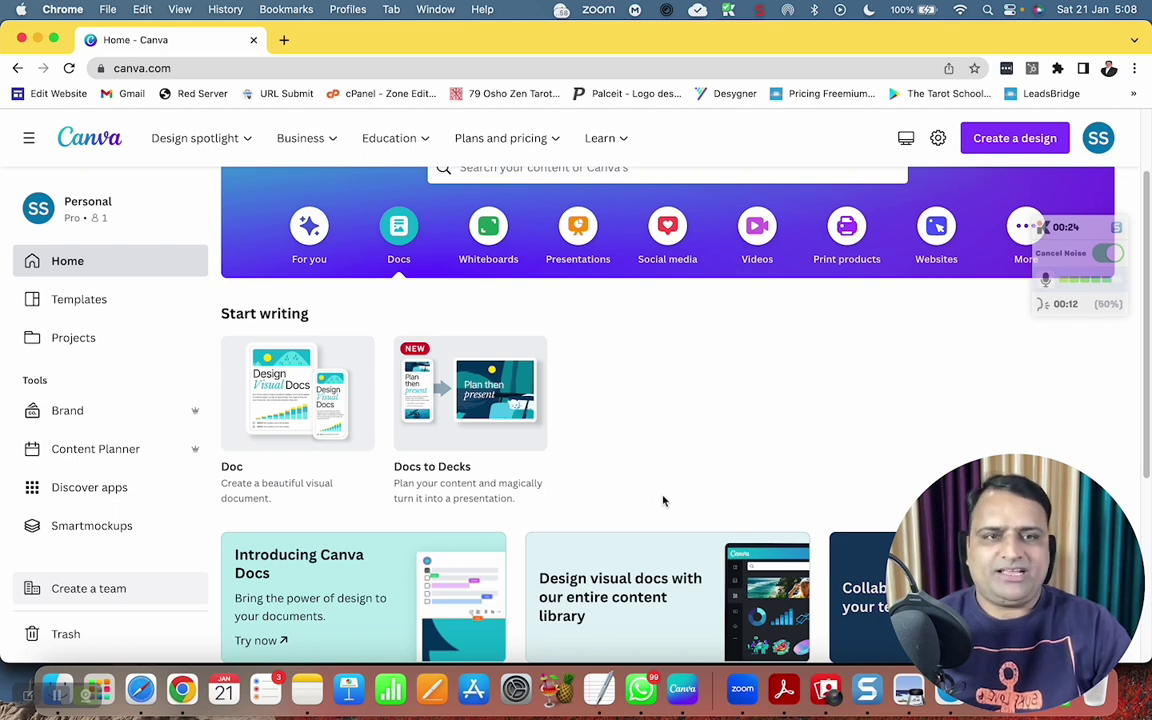
Start a blank Doc and turn its placeholder first line into a large bold heading.
click(305, 398)
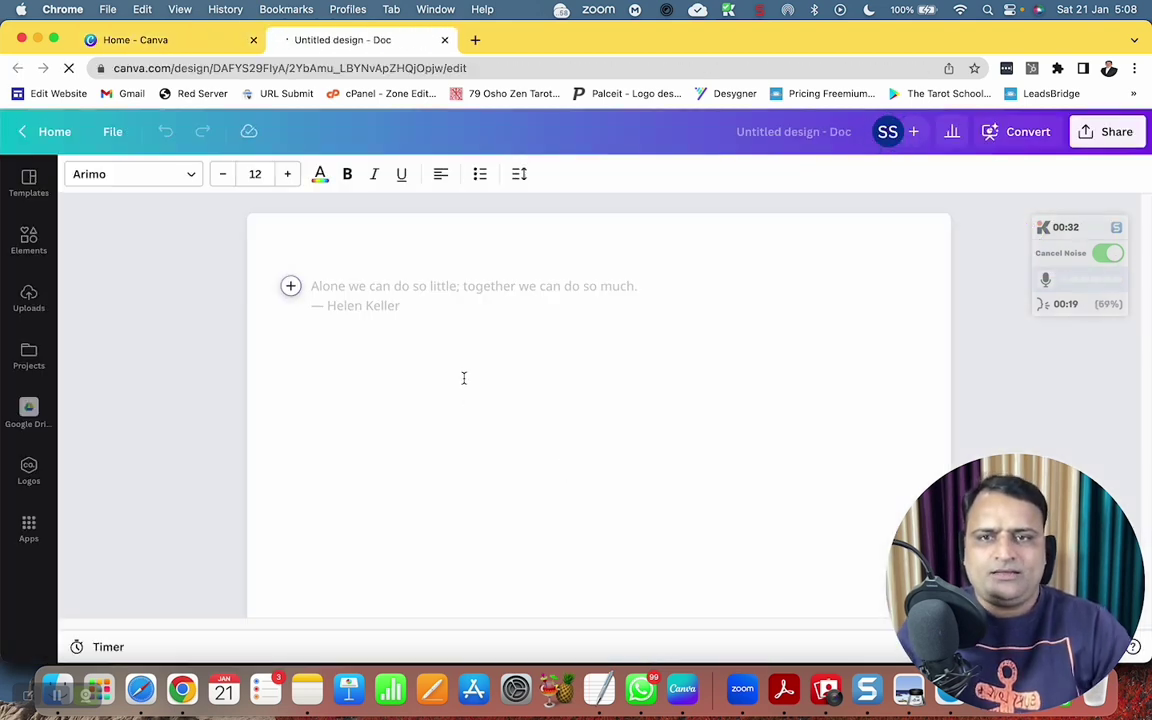
click(291, 294)
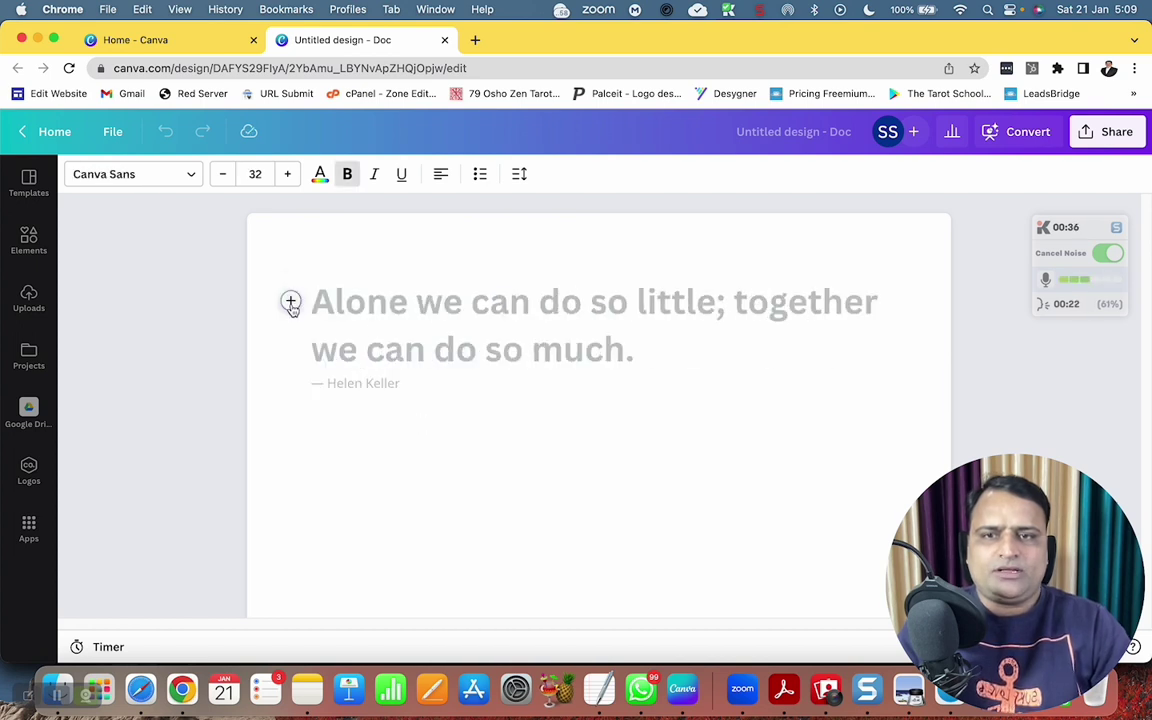
click(289, 301)
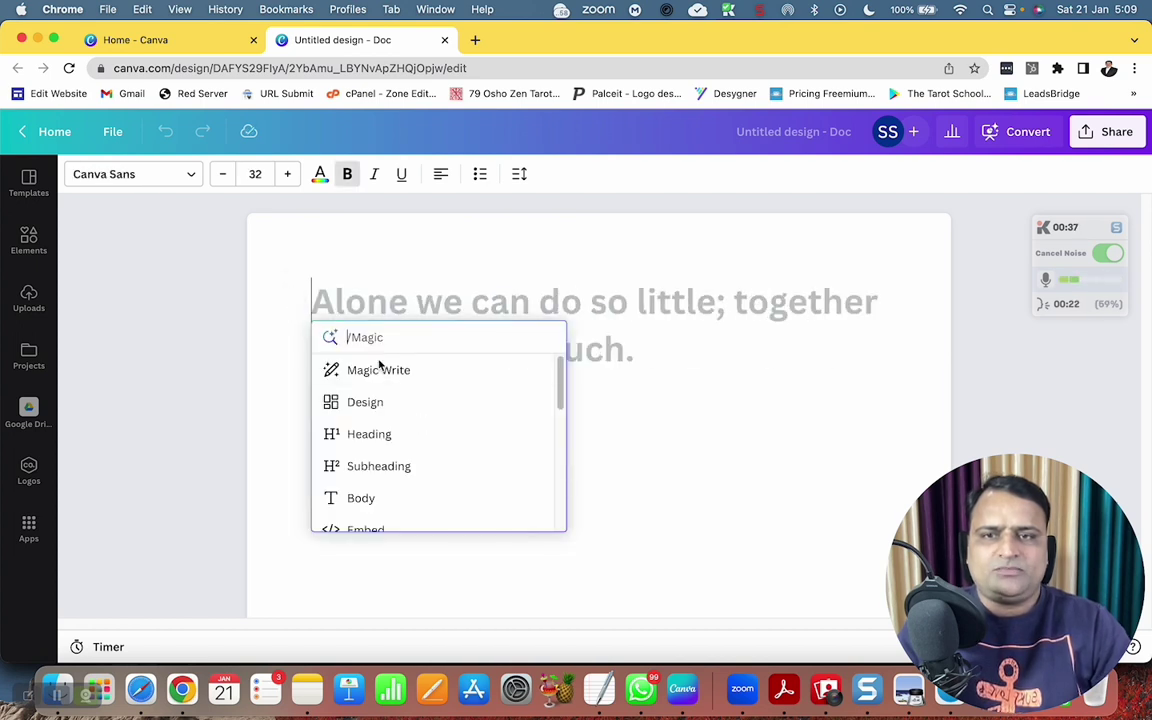
scroll(396, 458, down, 5)
scroll(398, 460, up, 5)
click(393, 434)
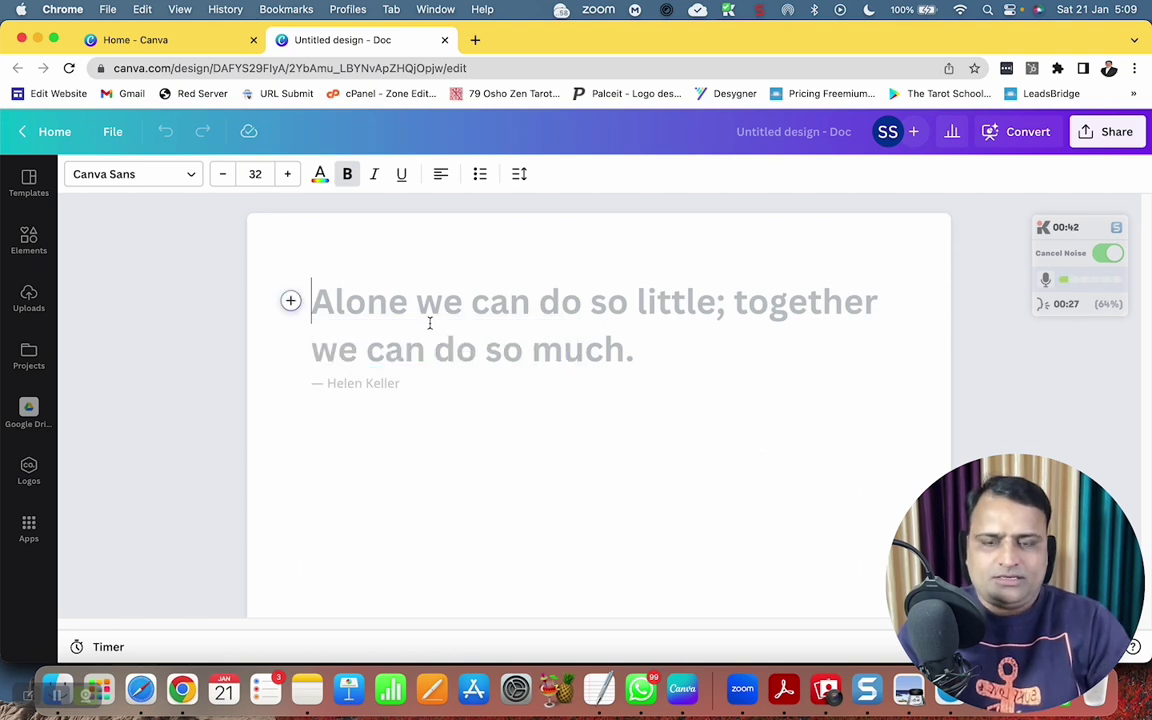
Type the title 'Learn Digital Skills With' plus the author's name and 'for a greater Future.'.
text(Learn Digital S)
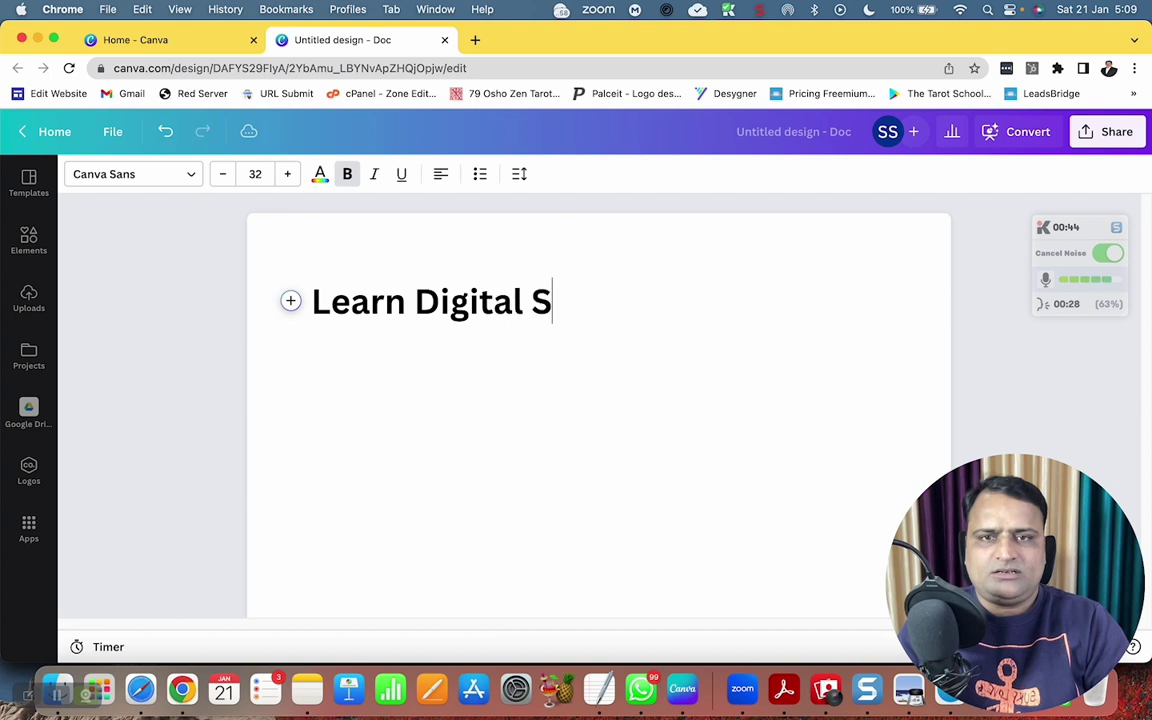
text(kills With )
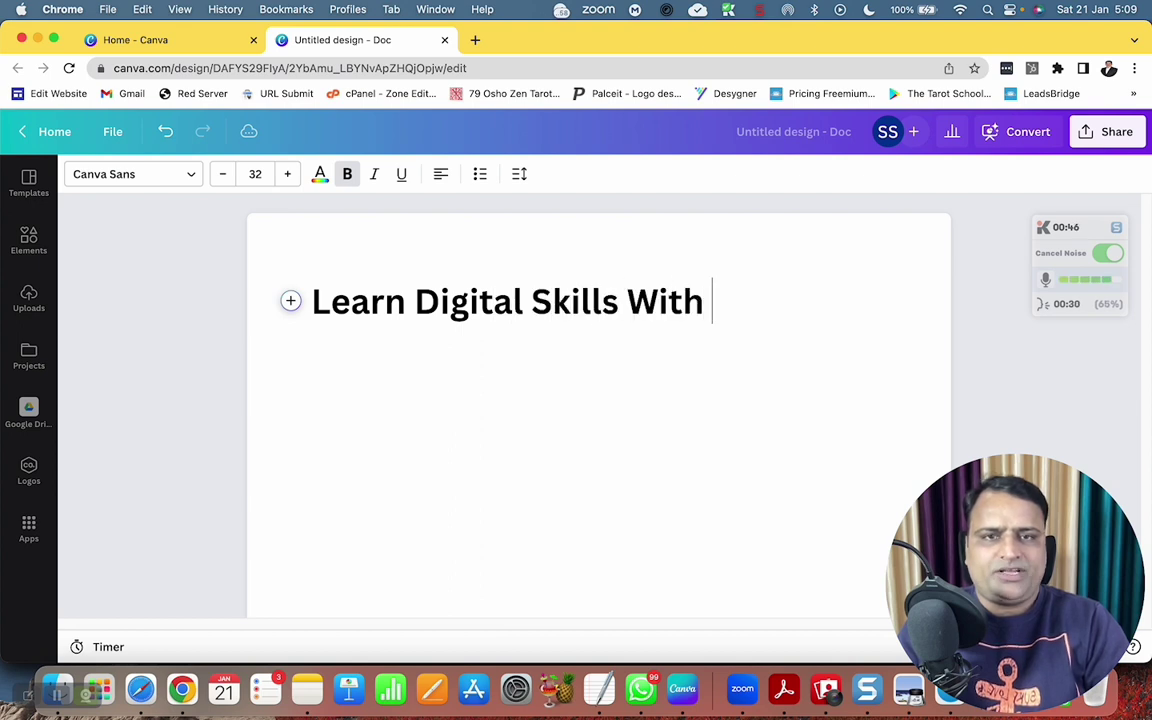
text(Sunil Ch)
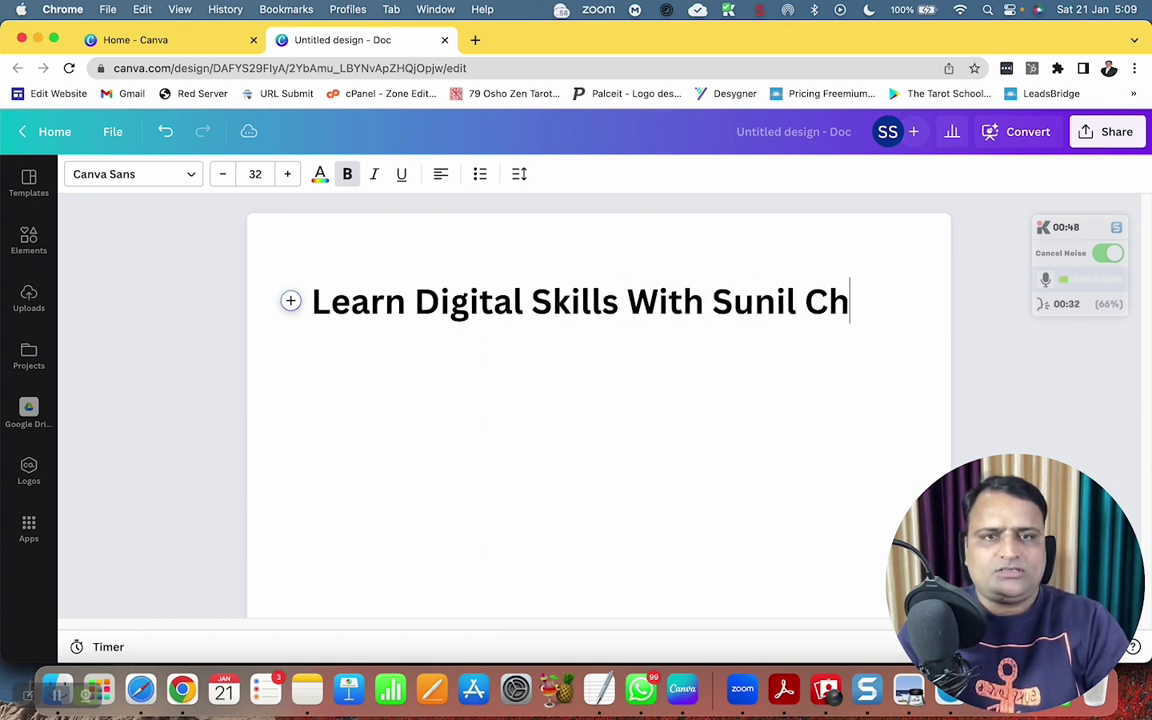
text(audhary)
key(BackSpace)
key(BackSpace)
text(ary )
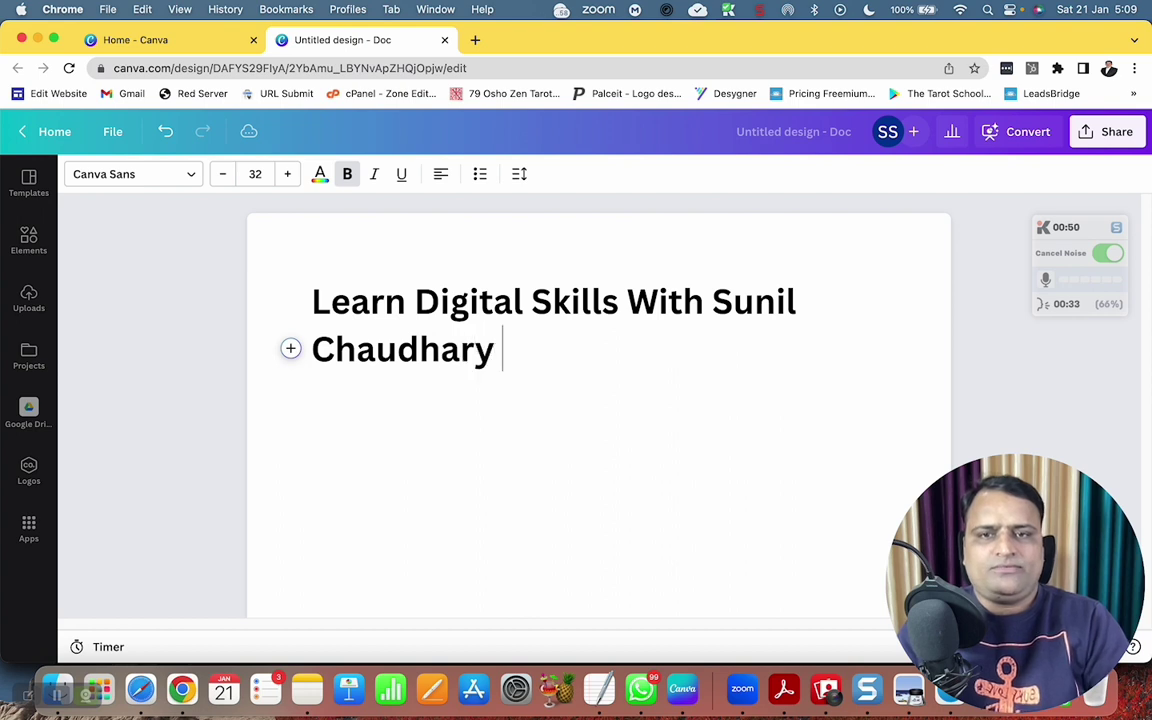
text(gor a)
key(BackSpace)
key(BackSpace)
key(BackSpace)
key(BackSpace)
key(BackSpace)
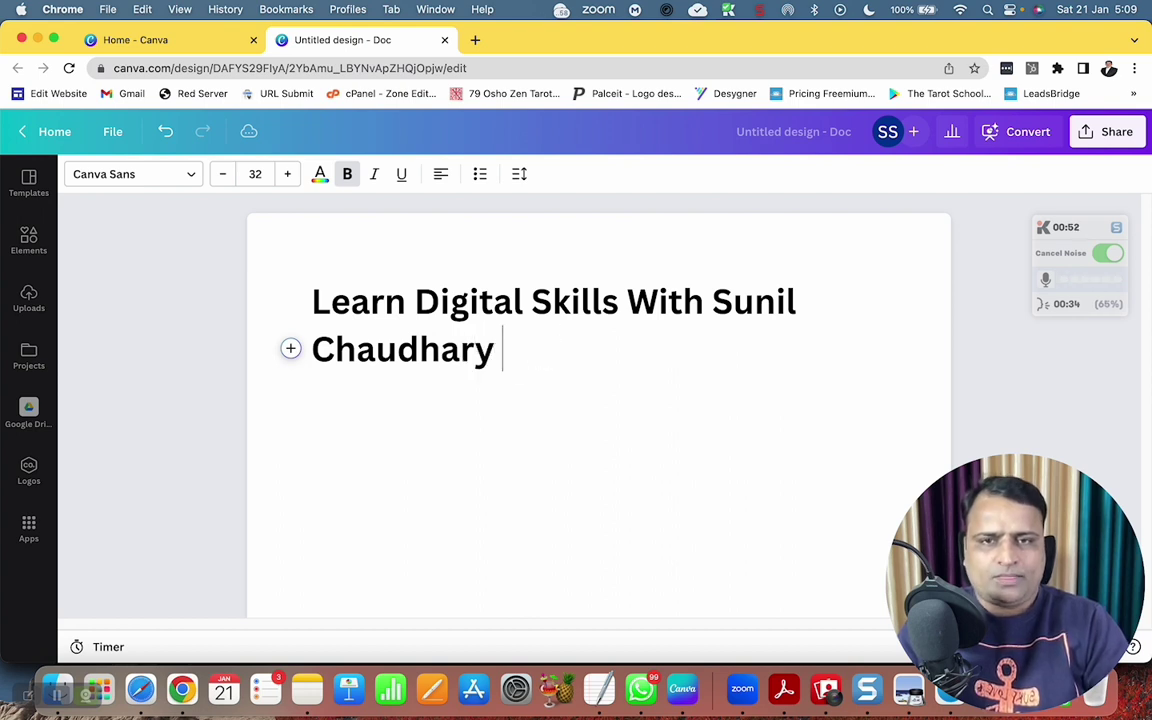
text(for a )
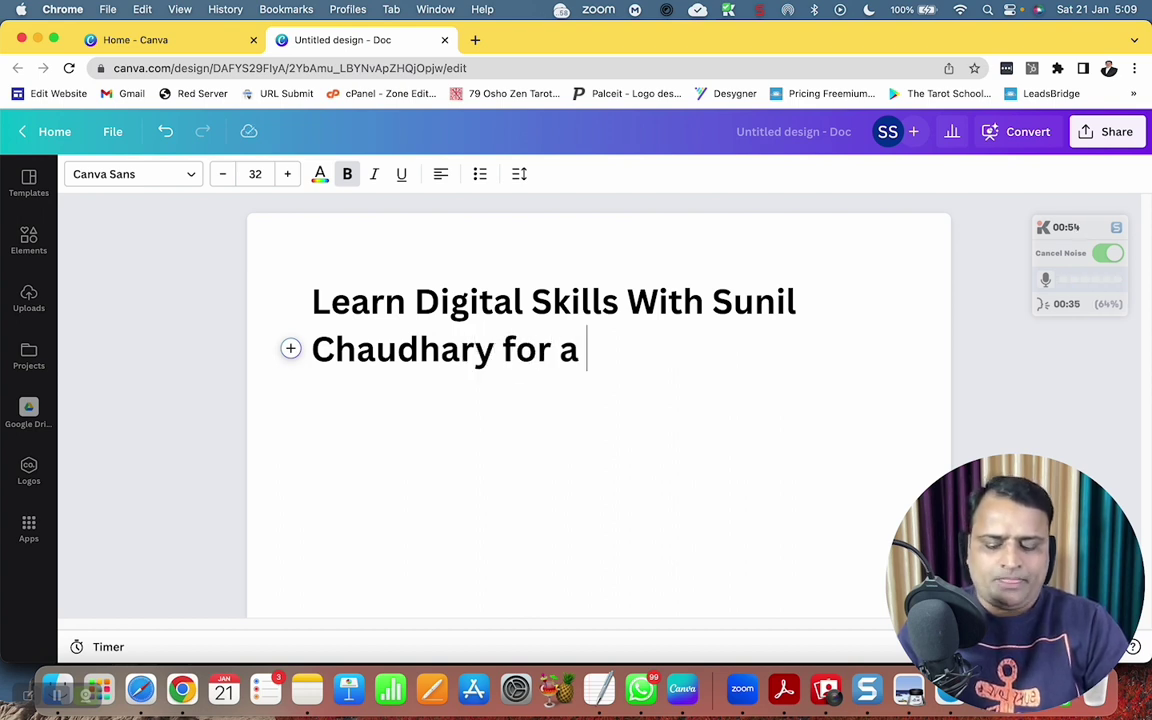
text(greater Future)
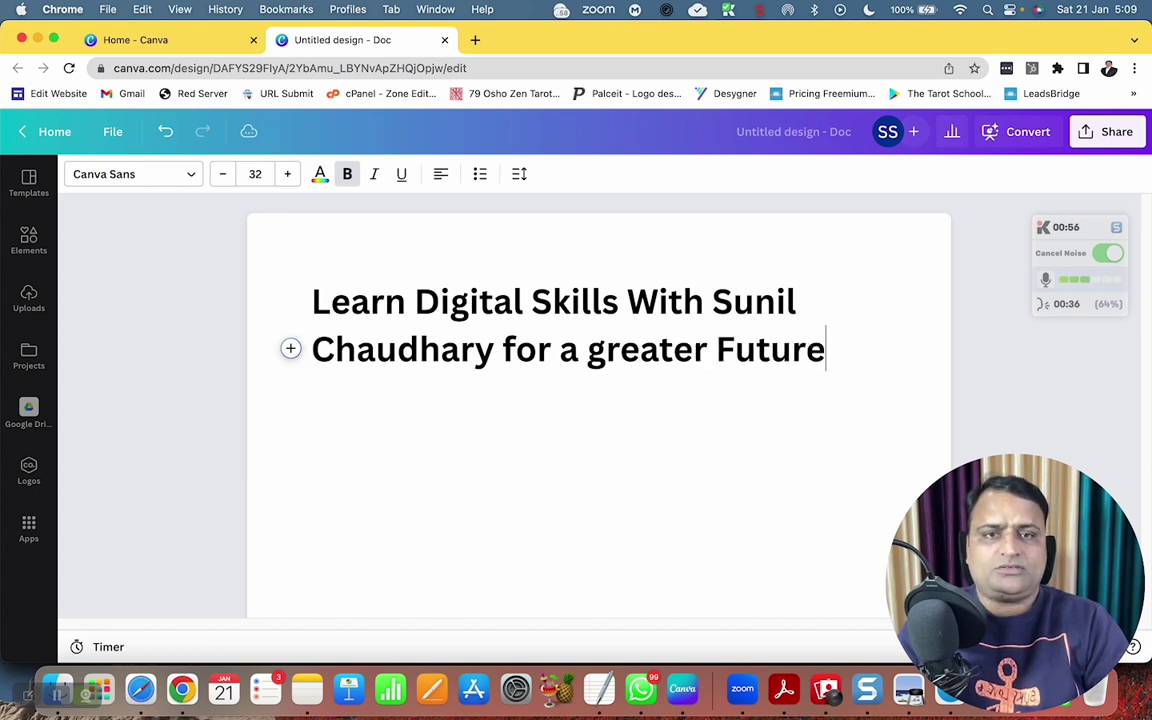
text(.)
key(Return)
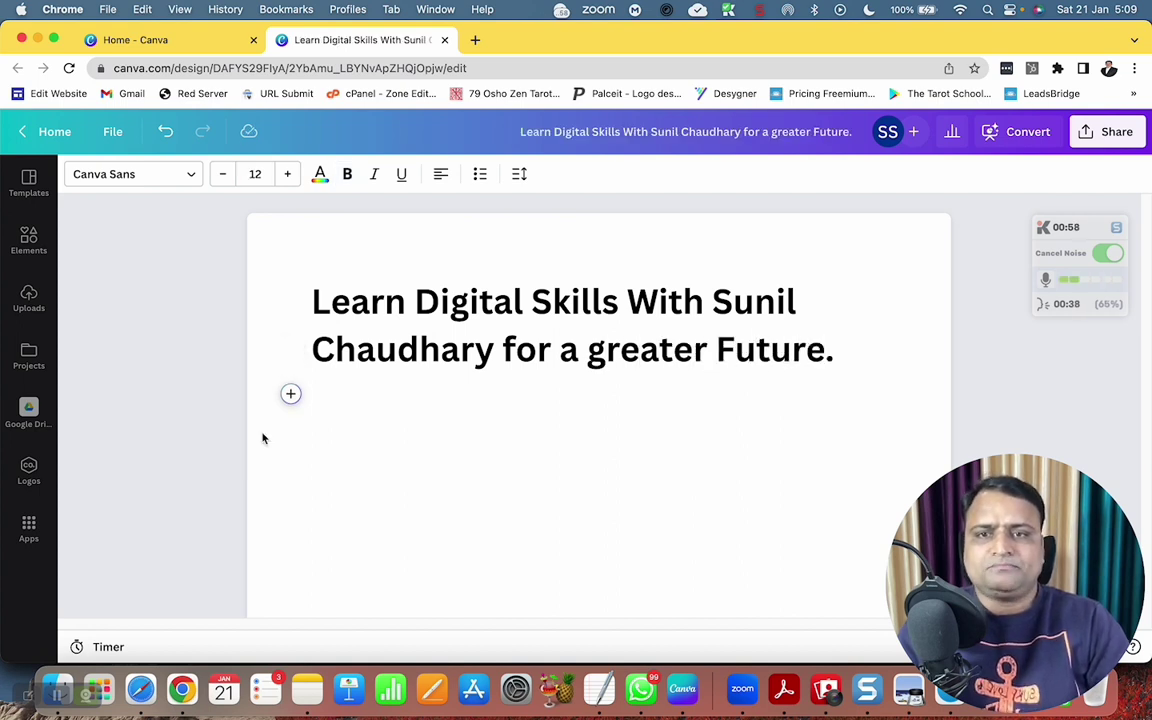
Write the intro paragraph about mastering a few digital skills to make a greater impact.
text(The)
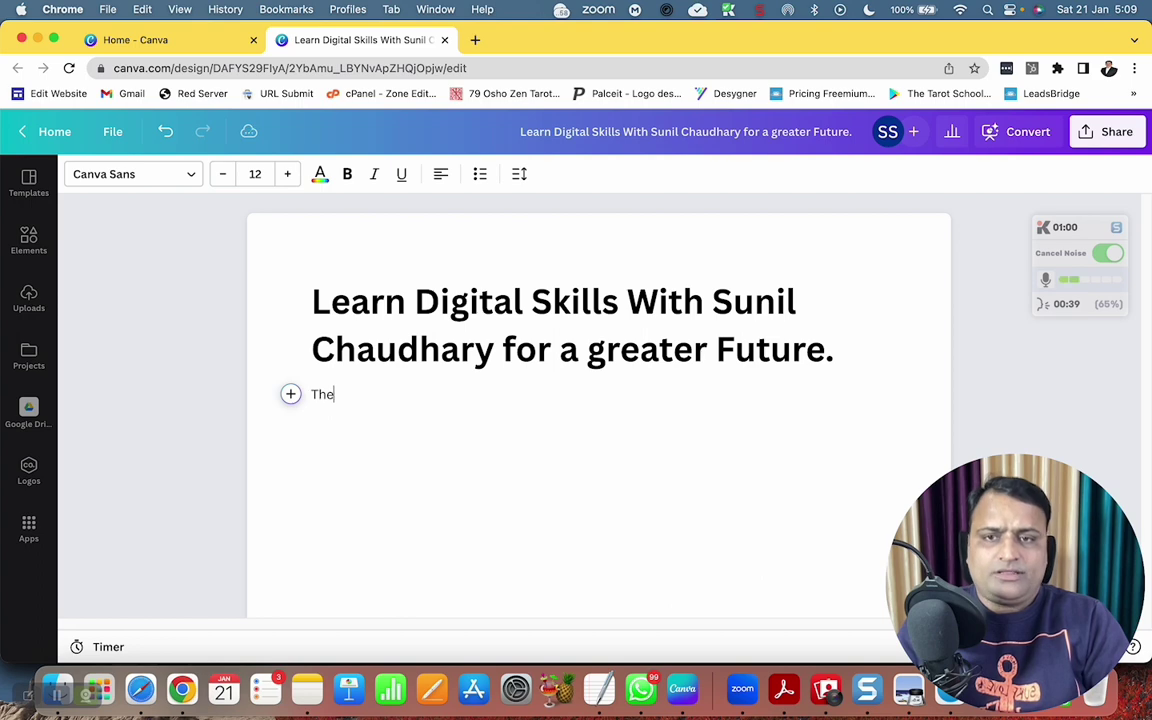
text(re is a great fu)
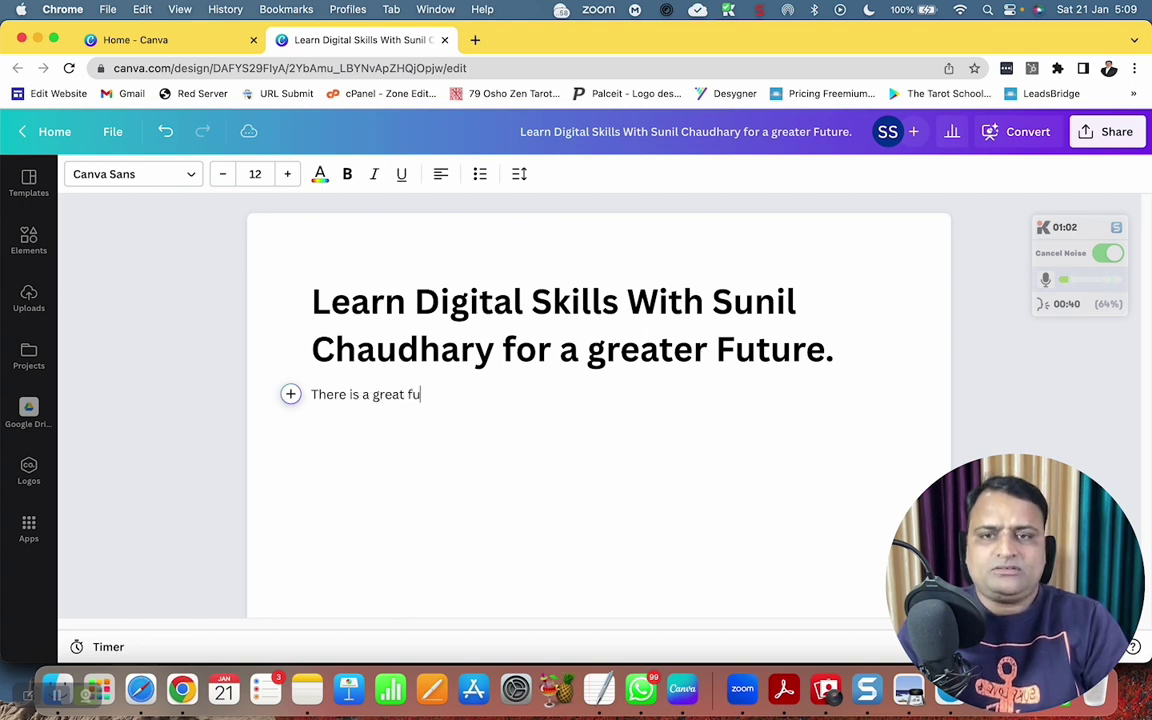
text(ture ahead wi)
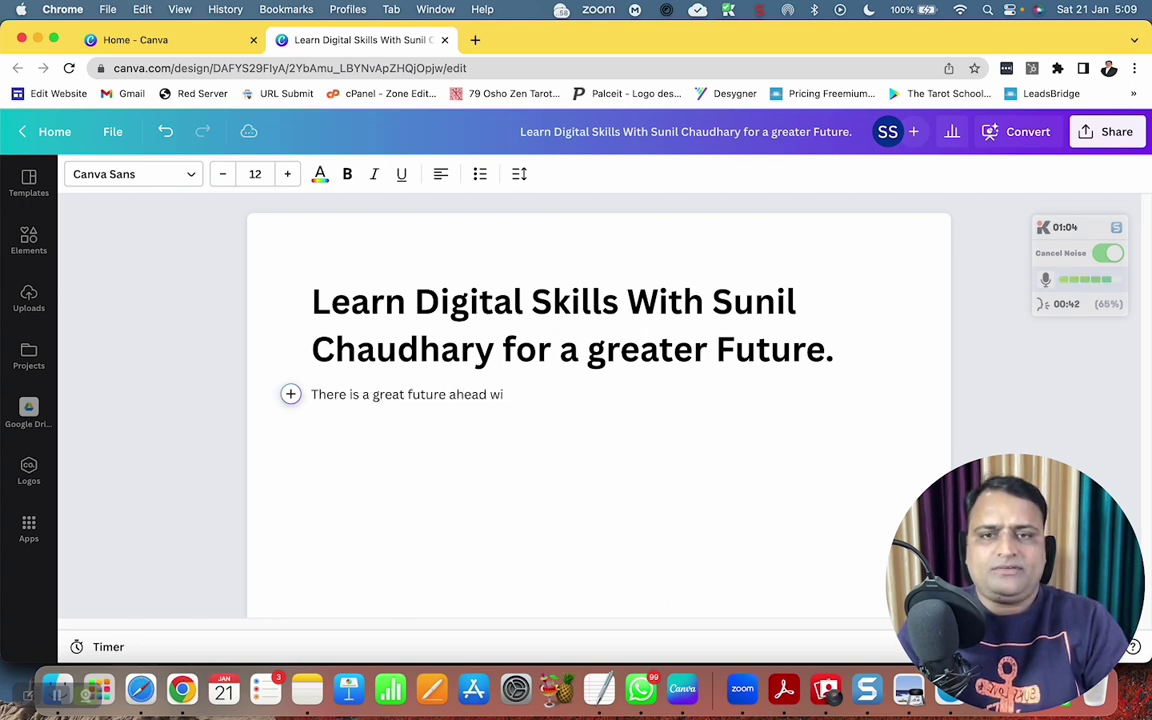
key(BackSpace)
key(BackSpace)
text(if you master )
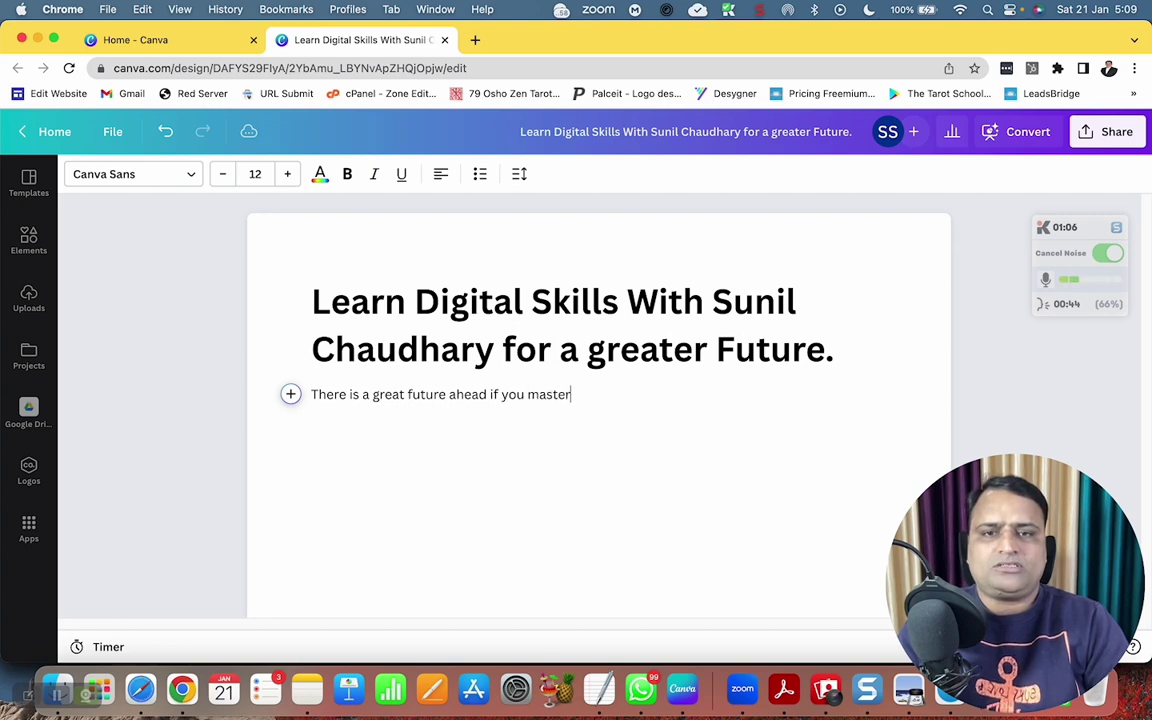
text(a few )
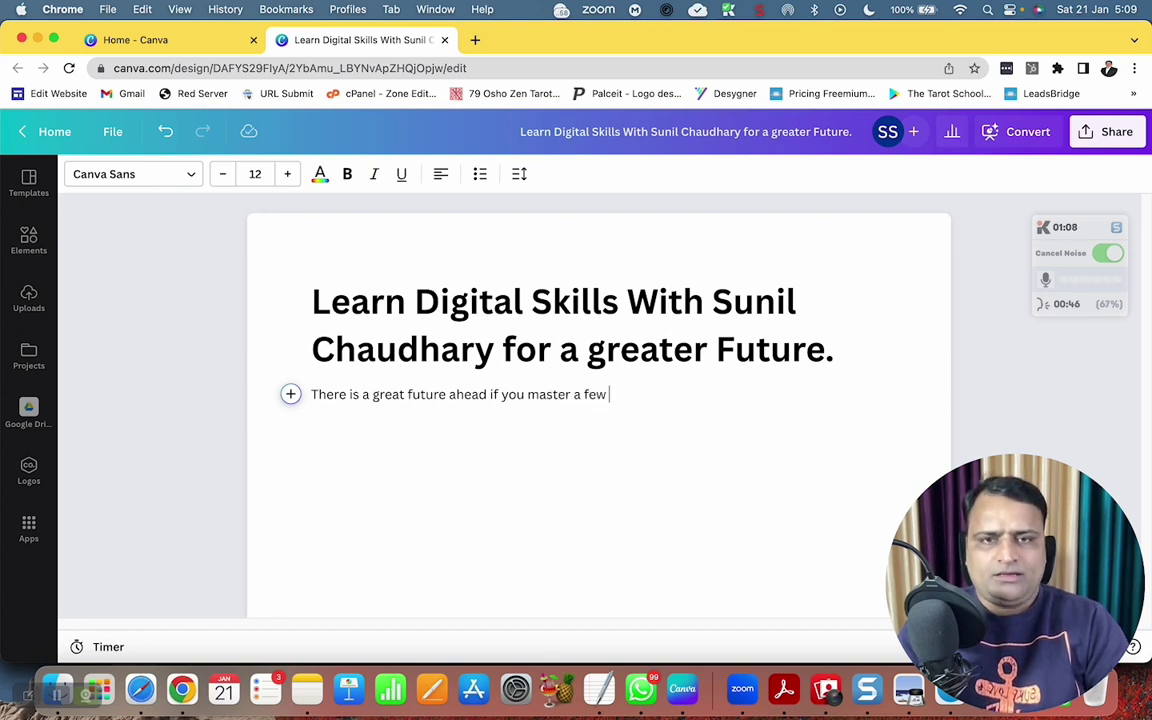
text(digital skills)
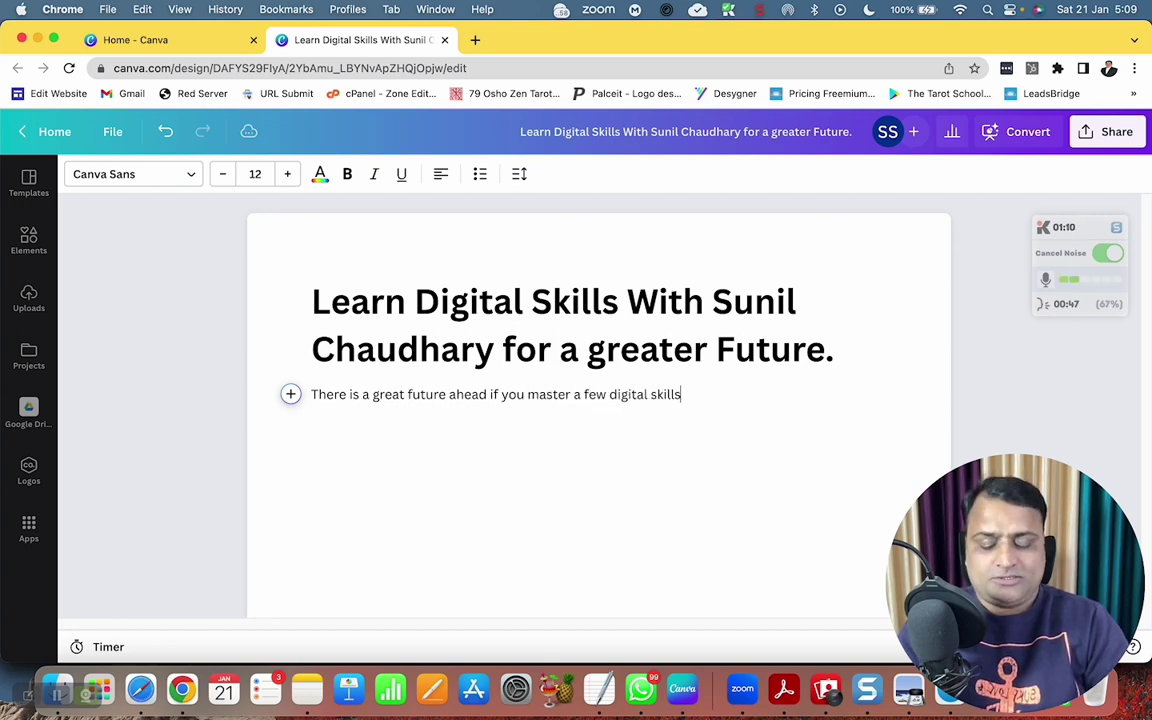
text(.)
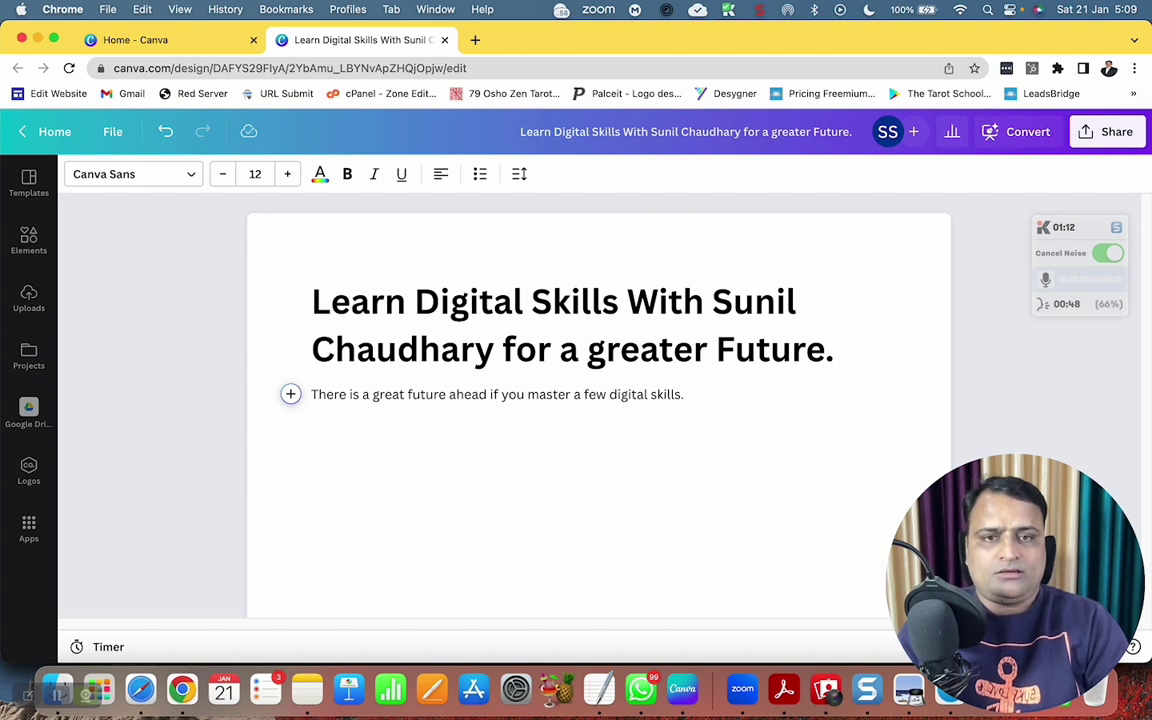
text( learn a few)
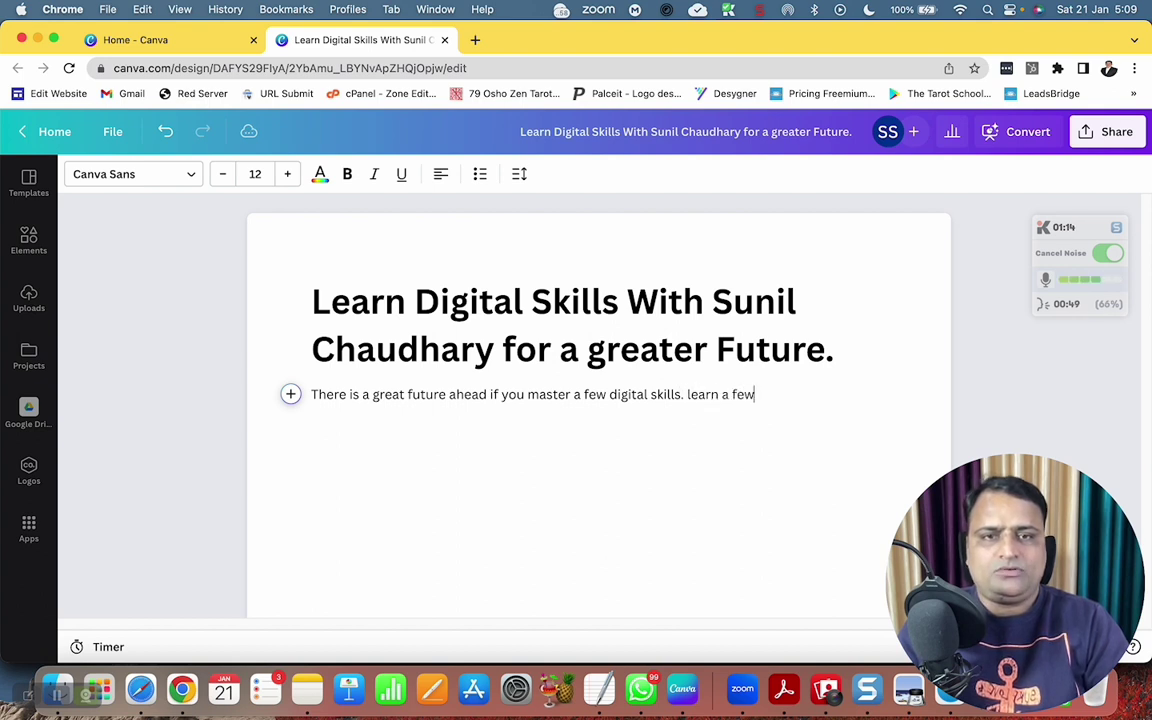
text( and master )
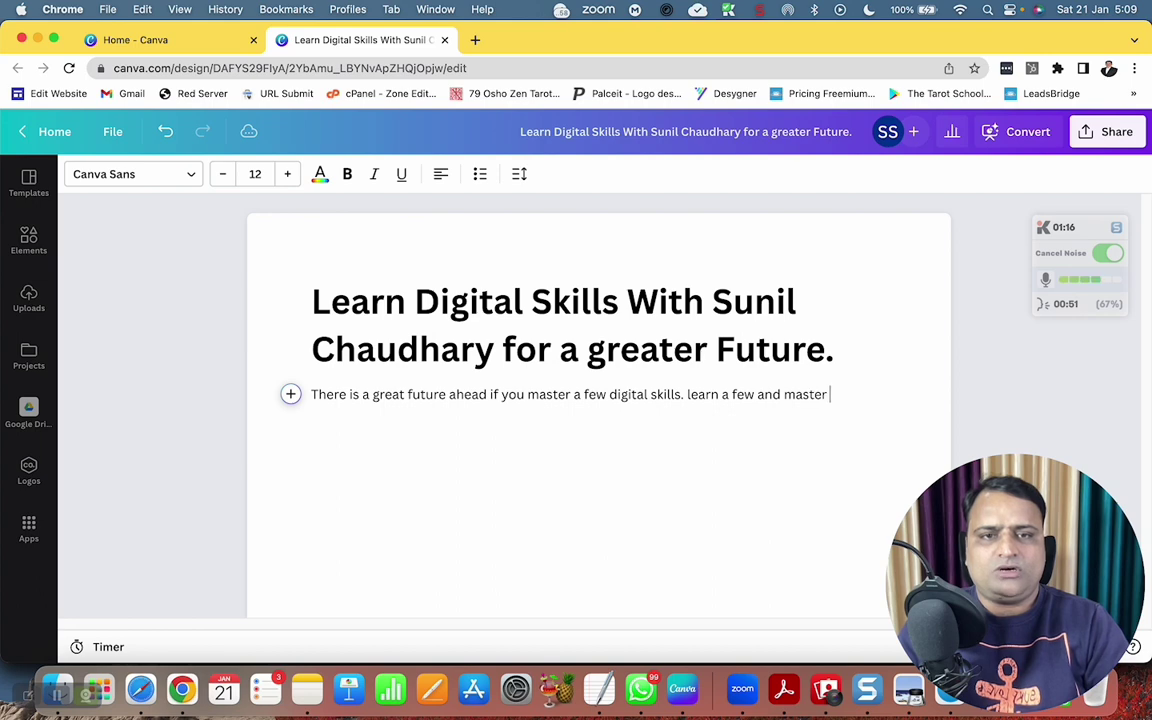
text(one skills to)
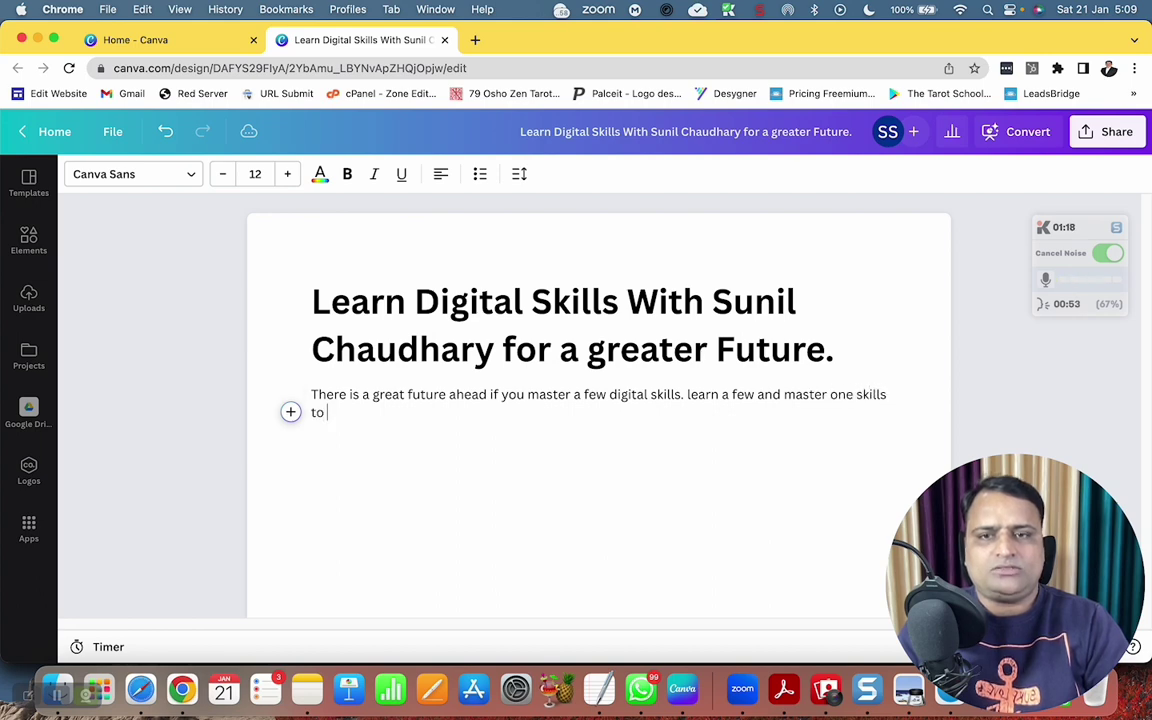
key(BackSpace)
key(BackSpace)
key(BackSpace)
key(BackSpace)
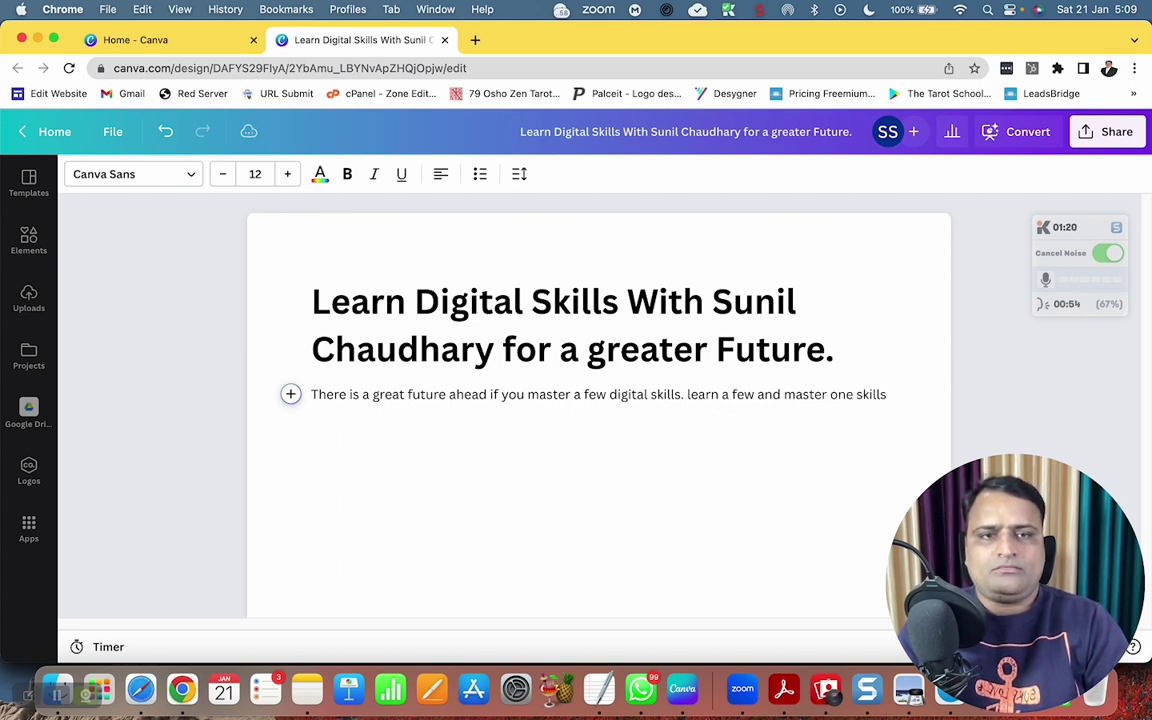
text(to )
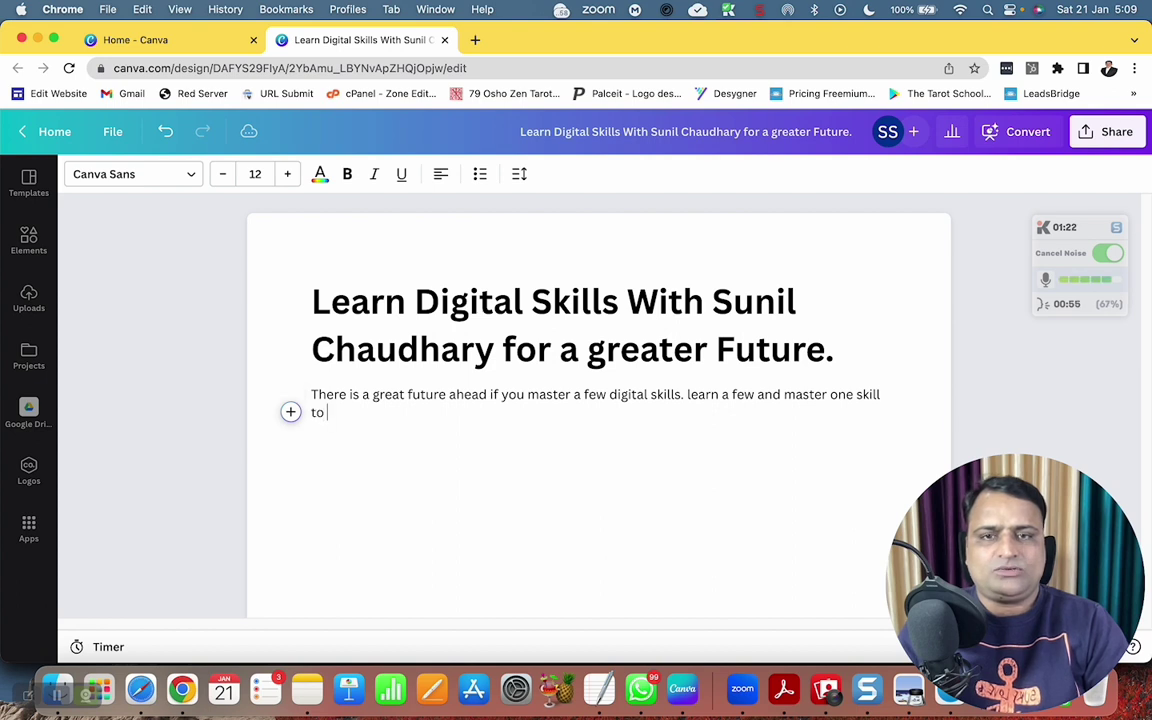
text(mak)
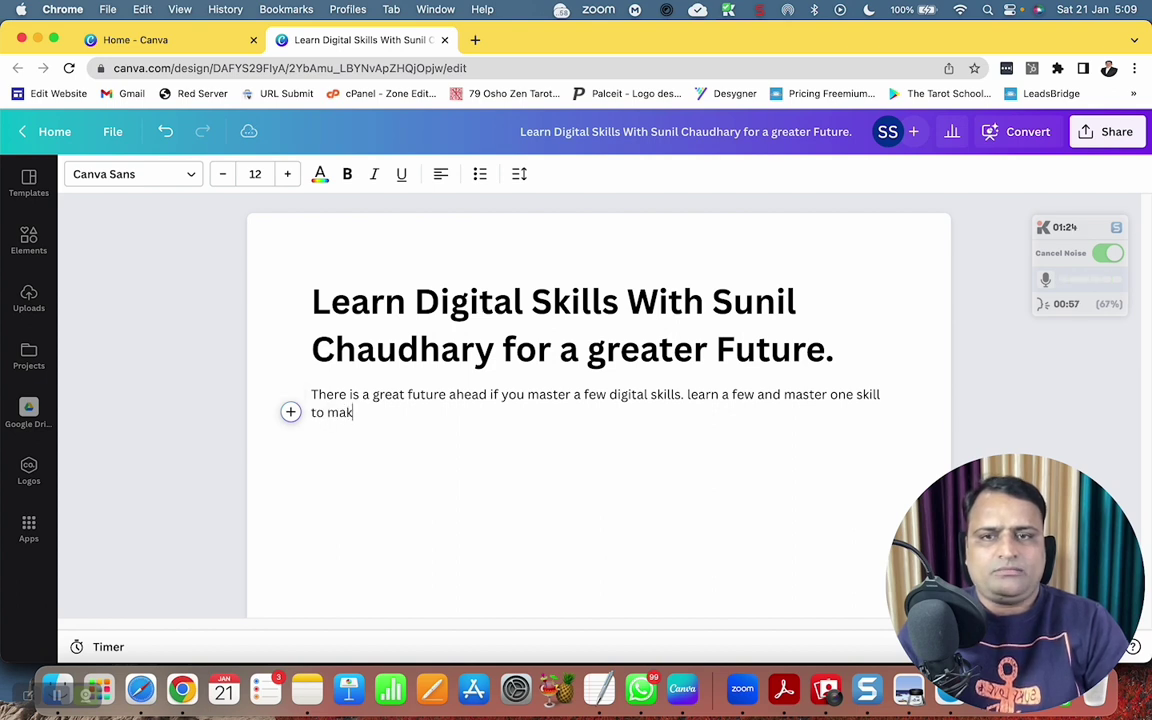
text(e a grea)
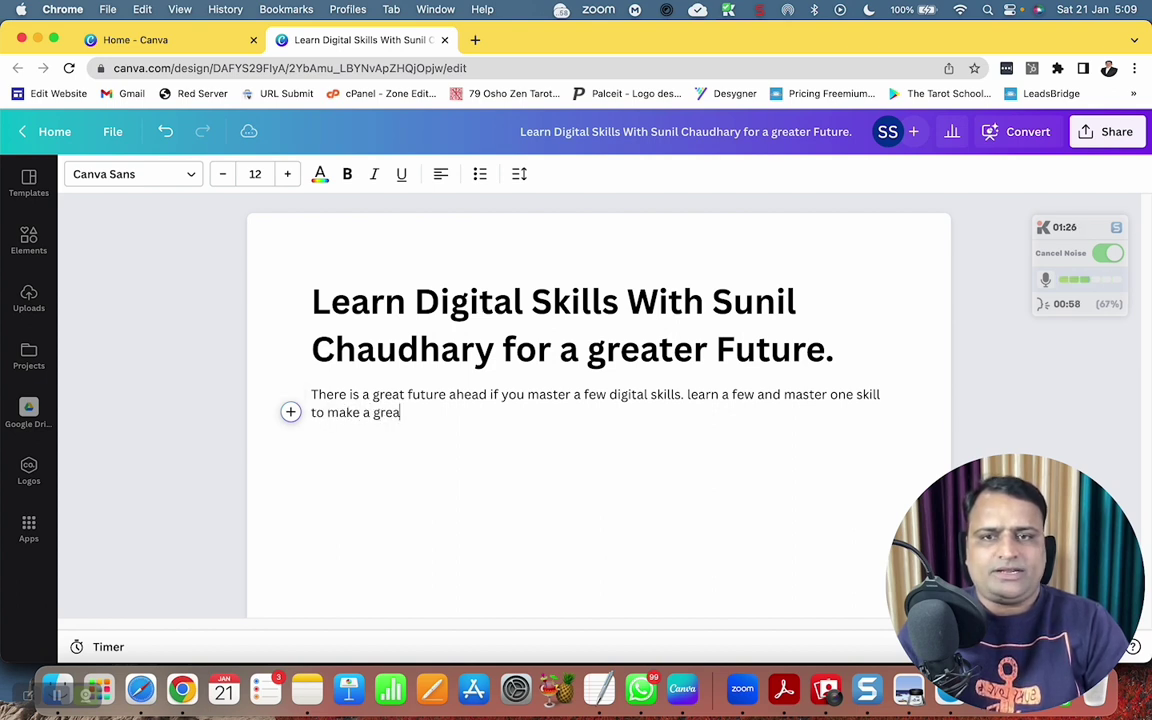
text(ter impact)
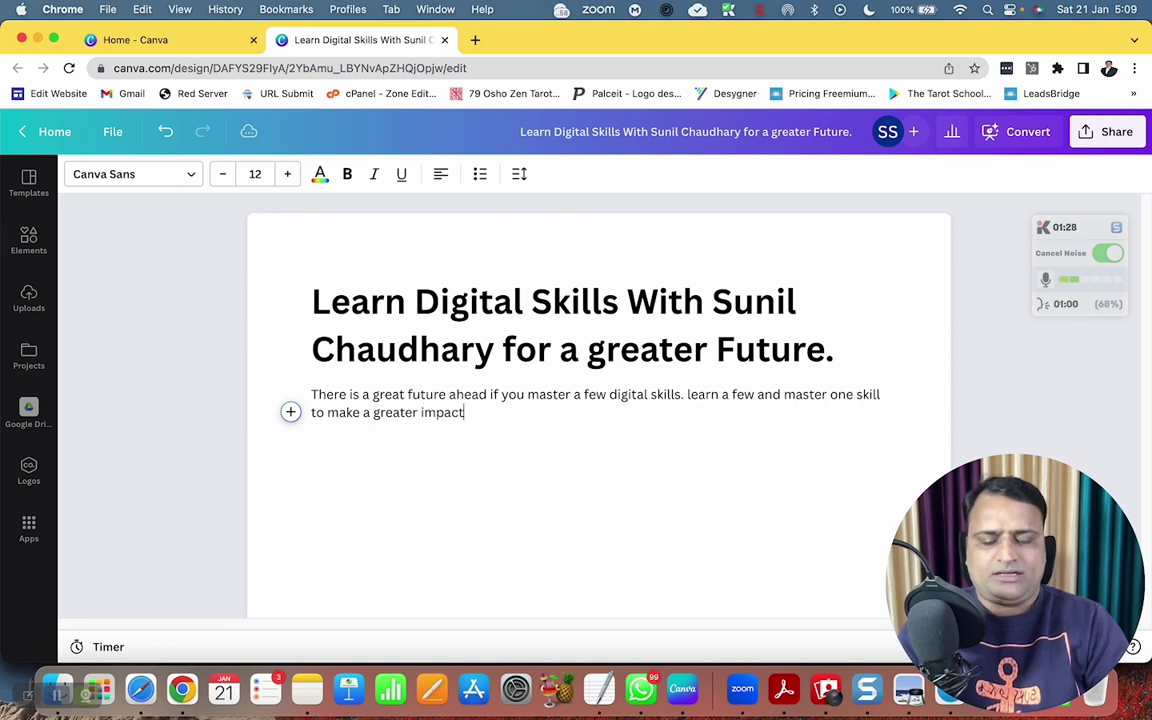
text(.)
key(Return)
Add the line 'I can teach you all the aspects of Digital Marketing.' and start a new line.
text(I can)
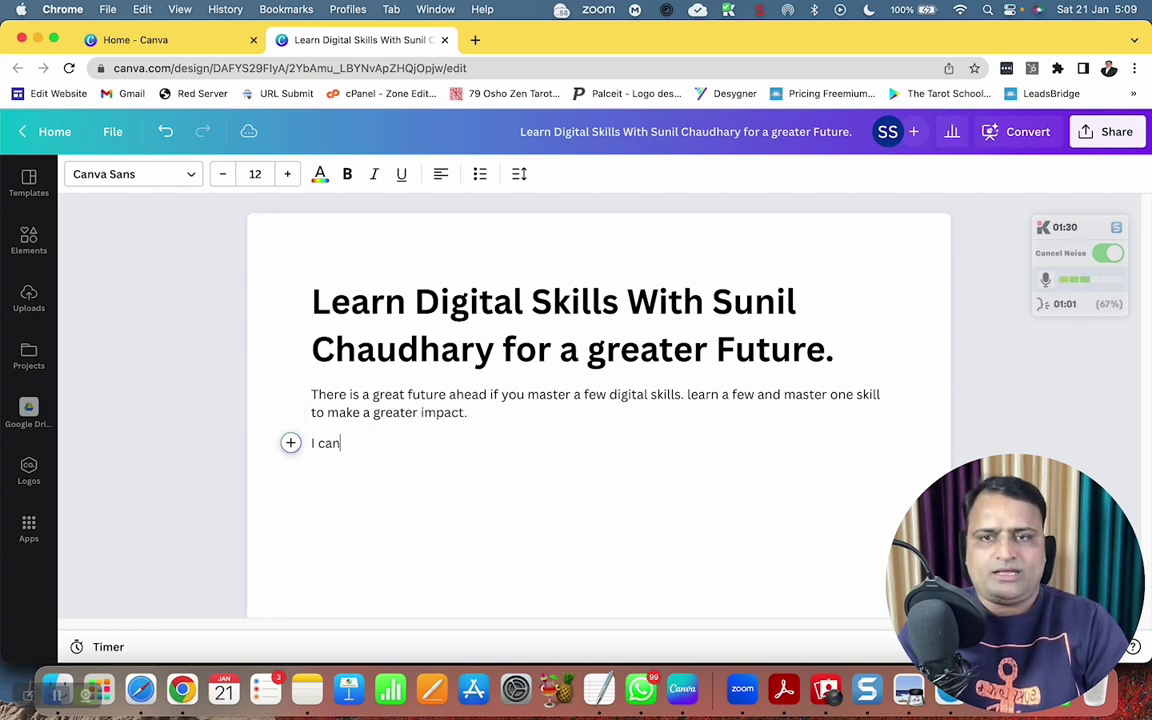
text( teach you )
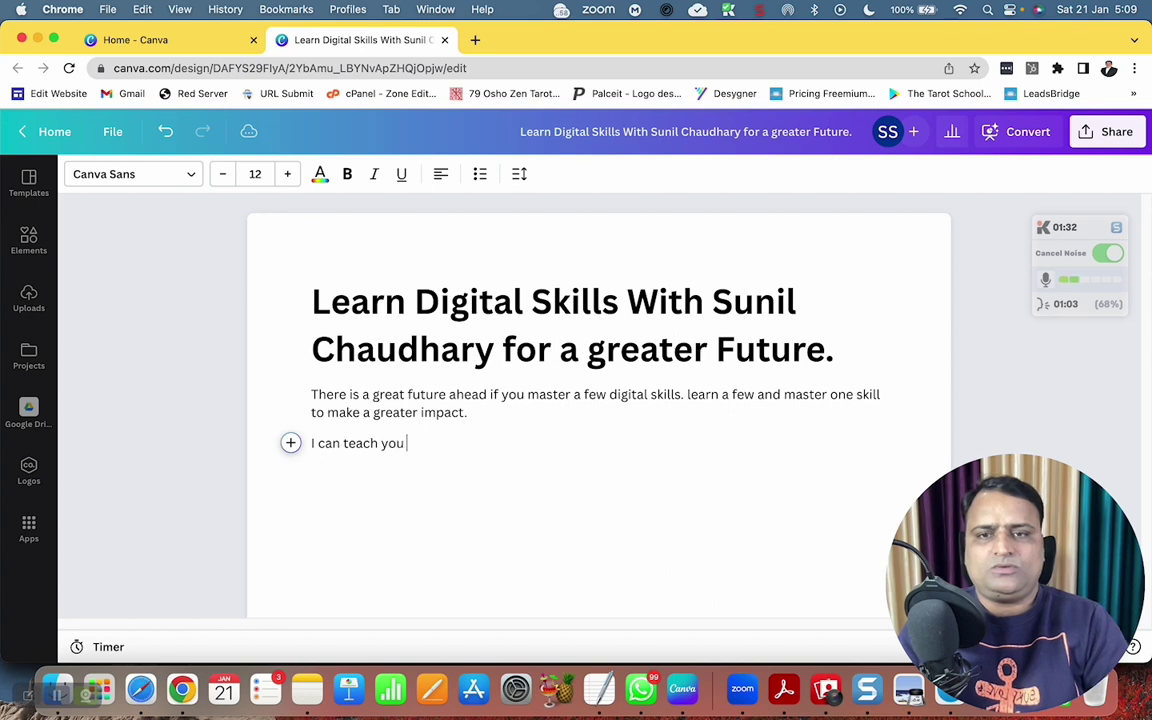
text(all the aspe)
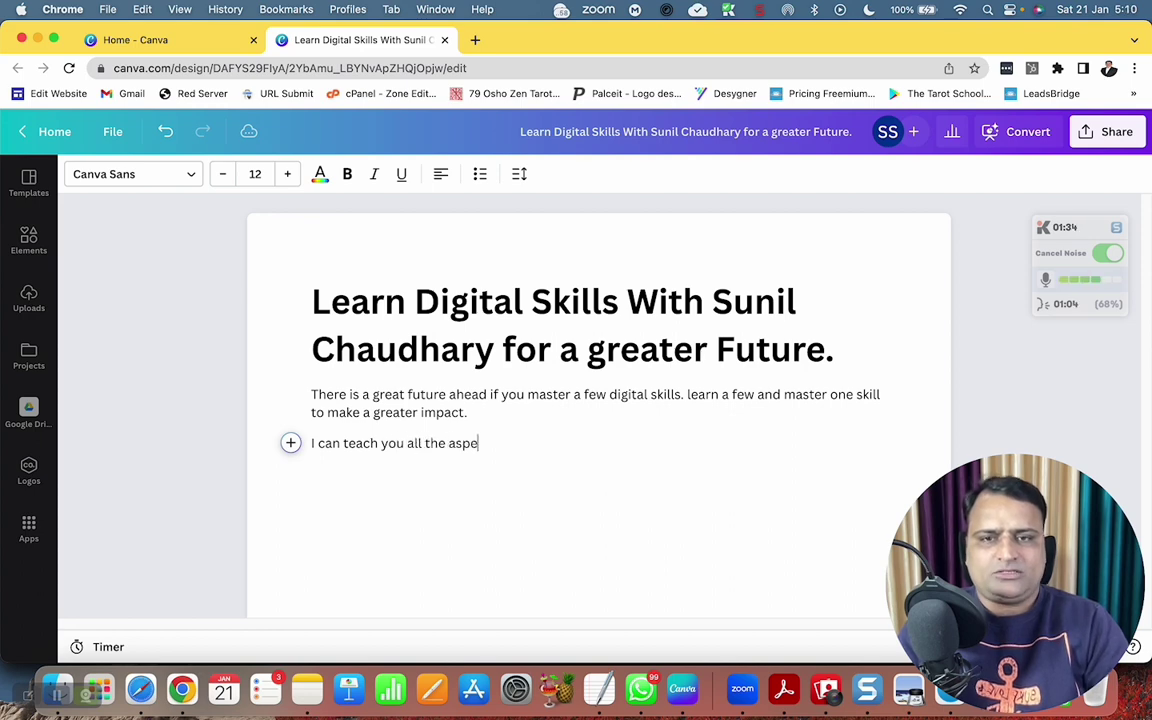
text(cts of Digit)
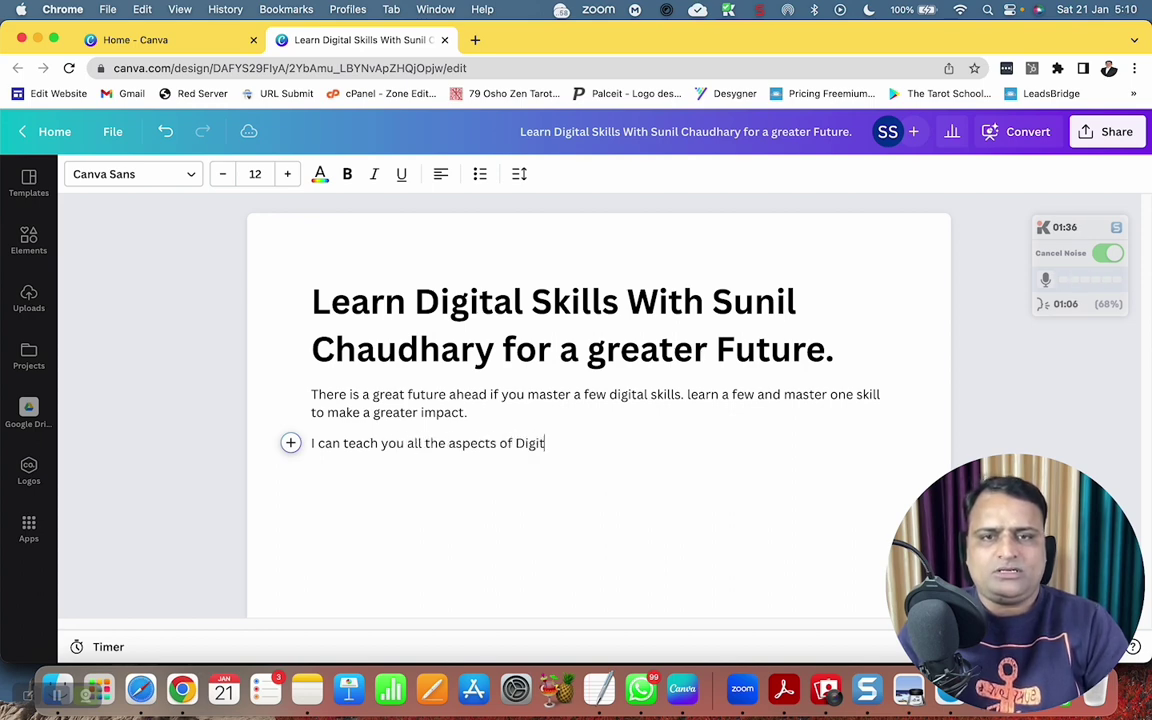
text(al Marek)
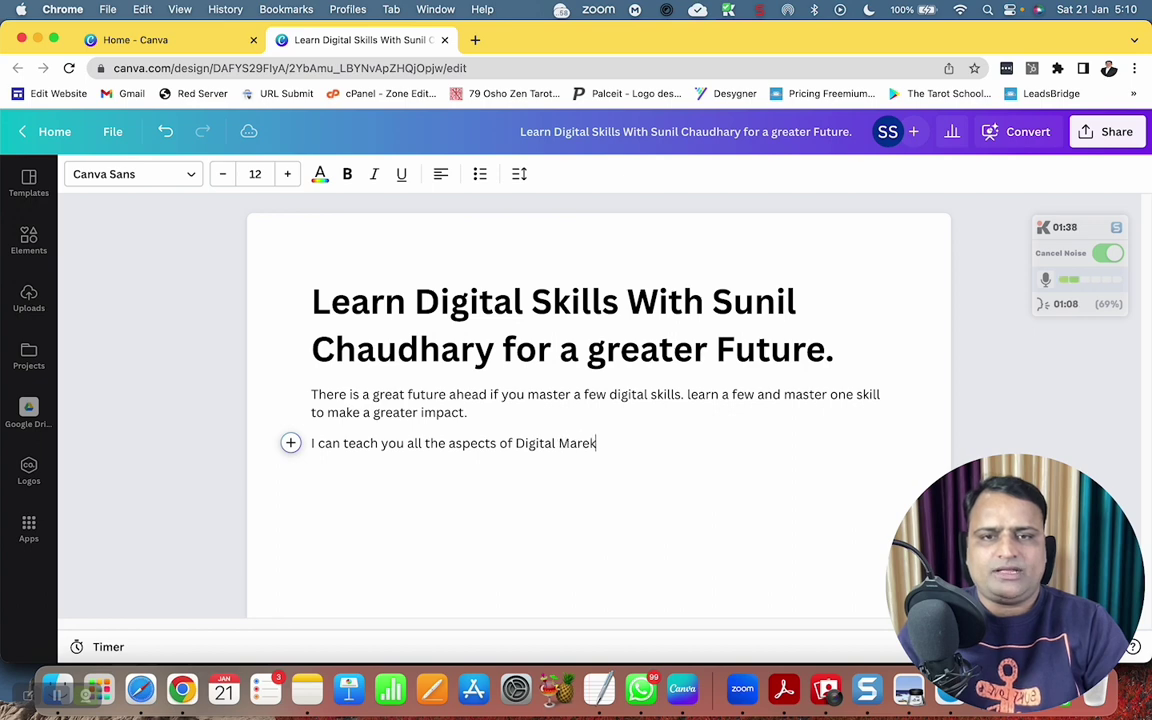
key(BackSpace)
key(BackSpace)
text(keting)
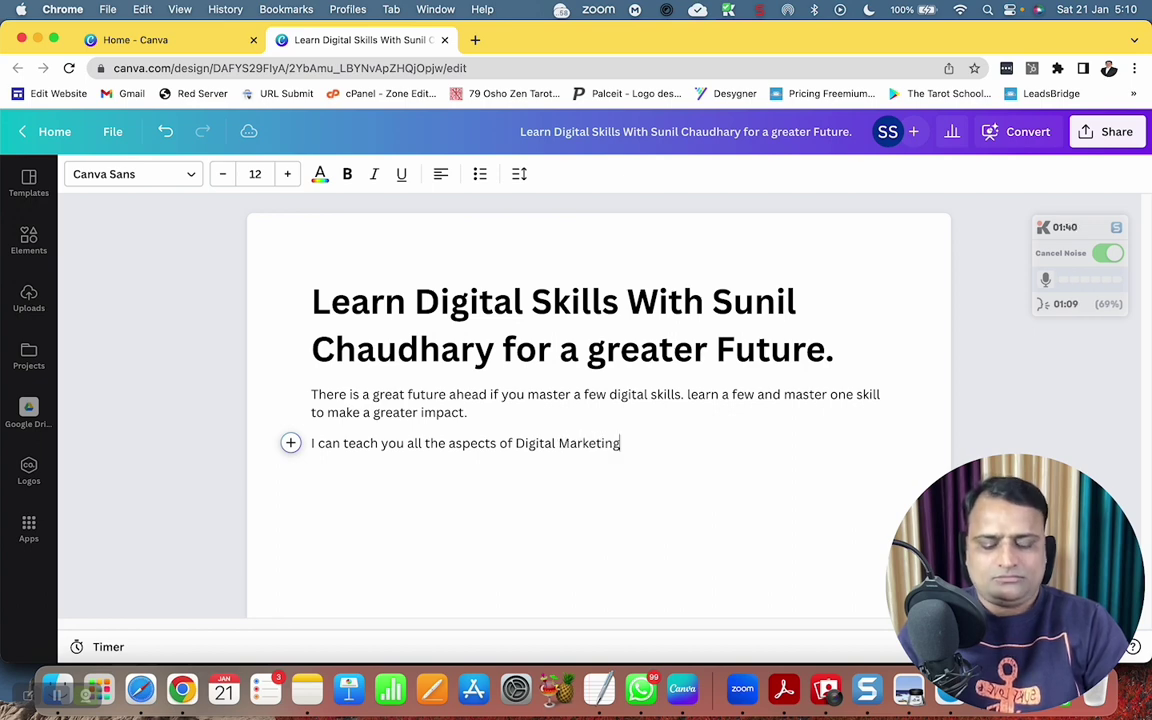
text(.)
key(Return)
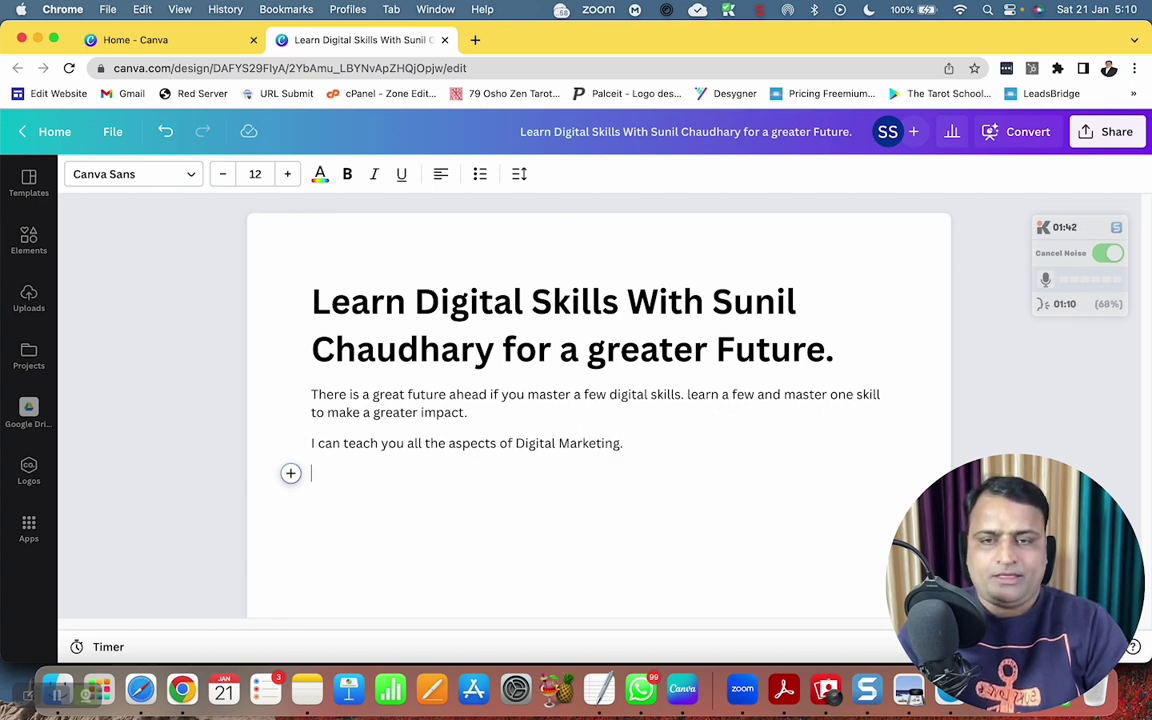
Insert a subheading reading 'What all are you going to Learn'.
click(290, 473)
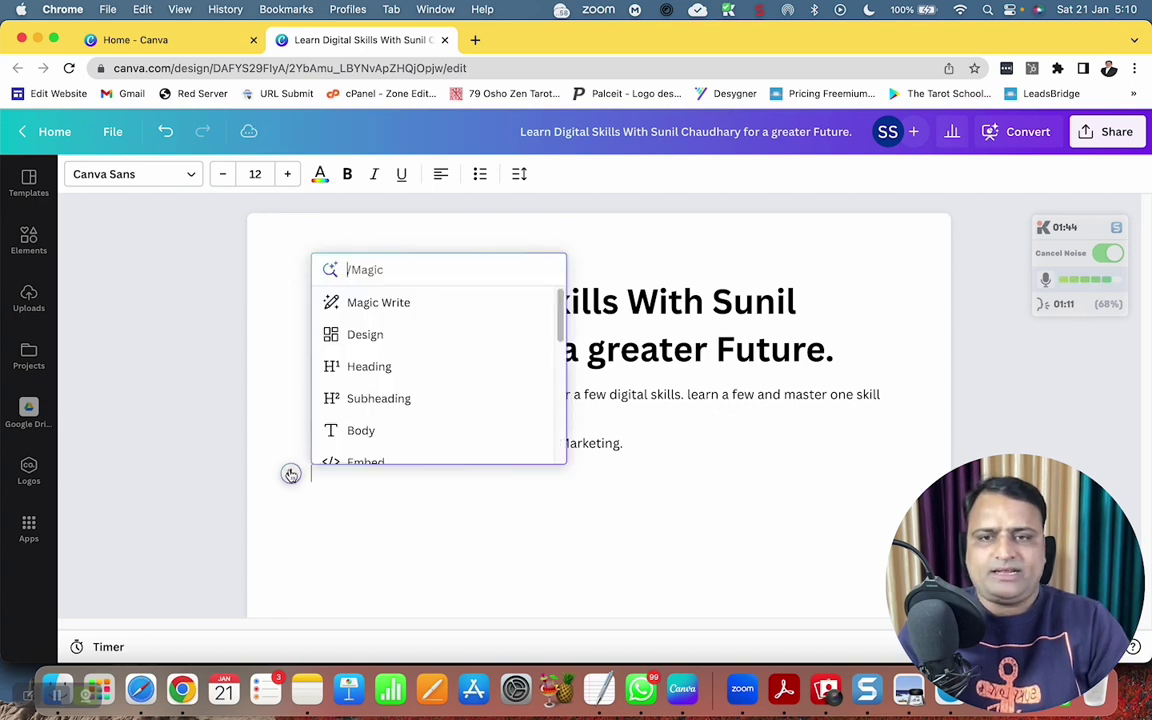
click(387, 400)
text(What all)
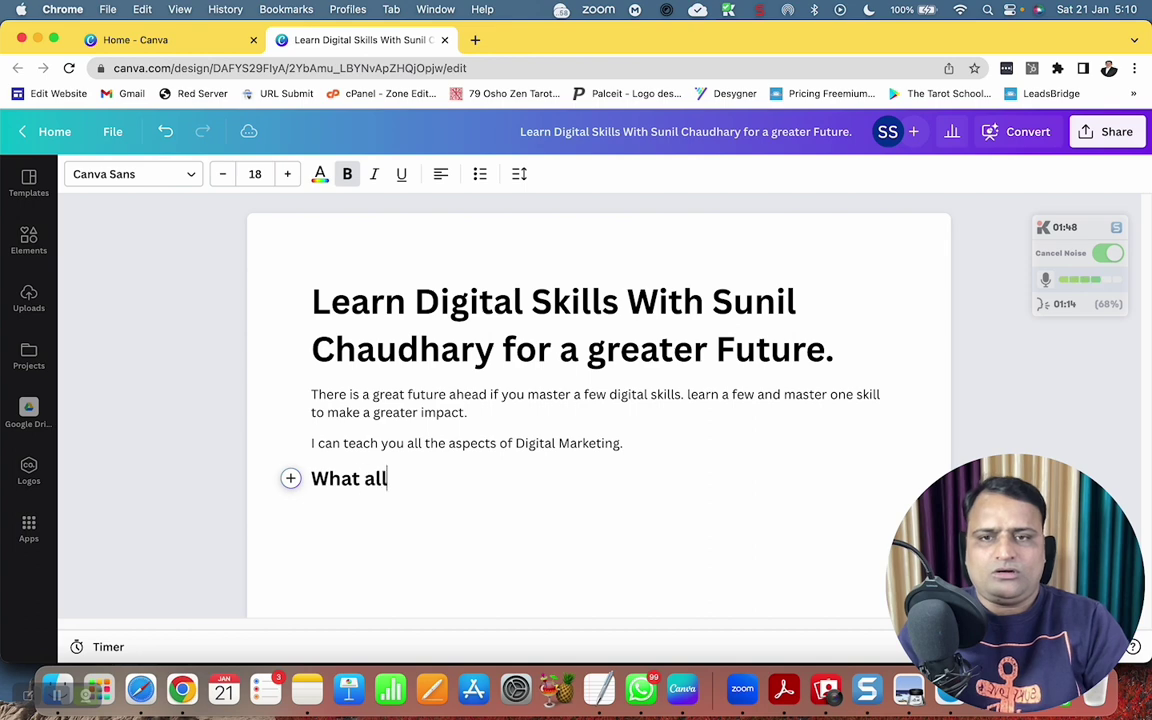
text( are you going to)
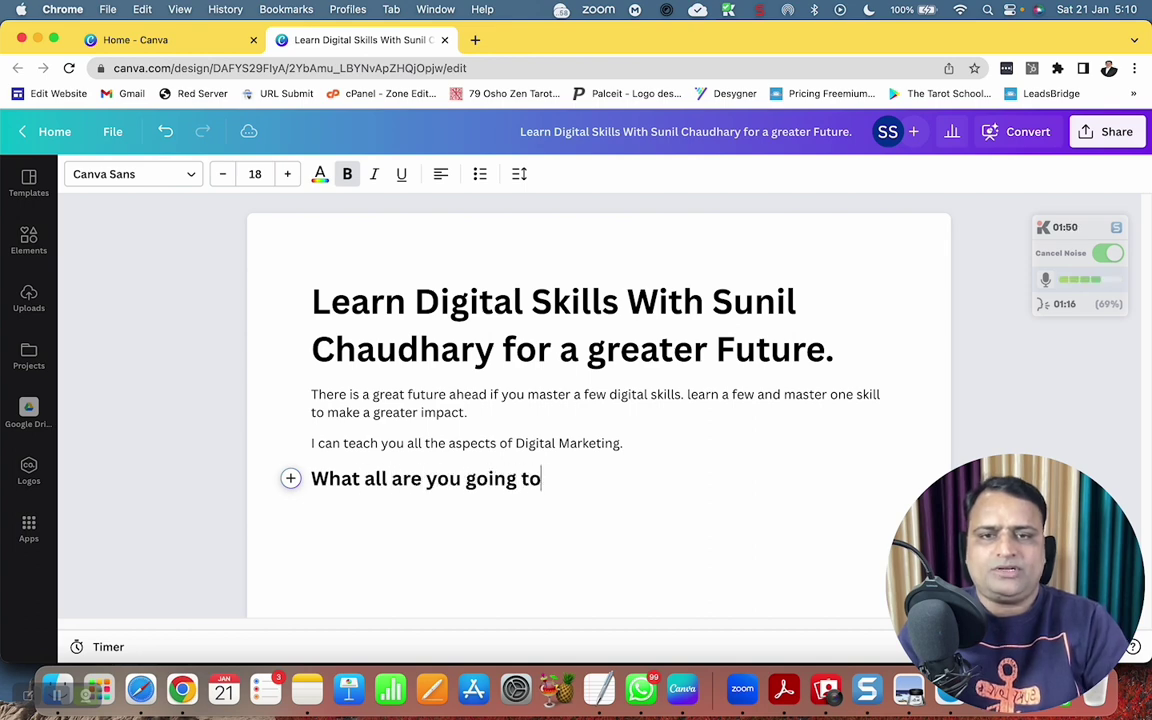
text( Learn?)
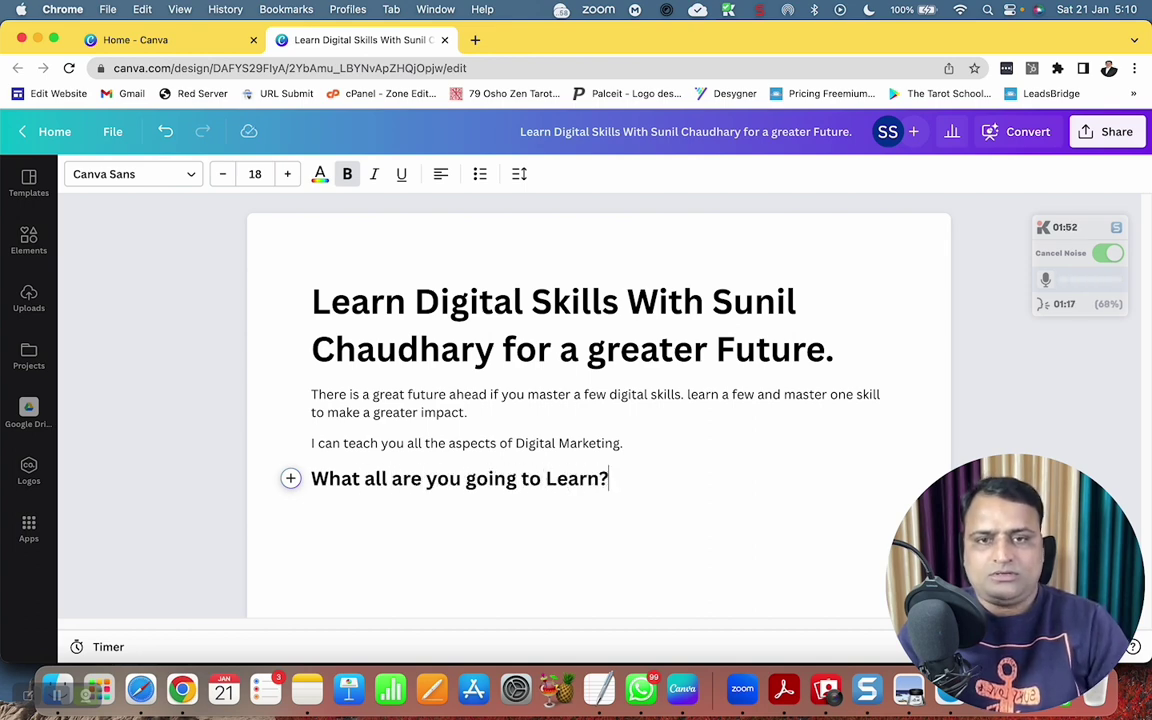
key(Return)
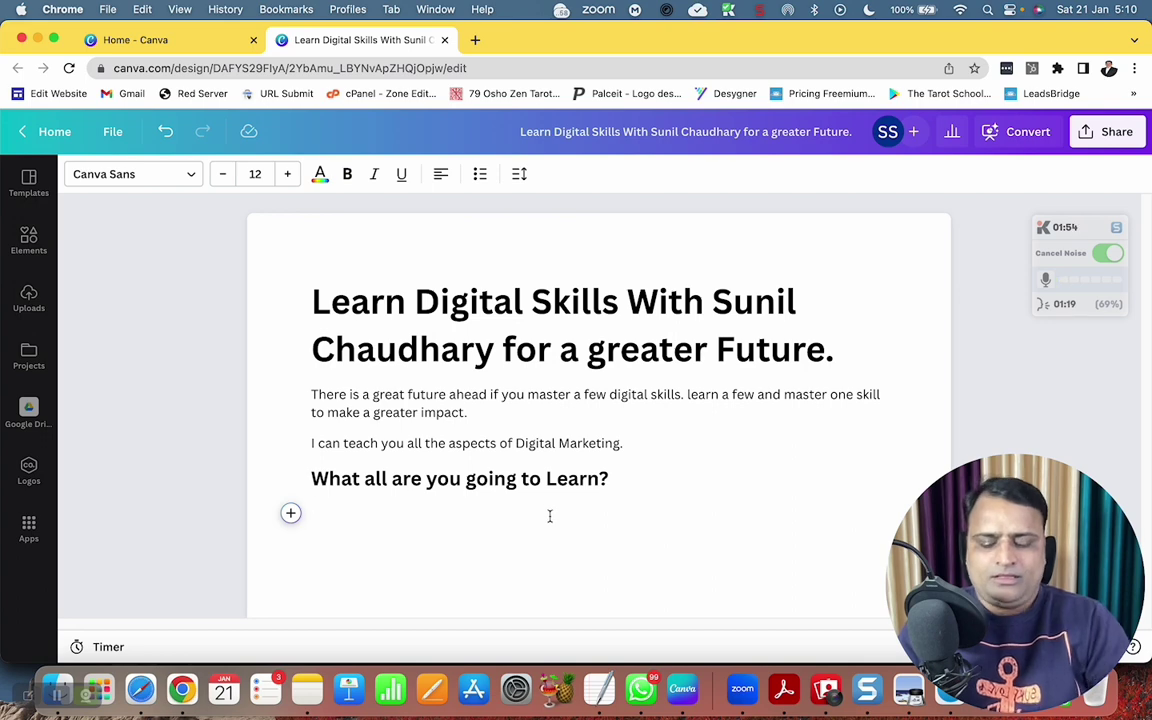
Add a line about learning everything under the Digital Marketing umbrella, then 'Topic Being Covered in my Course'.
text(You are going to )
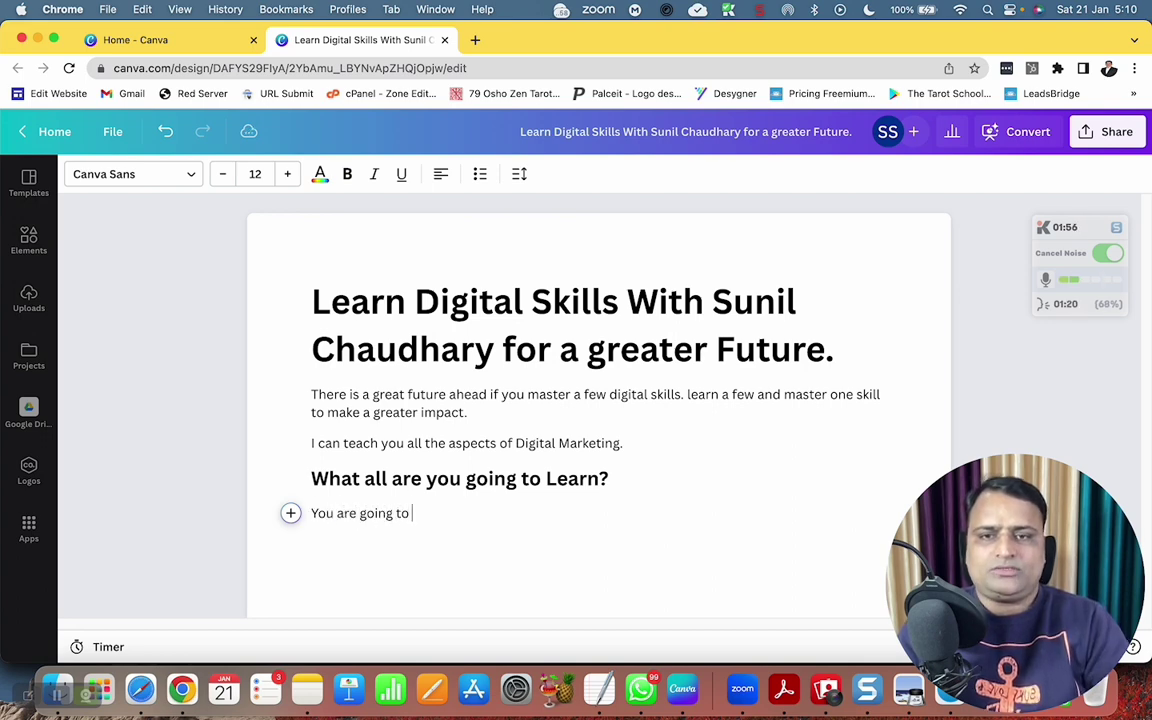
text(lern)
key(BackSpace)
key(BackSpace)
text(arn)
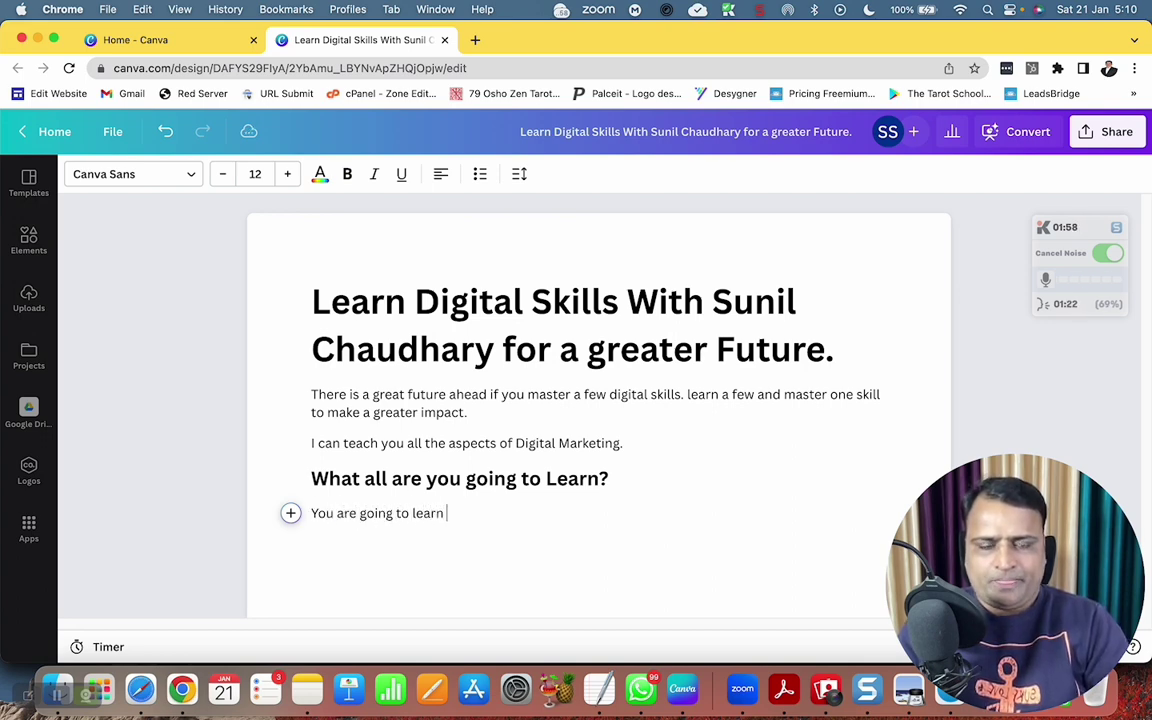
text( almost ever)
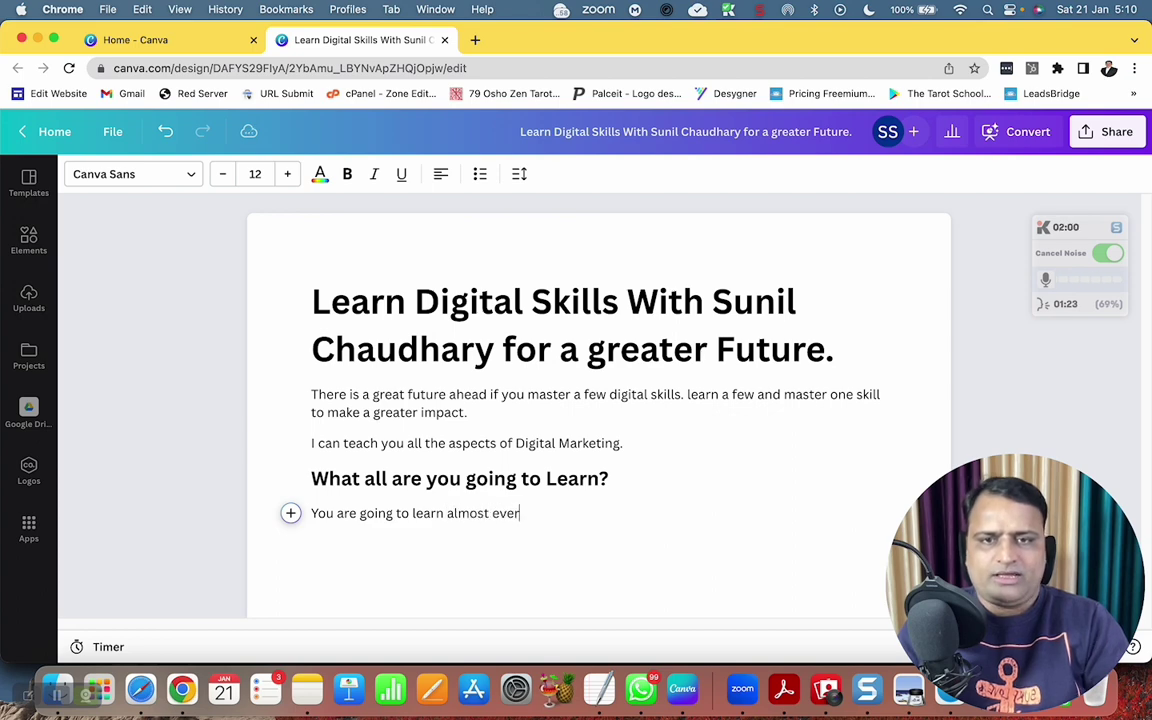
text(ything )
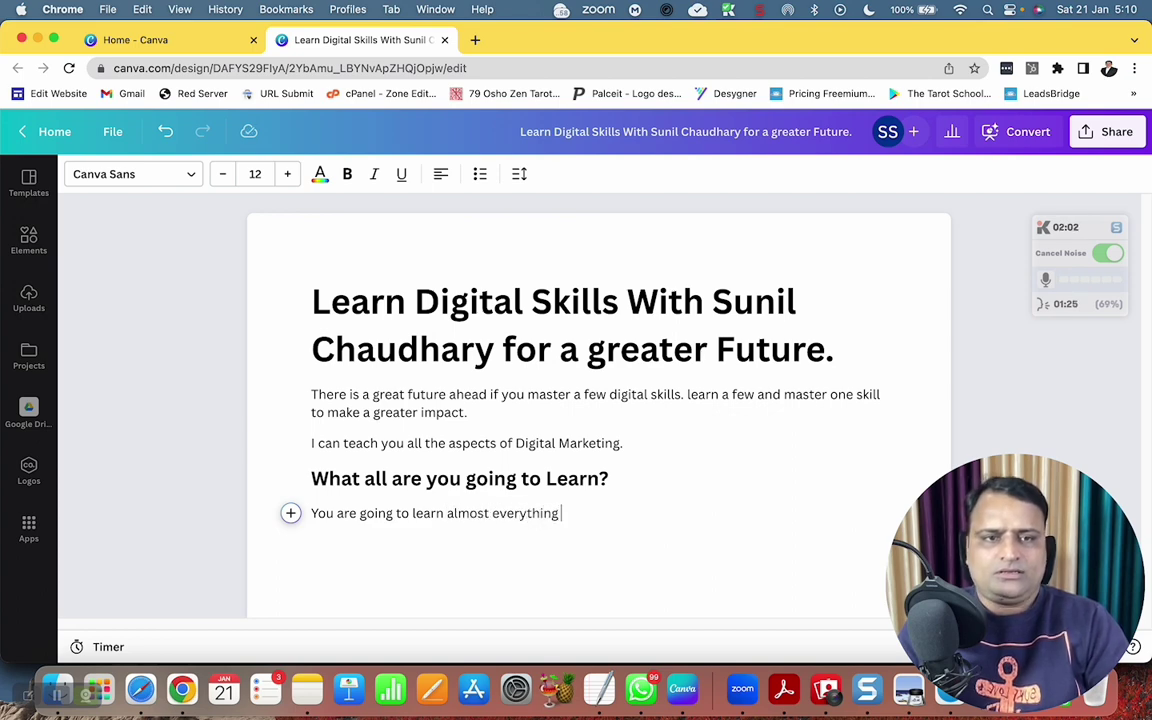
text(that comes u)
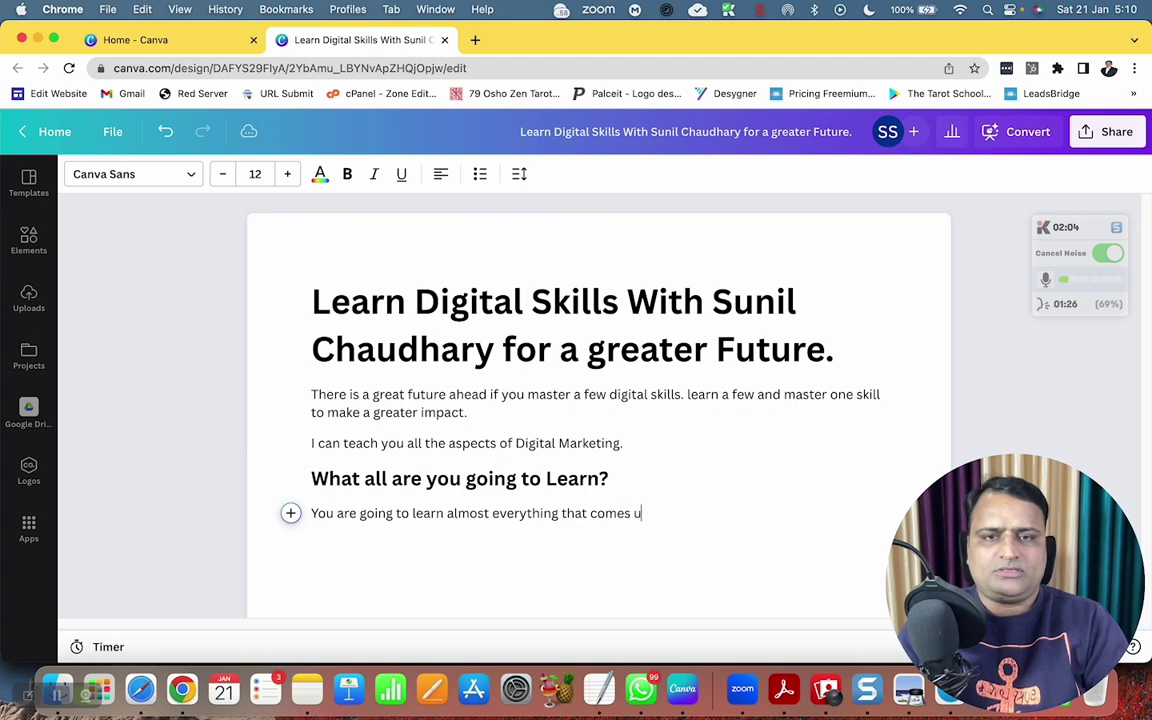
text(nder tha )
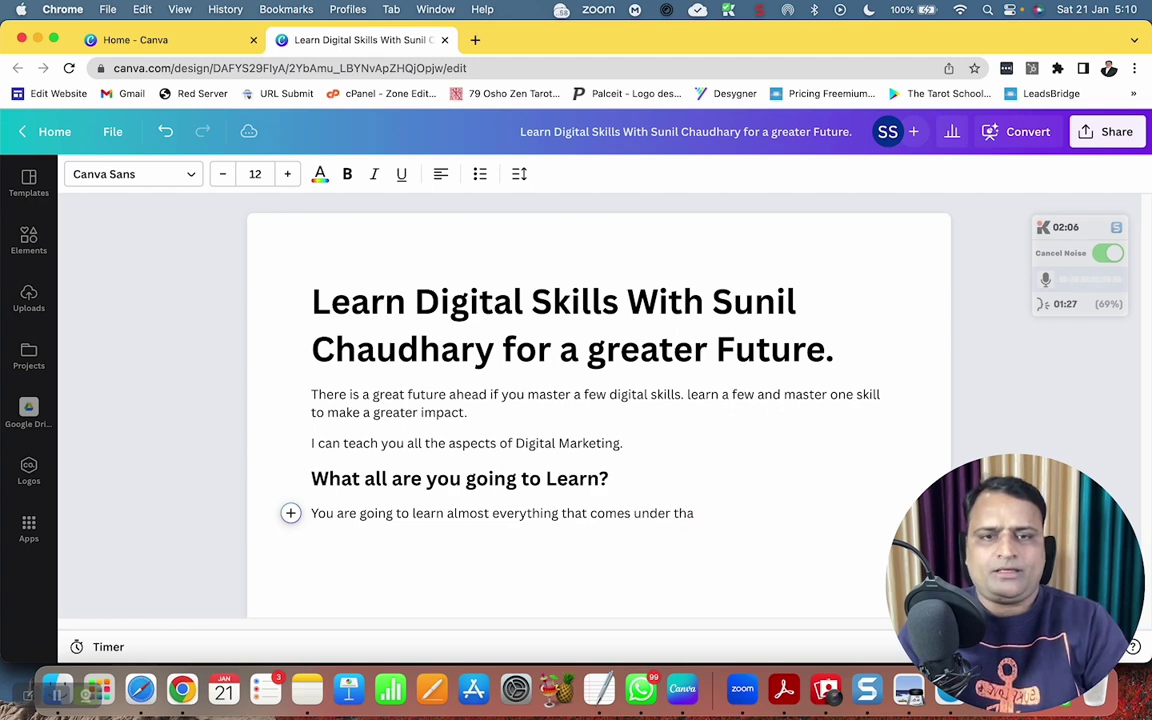
key(BackSpace)
key(BackSpace)
text(e umbre)
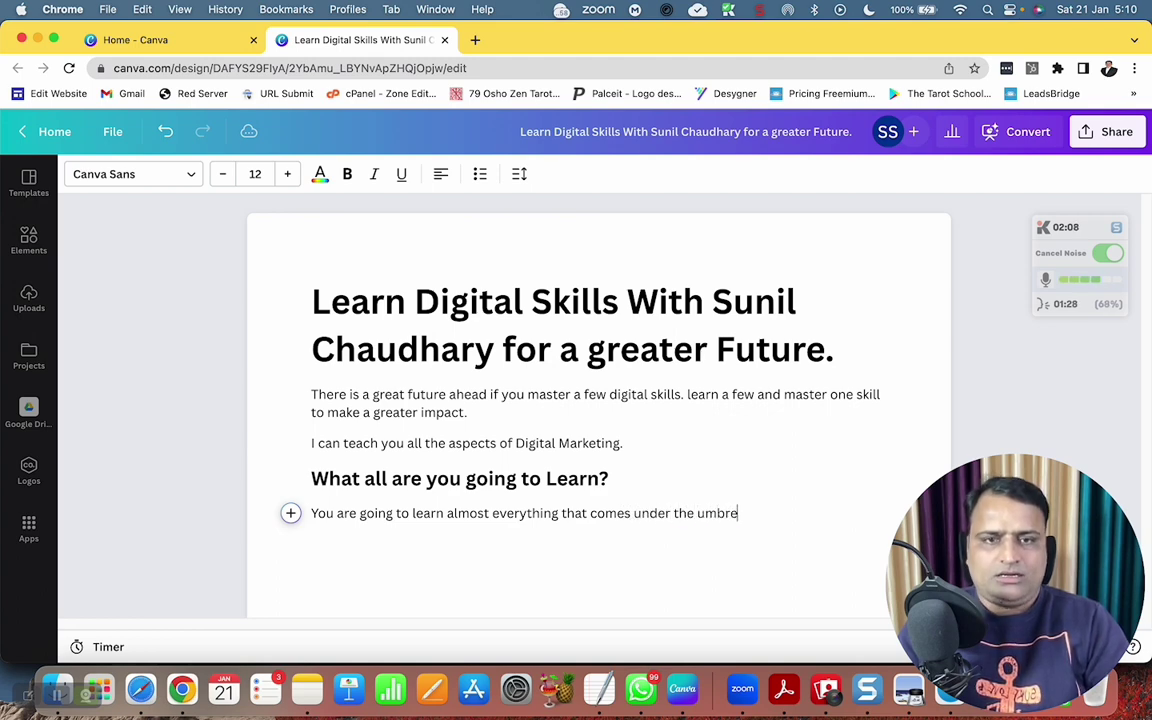
text(lla of Digi)
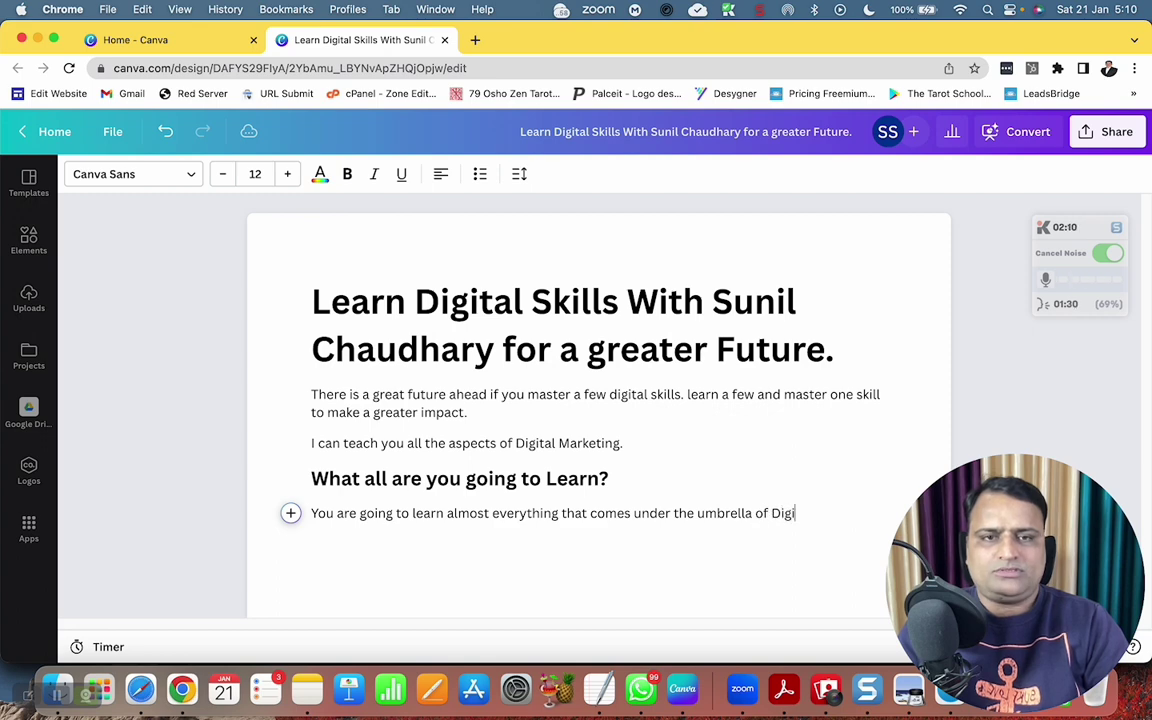
text(tal Markerin)
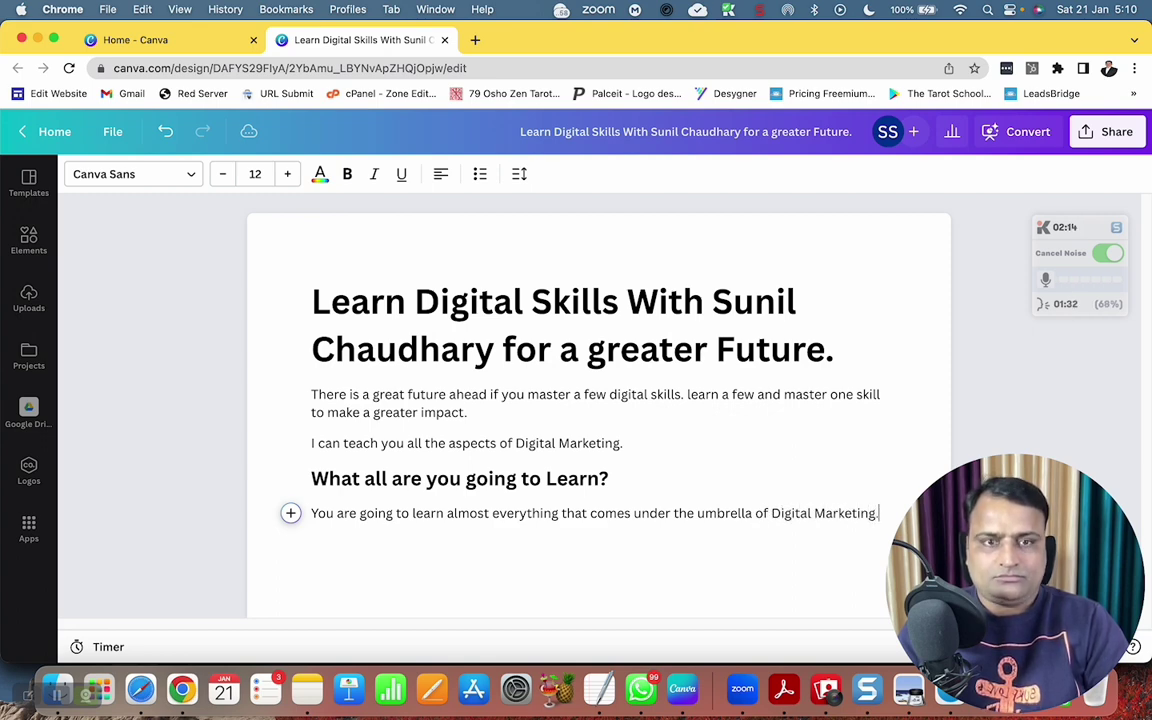
key(Return)
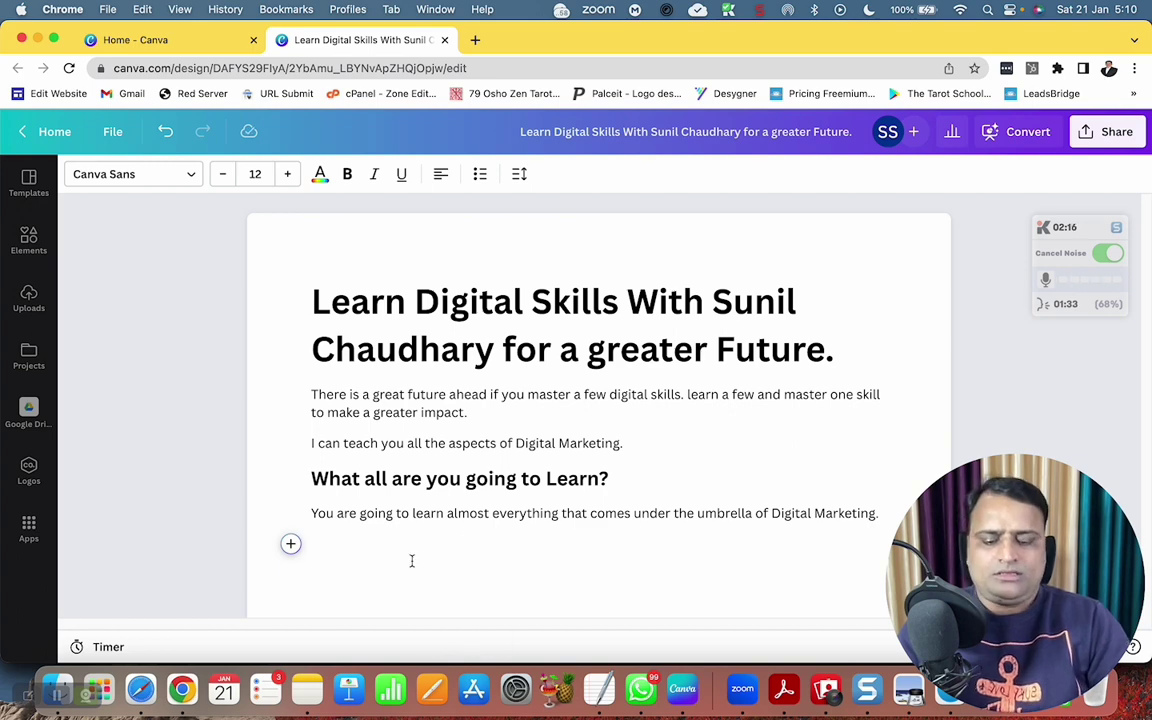
text(Topic Being )
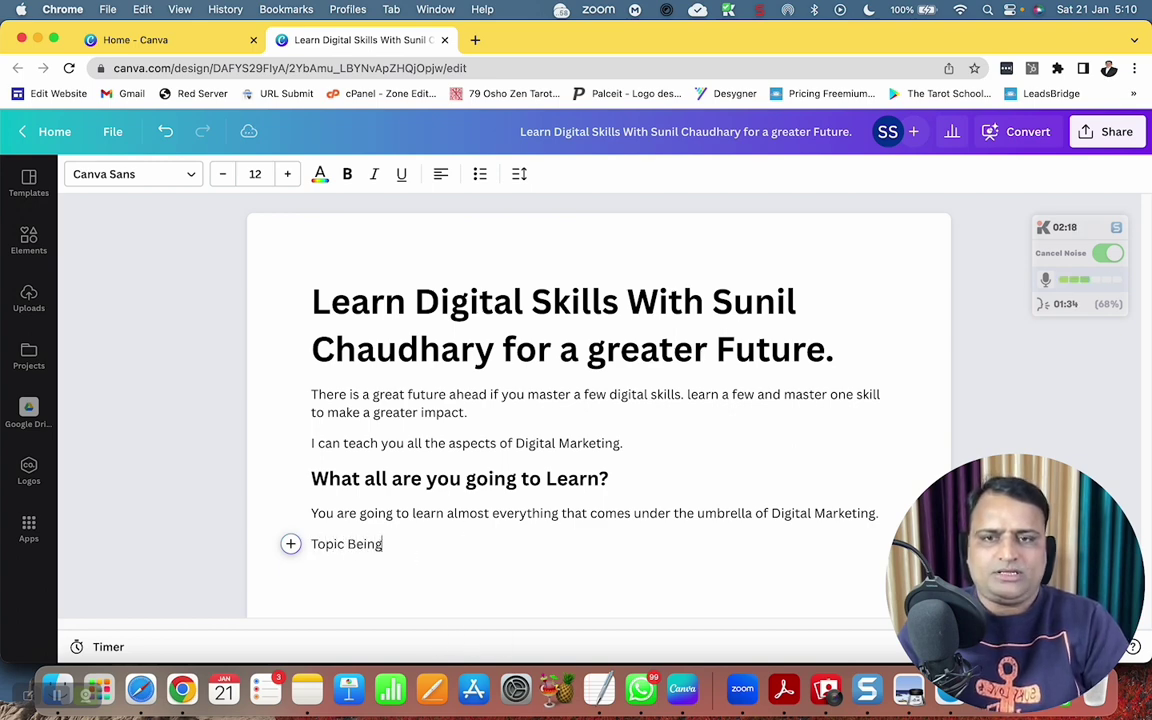
text(Covered in )
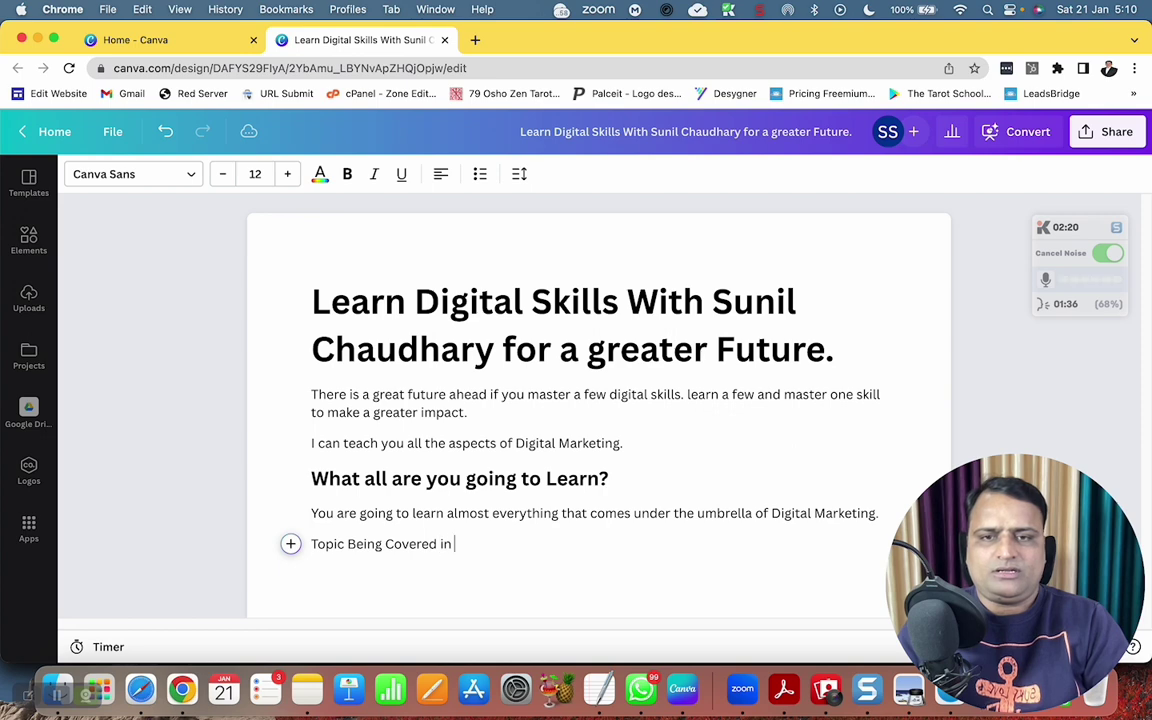
text(my Course)
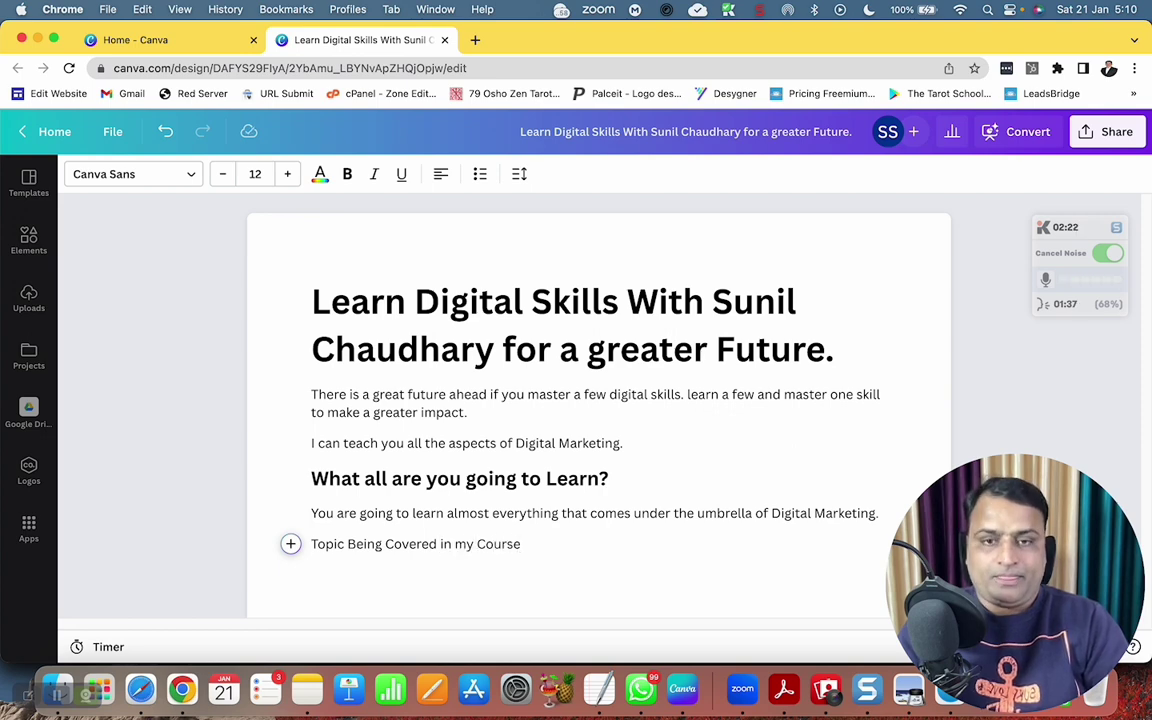
Add a heading line reading 'Topics being covered in my course'.
click(290, 544)
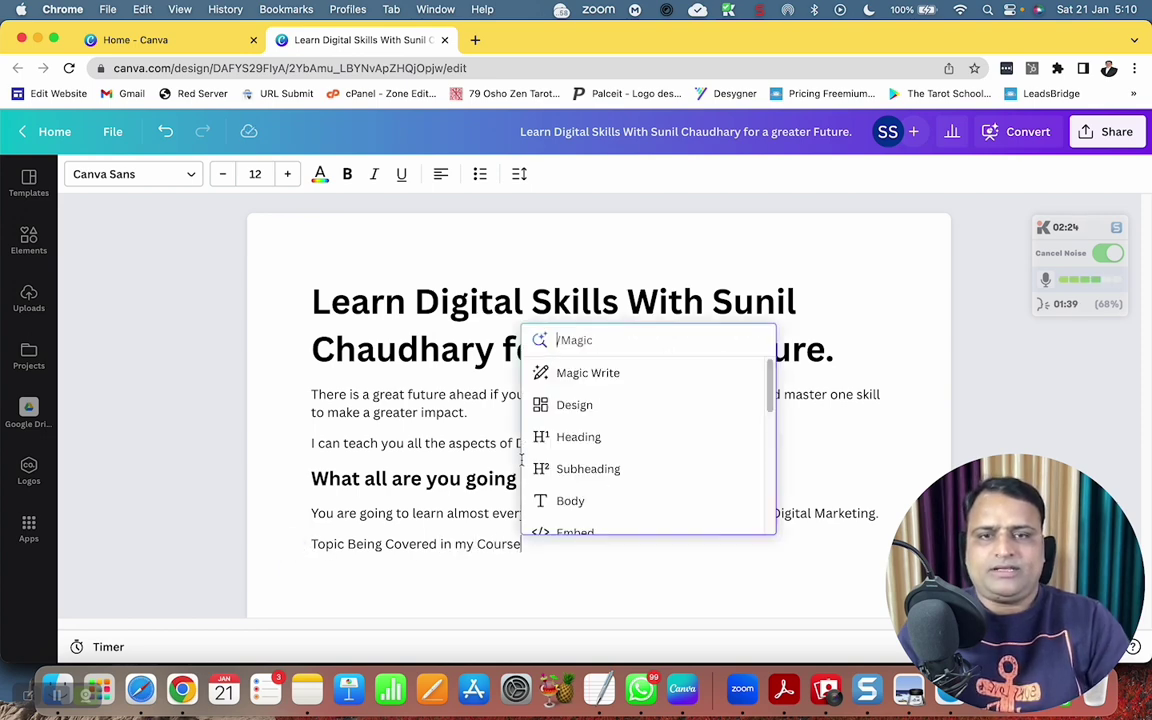
scroll(580, 470, down, 4)
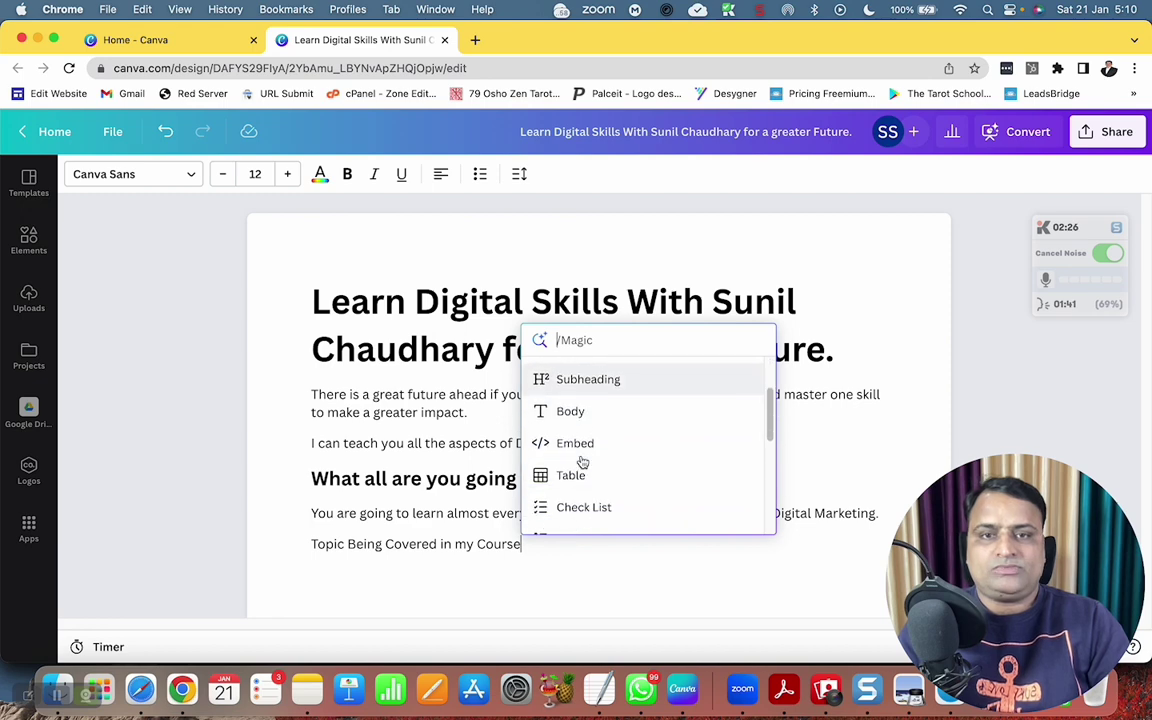
scroll(585, 468, down, 3)
scroll(588, 470, up, 8)
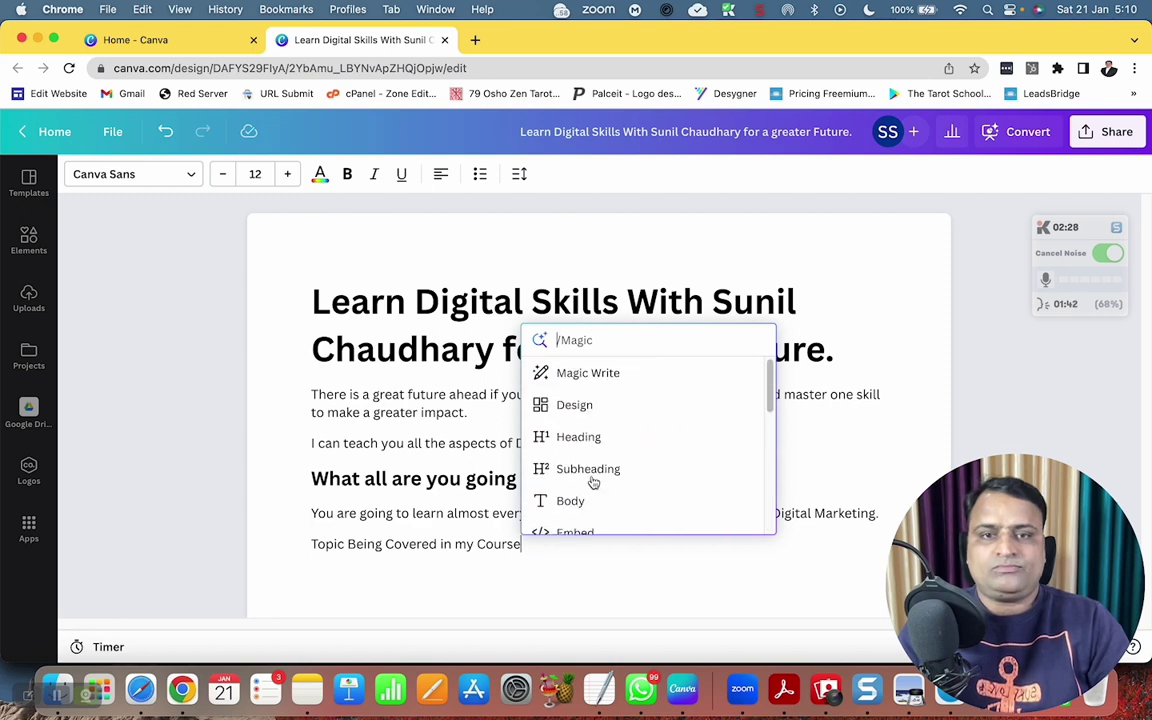
key(Escape)
click(465, 512)
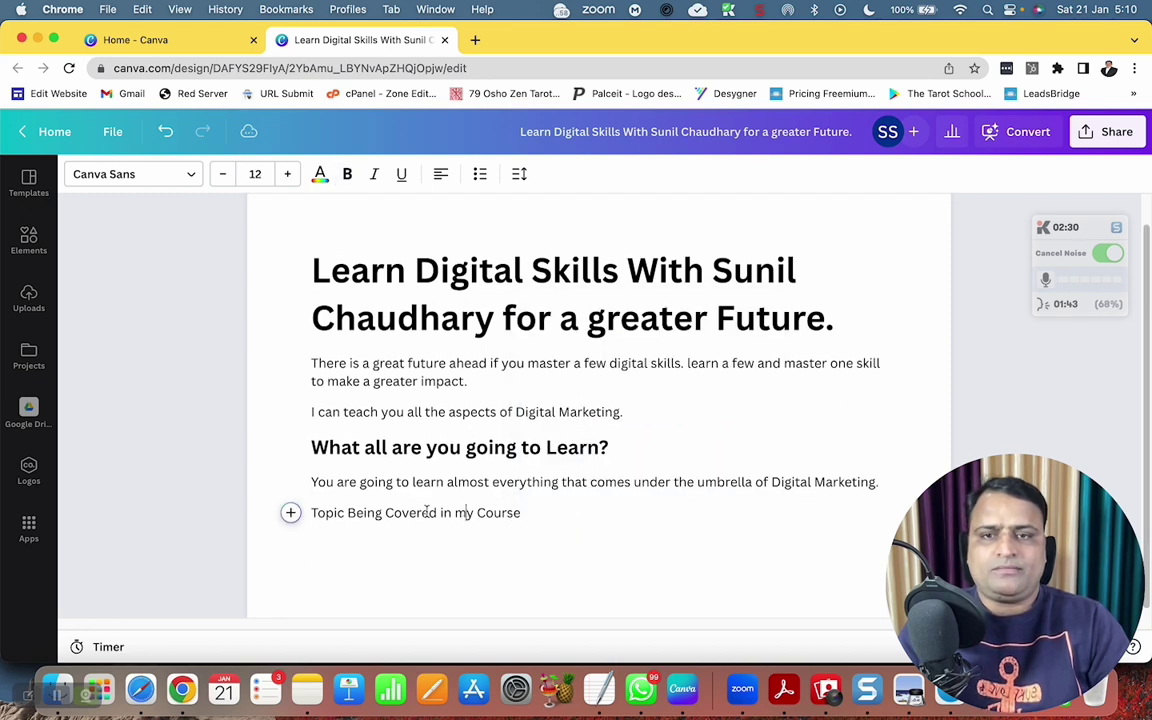
click(291, 513)
click(515, 405)
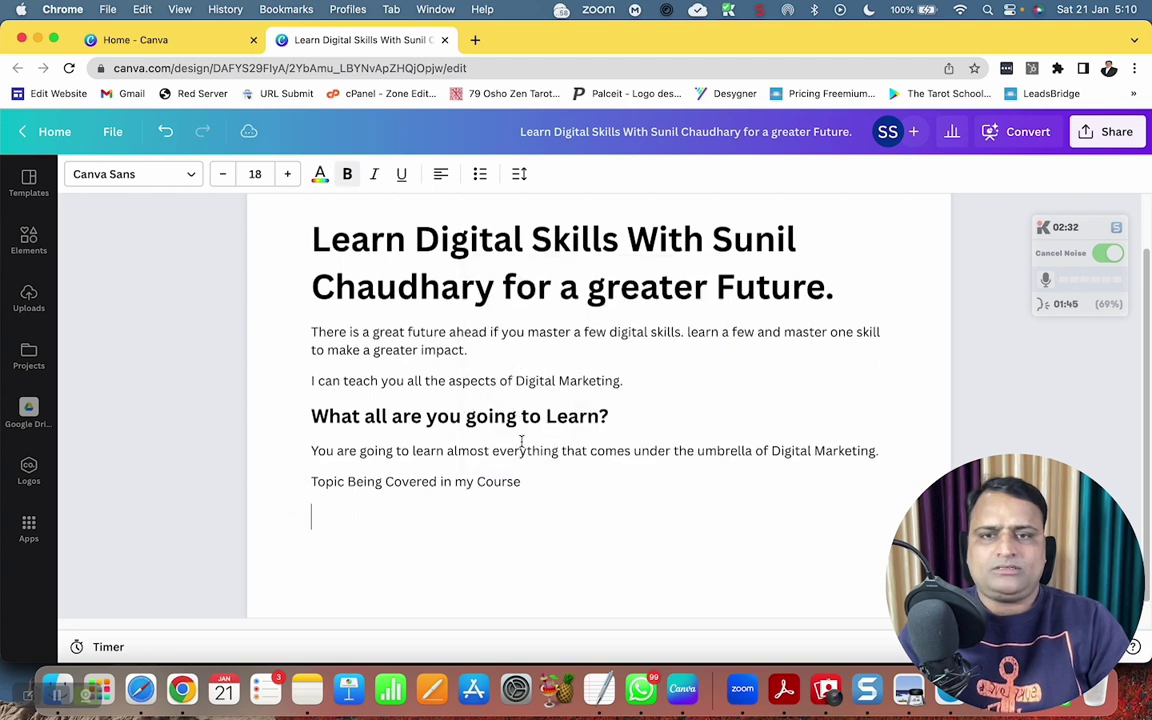
click(291, 516)
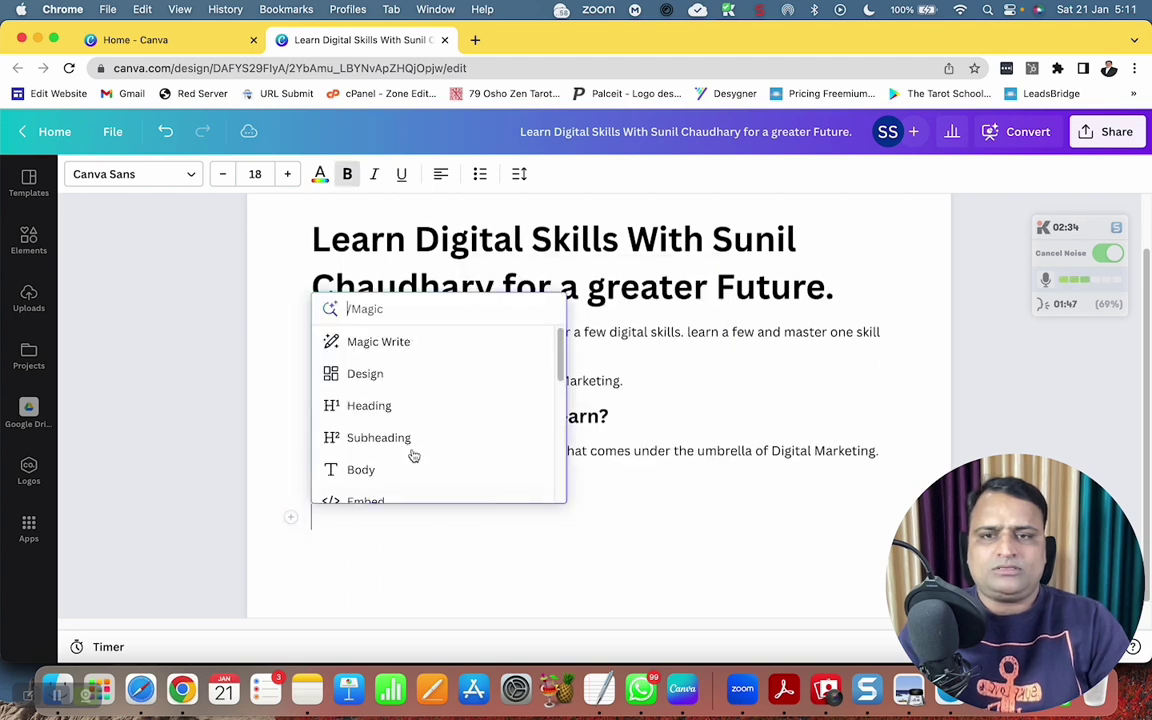
key(Escape)
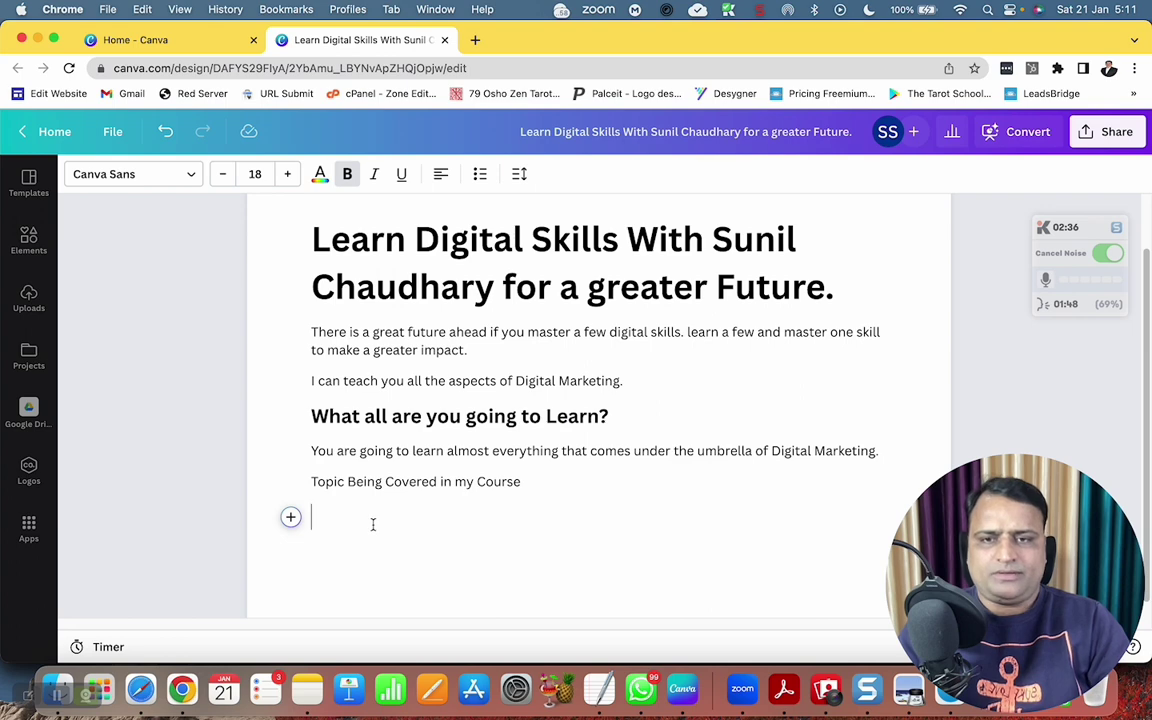
text(Topics )
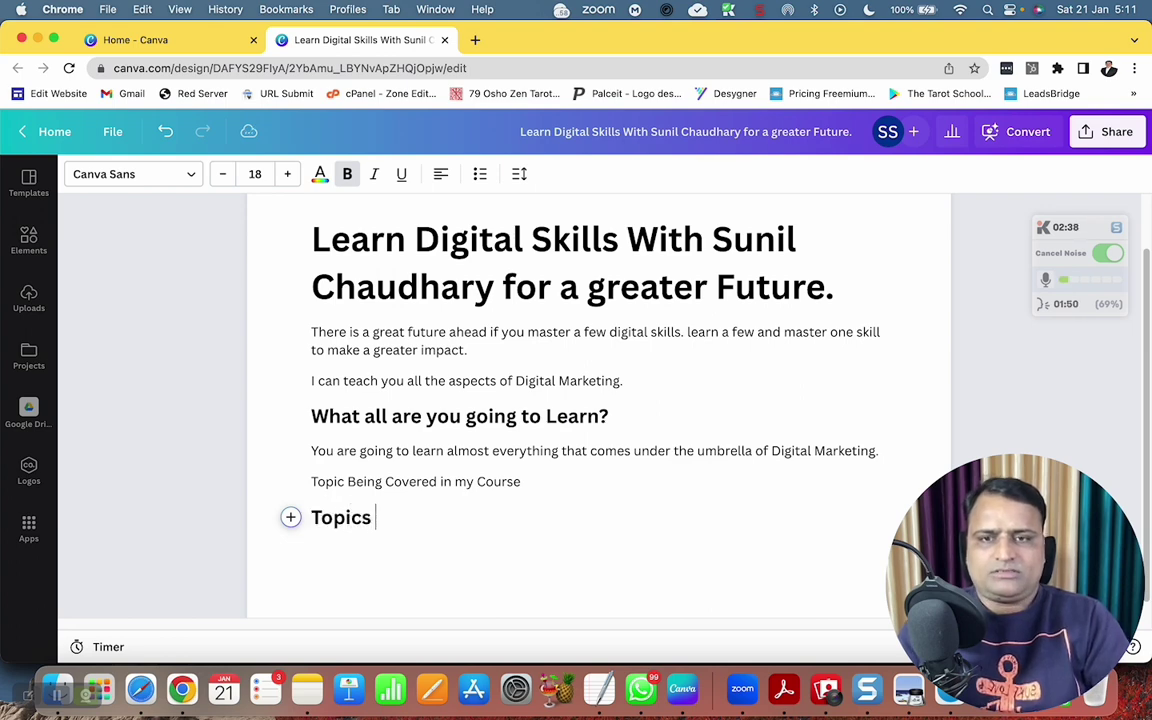
text(being covered)
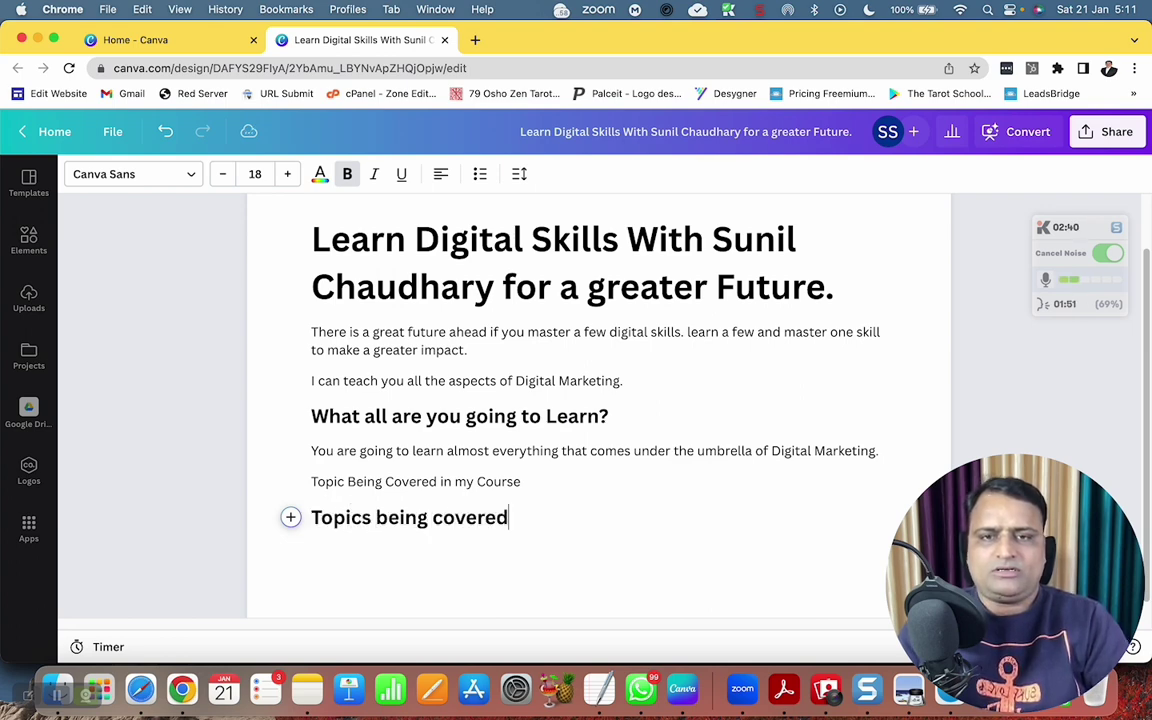
text( in my course)
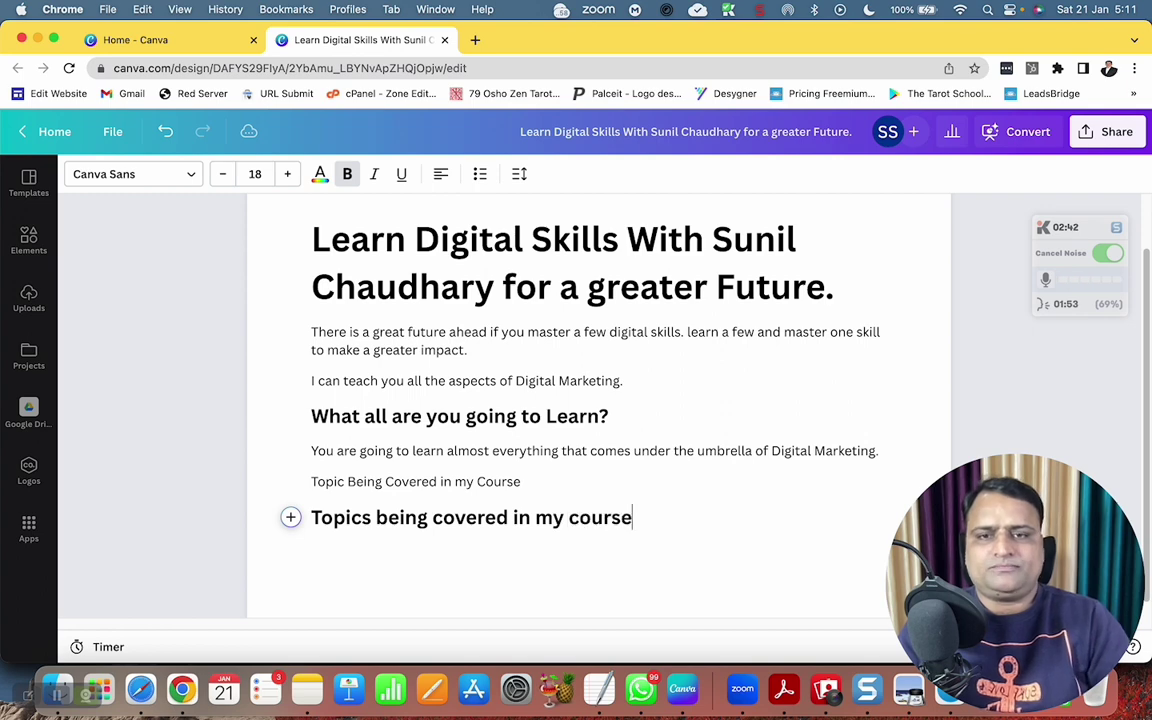
Delete the redundant plain 'Topic Being Covered' line and start a new line below the heading.
triple_click(377, 484)
key(BackSpace)
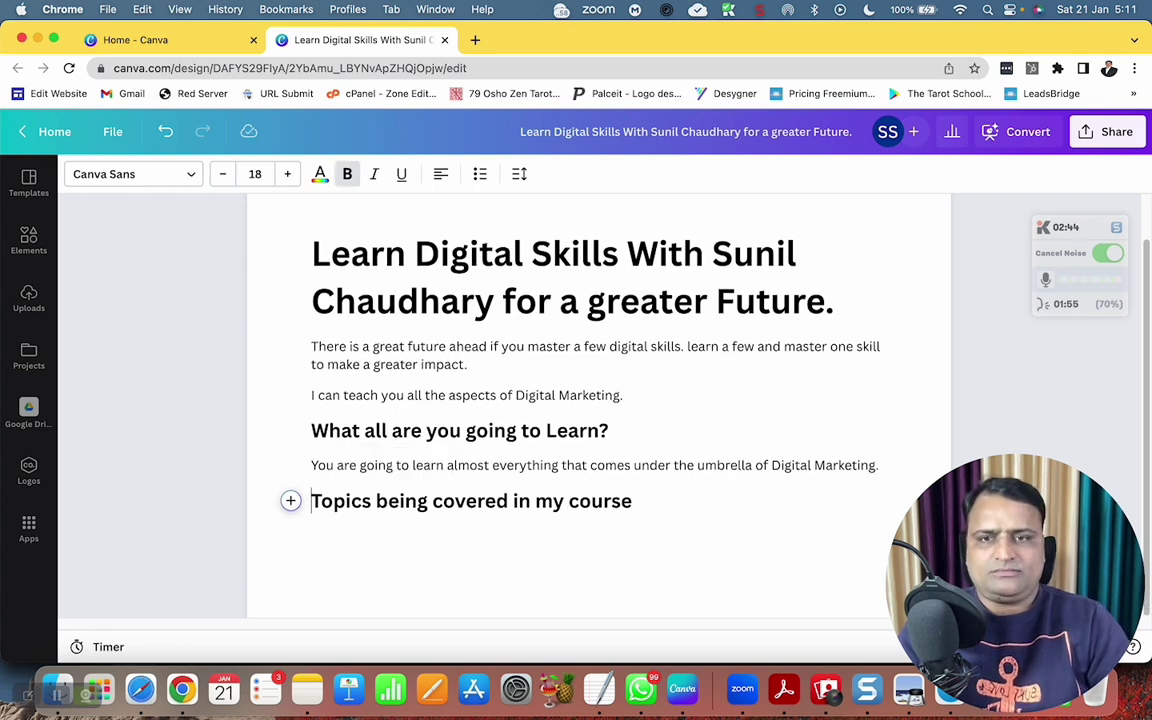
key(Return)
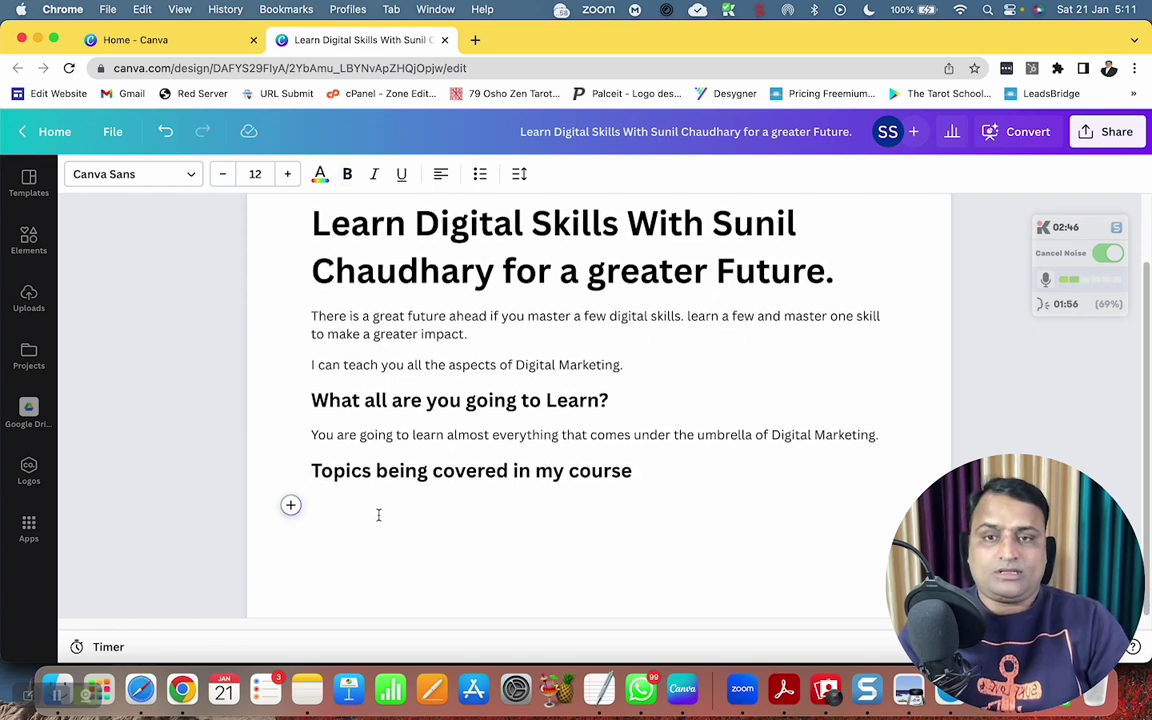
Run Magic Write with the prompt 'All modules of Digital Marketing in' to generate the module list.
click(291, 506)
click(365, 336)
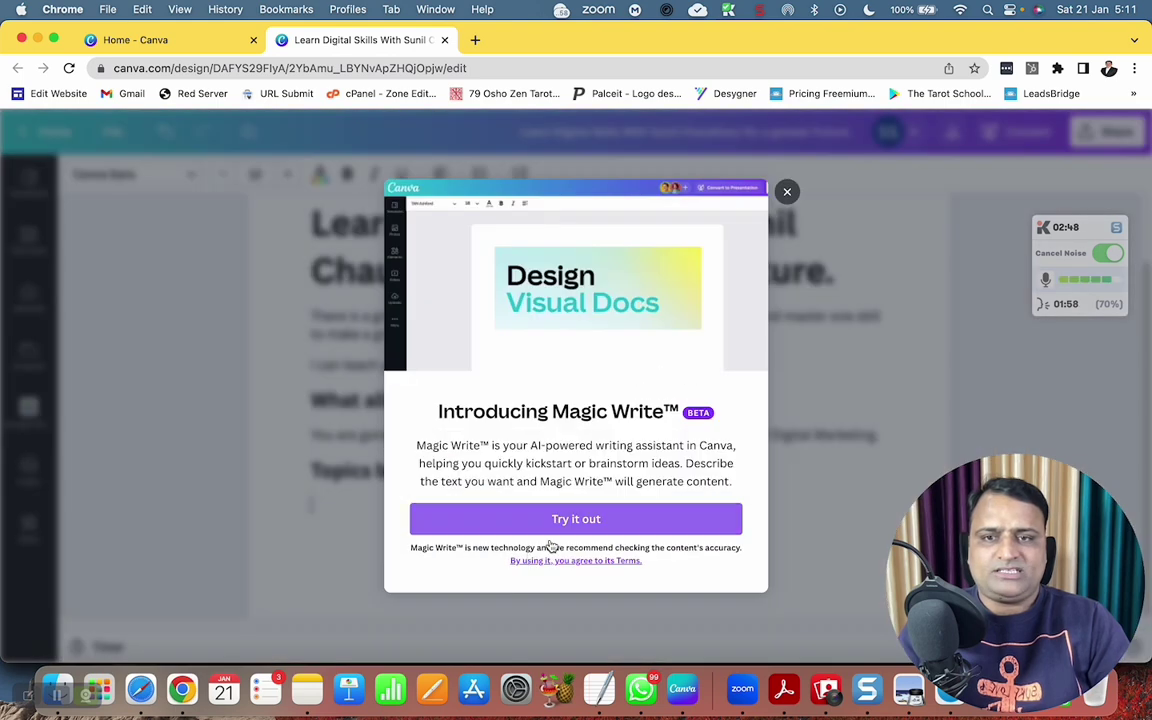
click(599, 518)
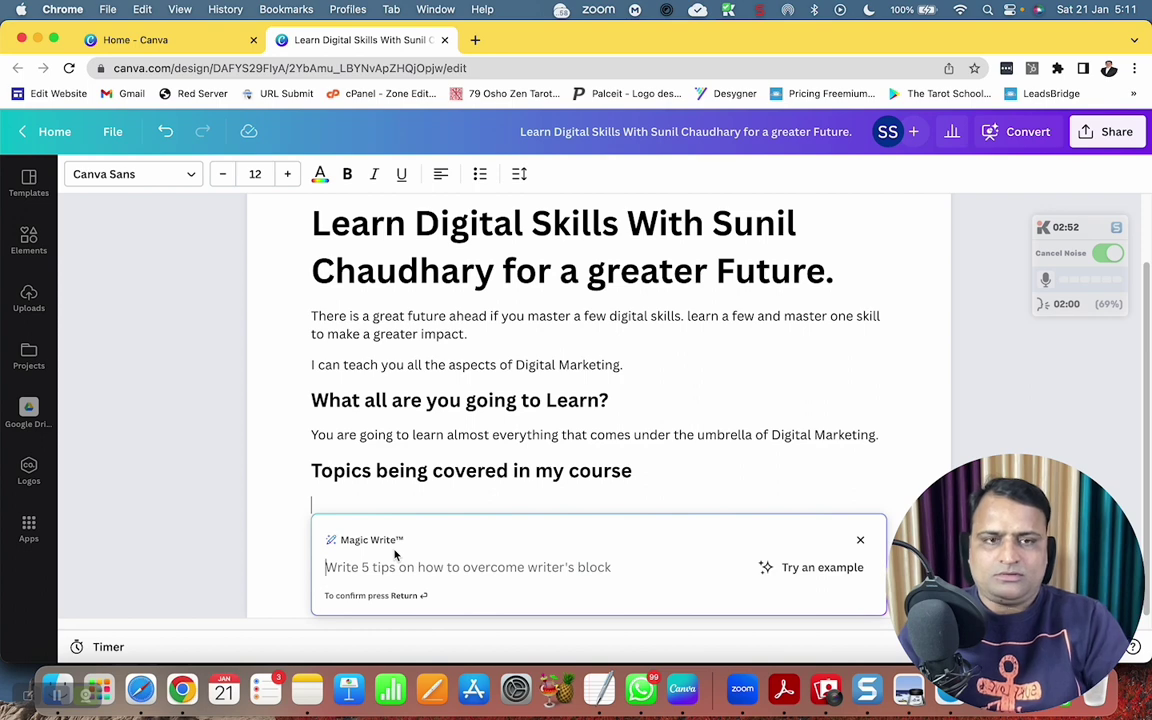
text(All mod)
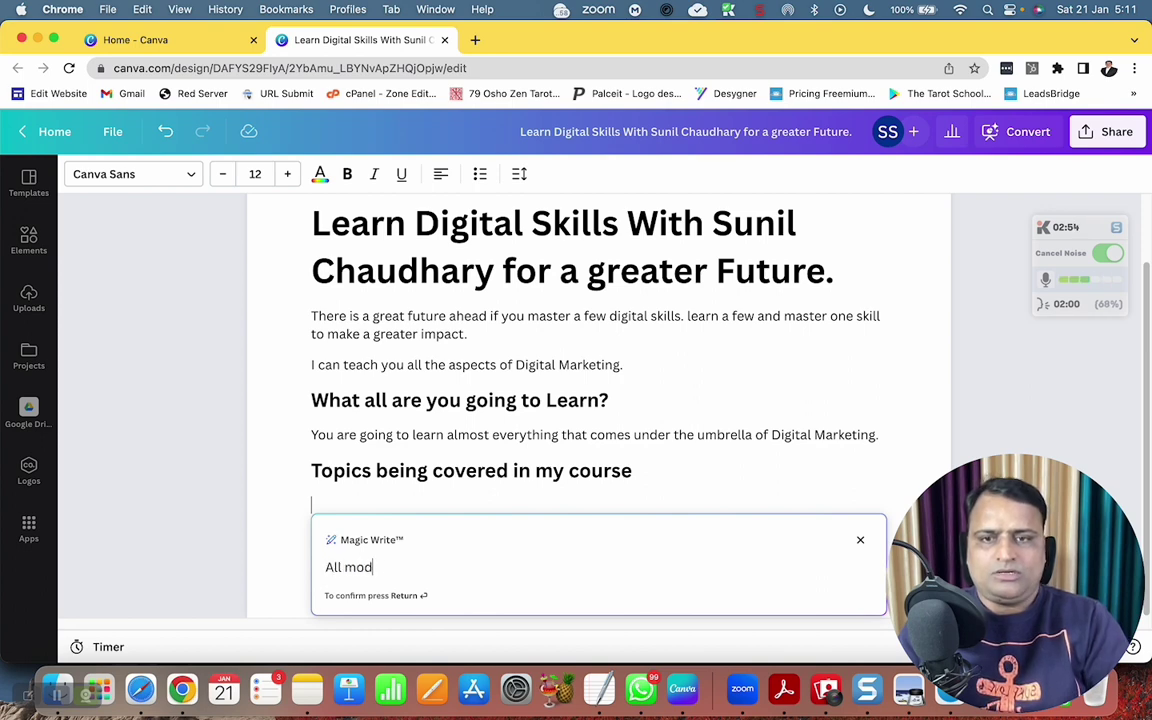
text(ules of Digital)
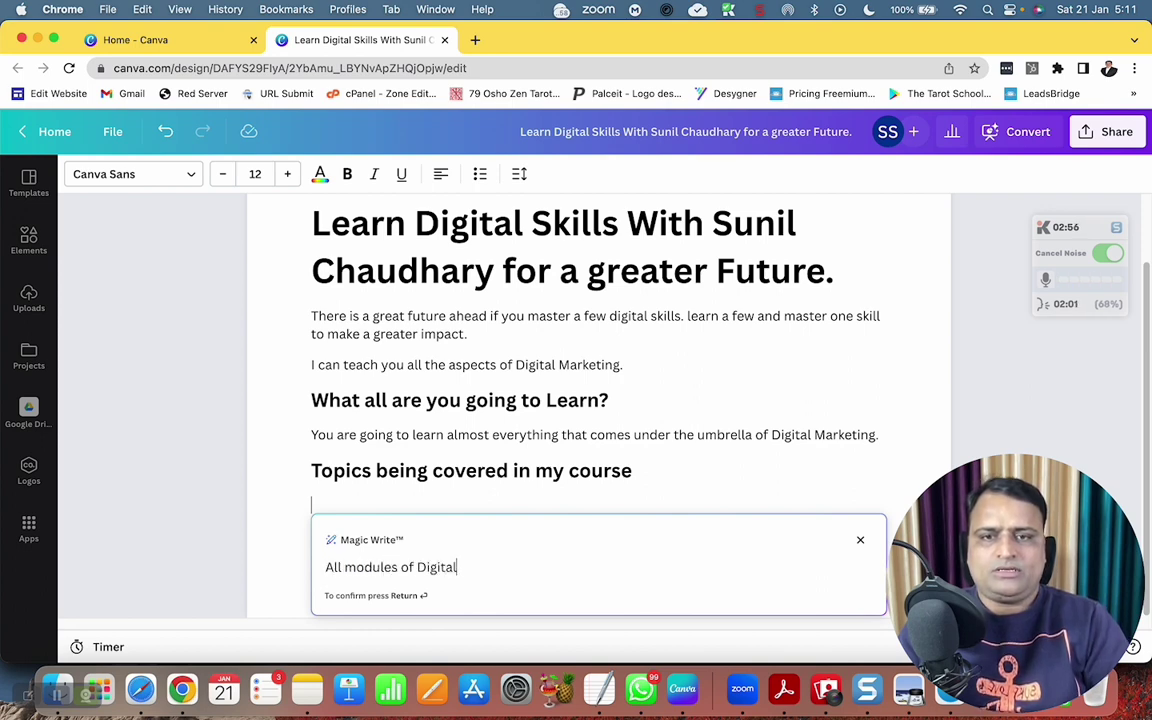
text( Marketing i)
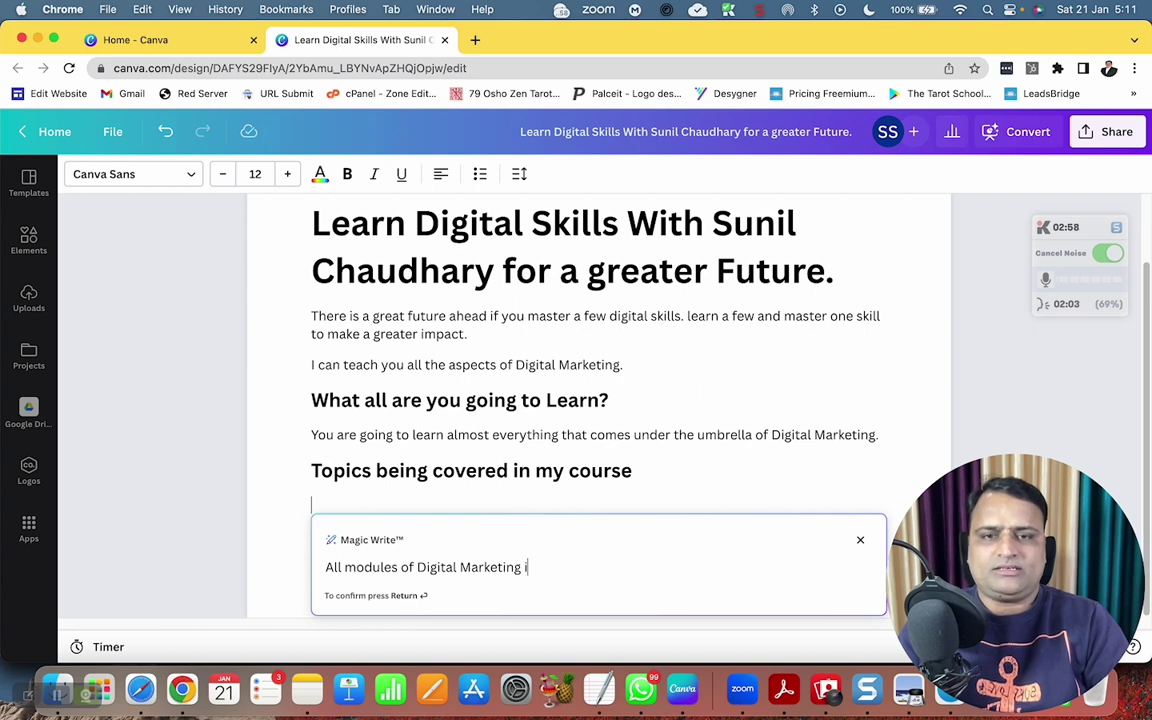
text(n List)
key(Return)
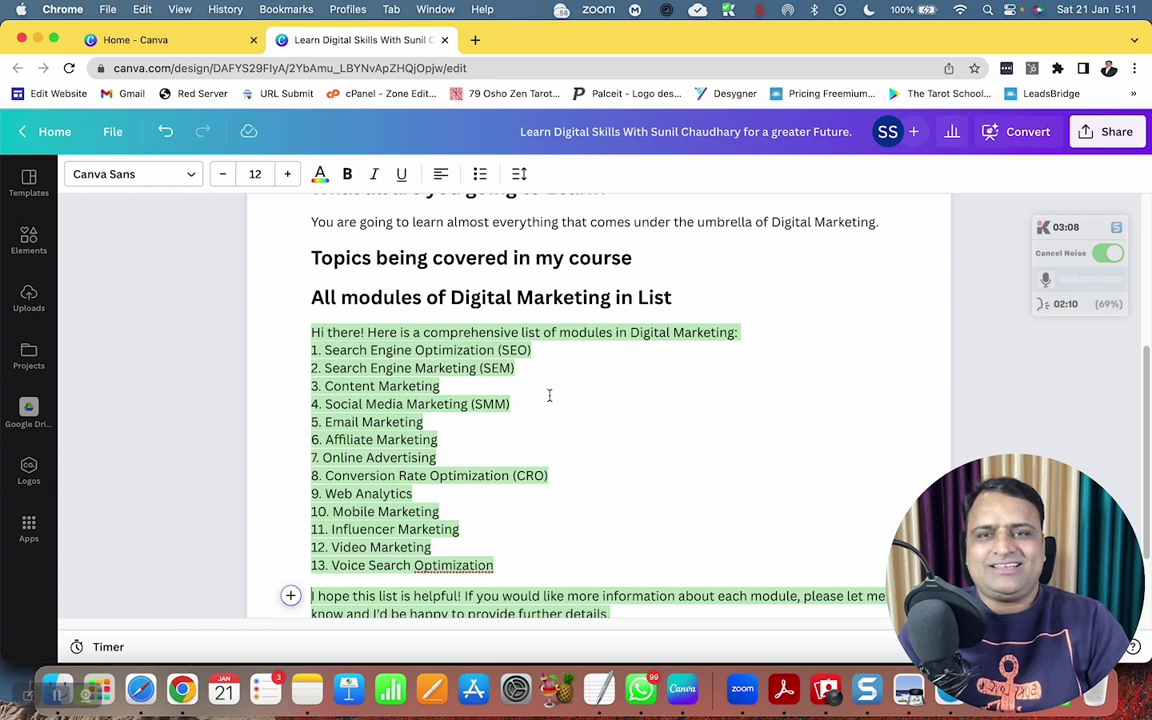
Deselect the generated module list and scroll down to its end.
click(551, 396)
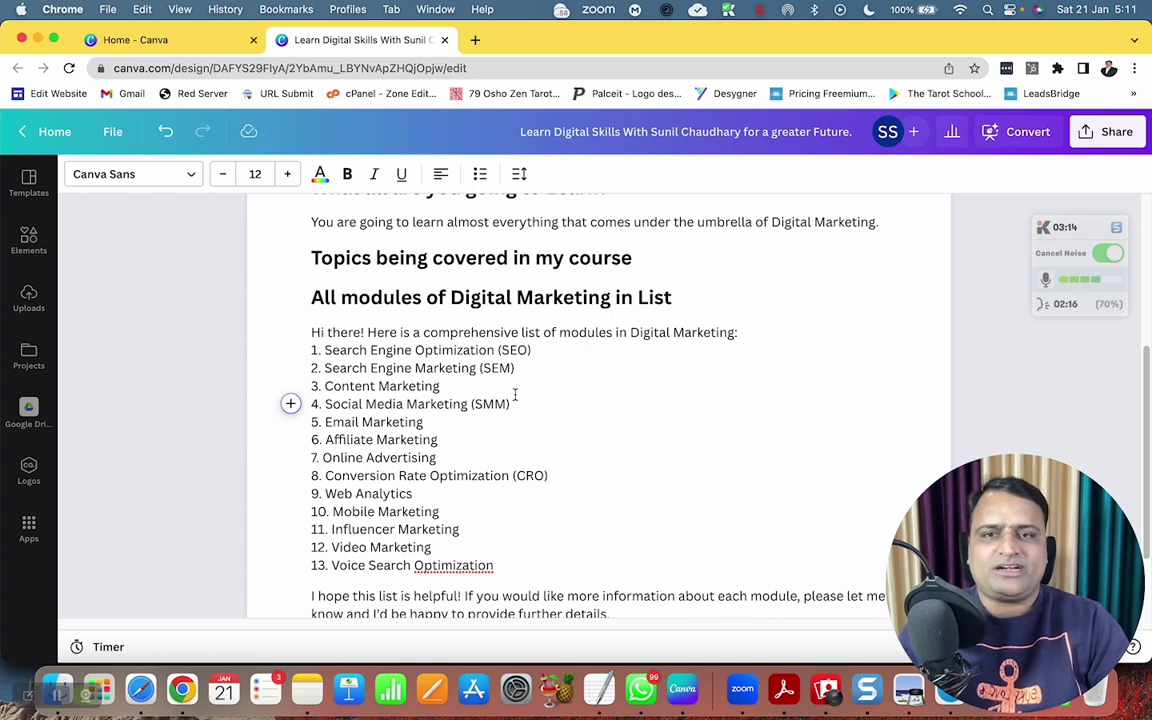
scroll(529, 408, down, 2)
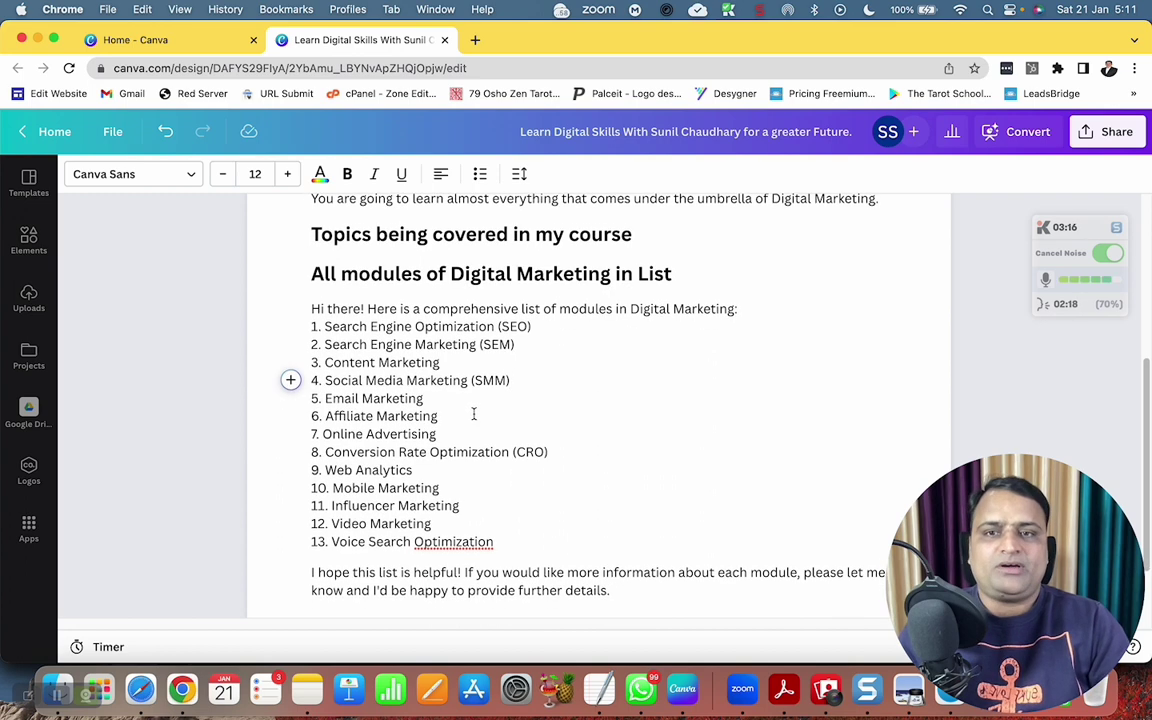
scroll(494, 417, down, 1)
scroll(494, 417, down, 2)
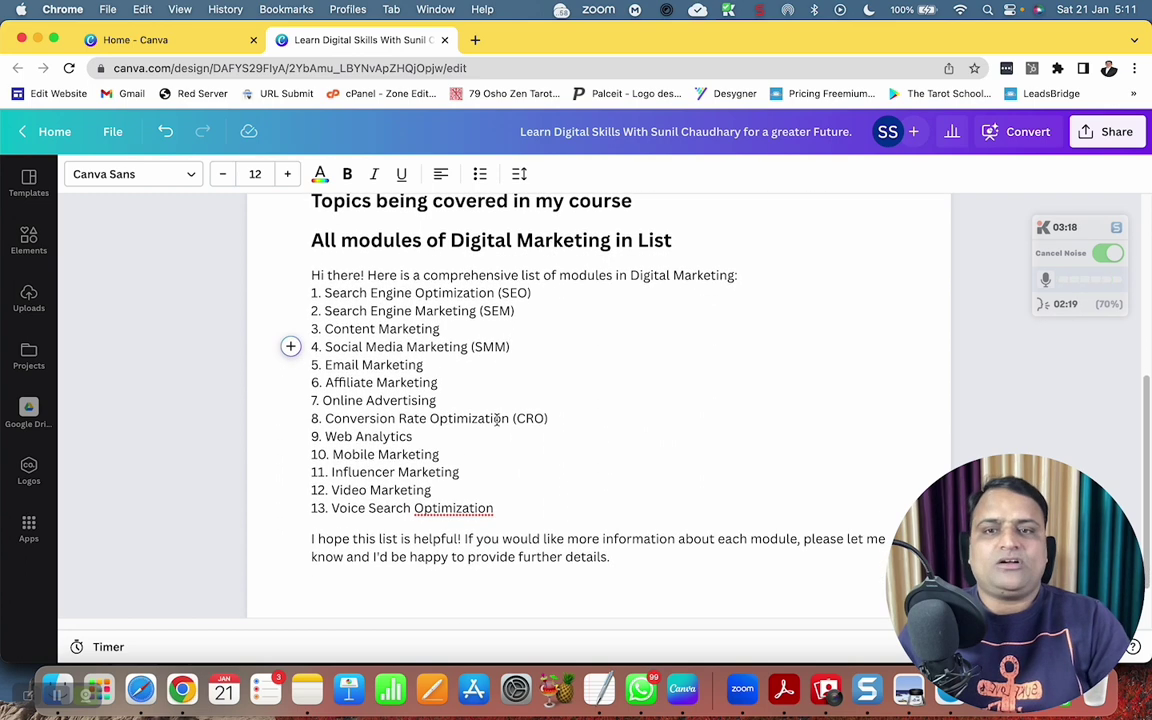
scroll(497, 422, down, 1)
scroll(497, 422, down, 1)
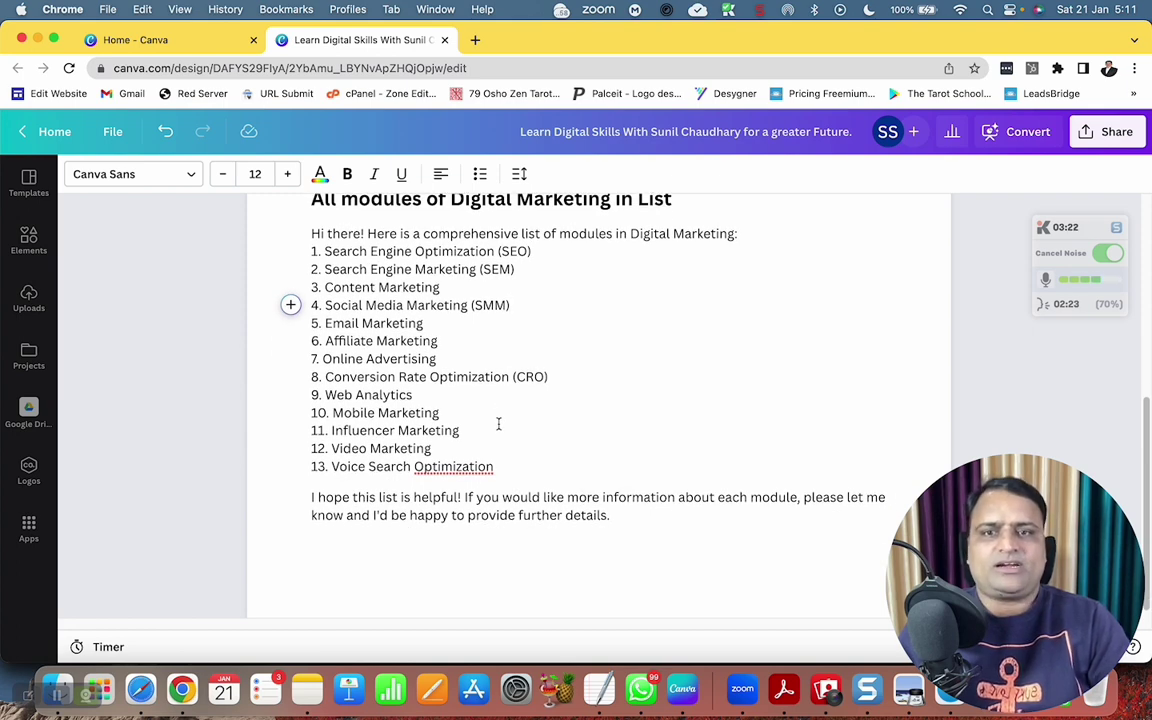
scroll(498, 424, down, 1)
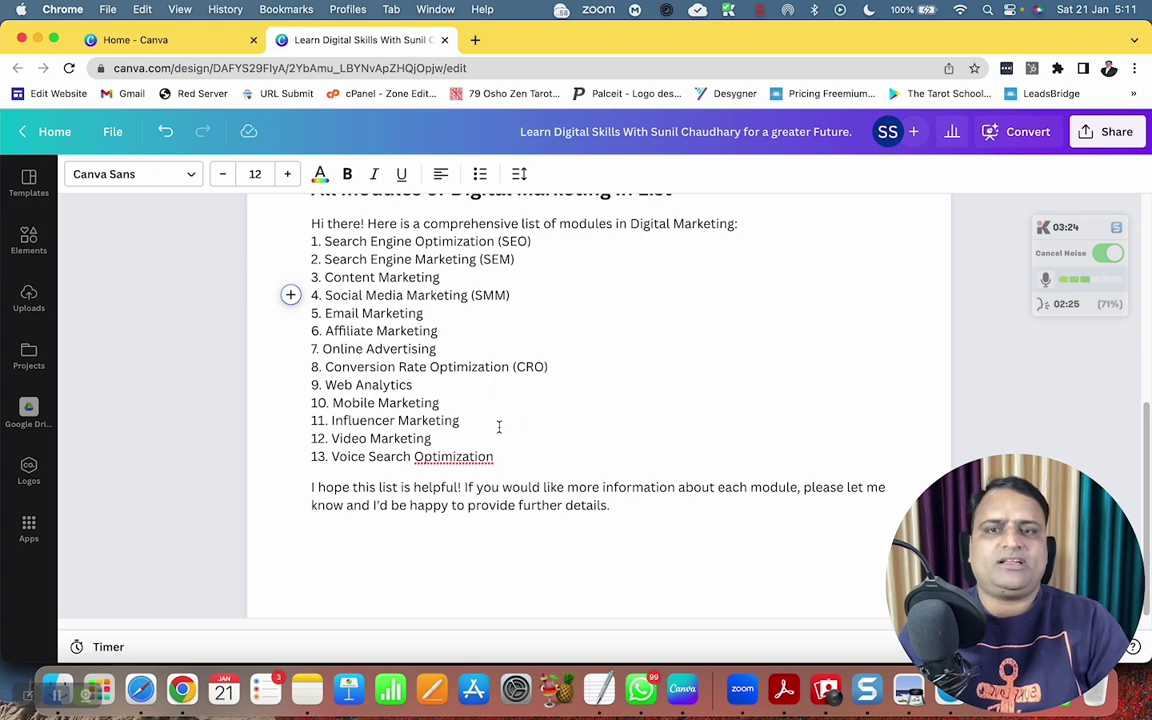
Remove the stray line after item 13 and open a new paragraph below the closing note.
click(516, 456)
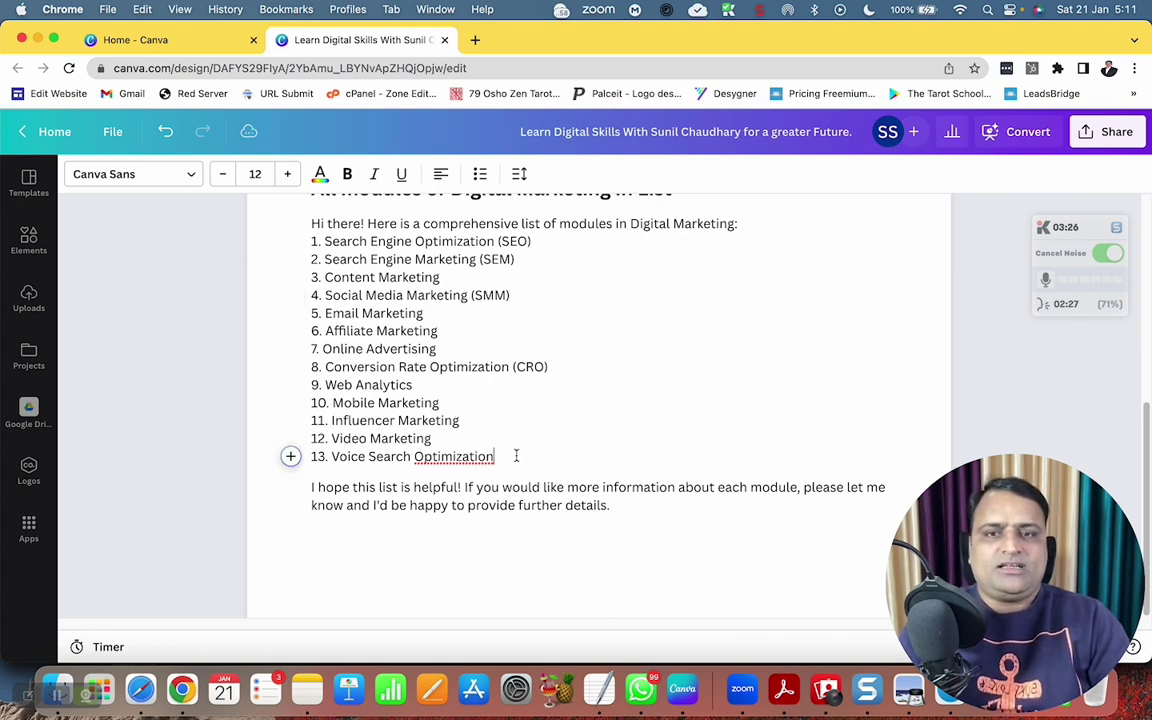
key(Return)
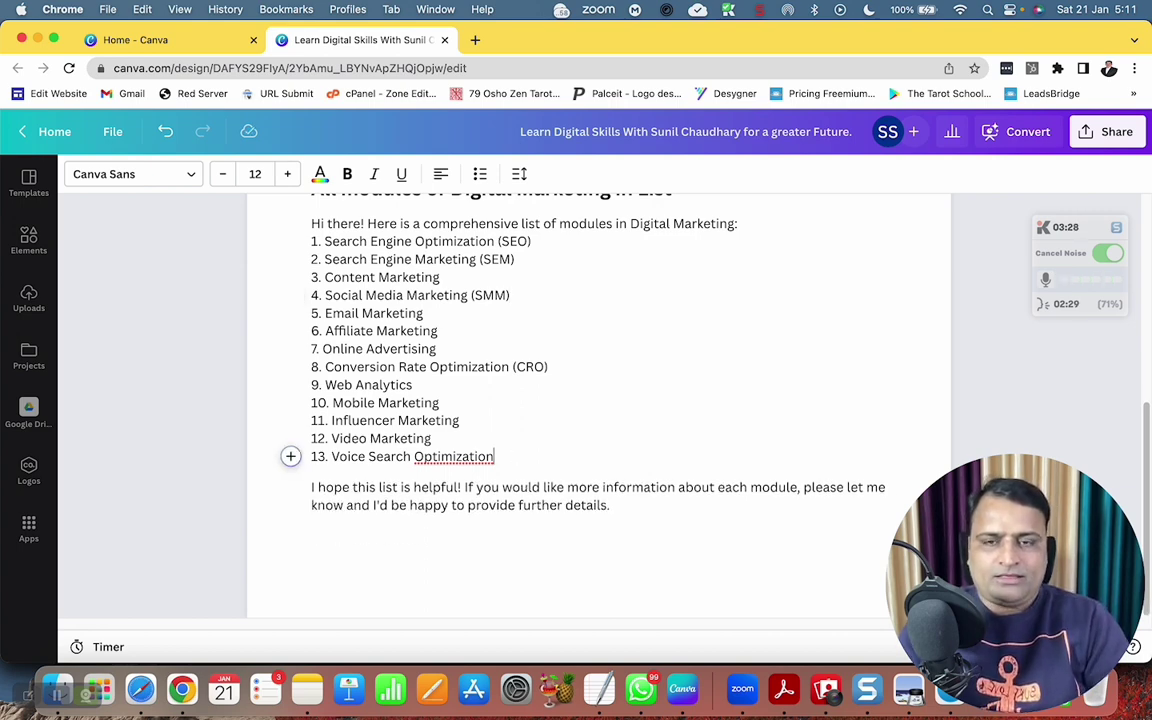
key(BackSpace)
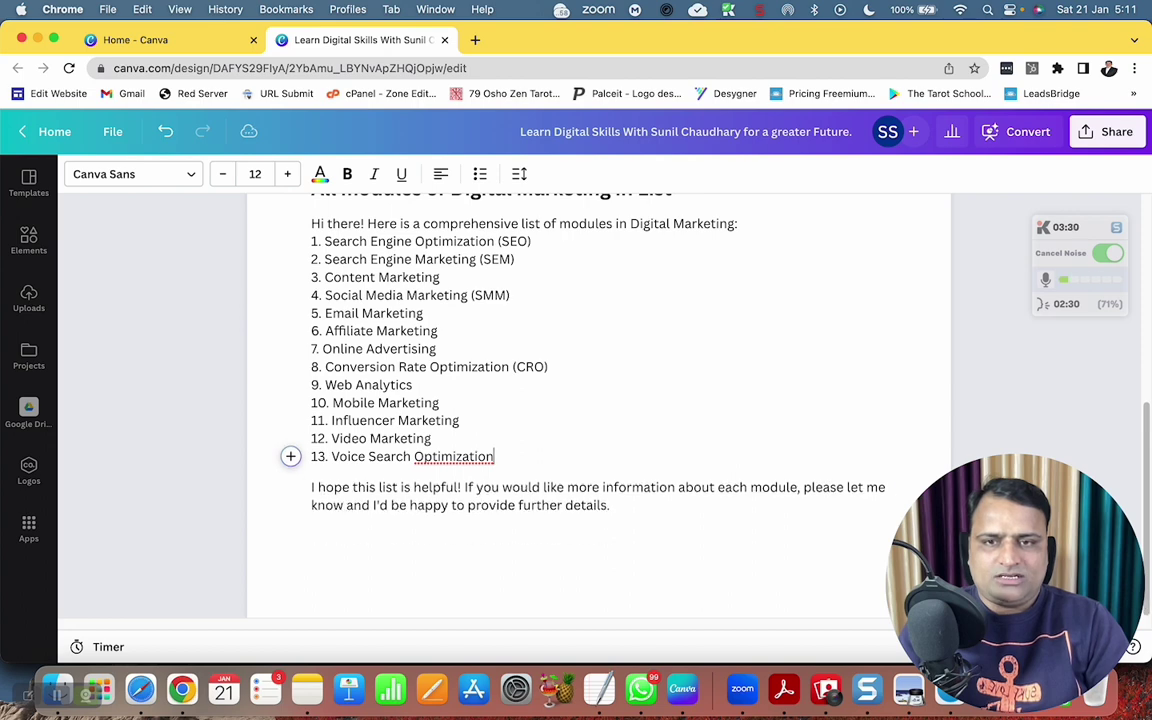
key(BackSpace)
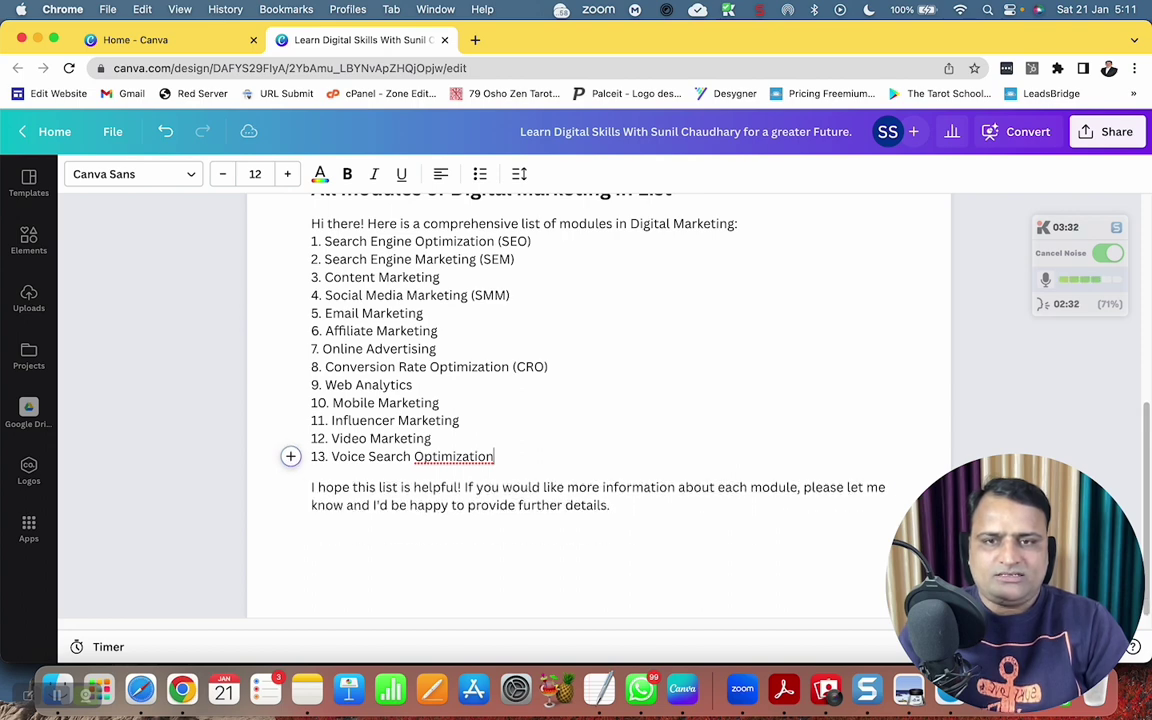
click(635, 515)
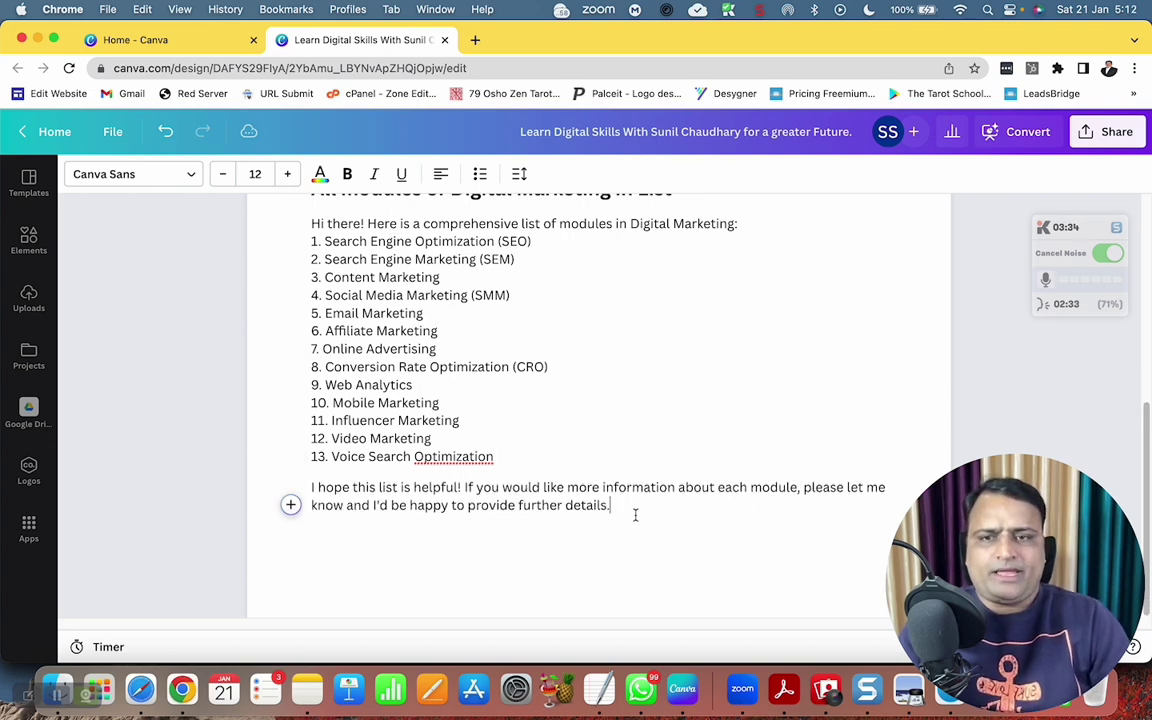
key(Return)
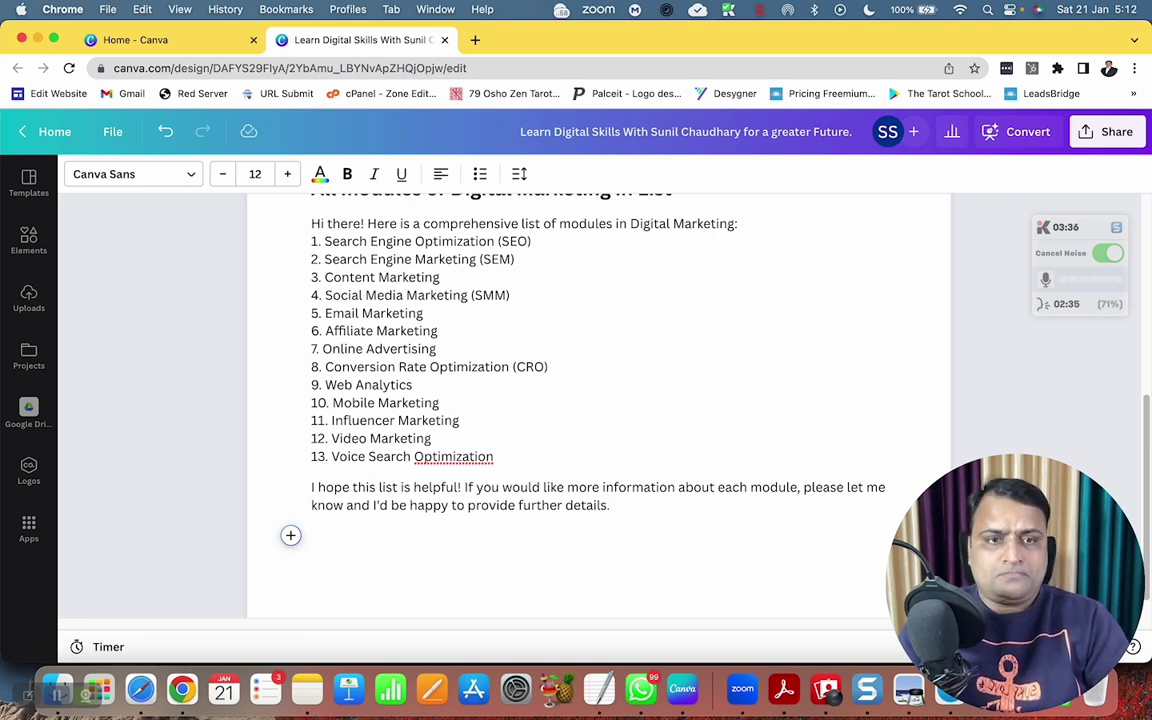
Type 'Most Importantly My Mission to Make you build some cool Passive Income Source' and select the line.
text(Most Importan)
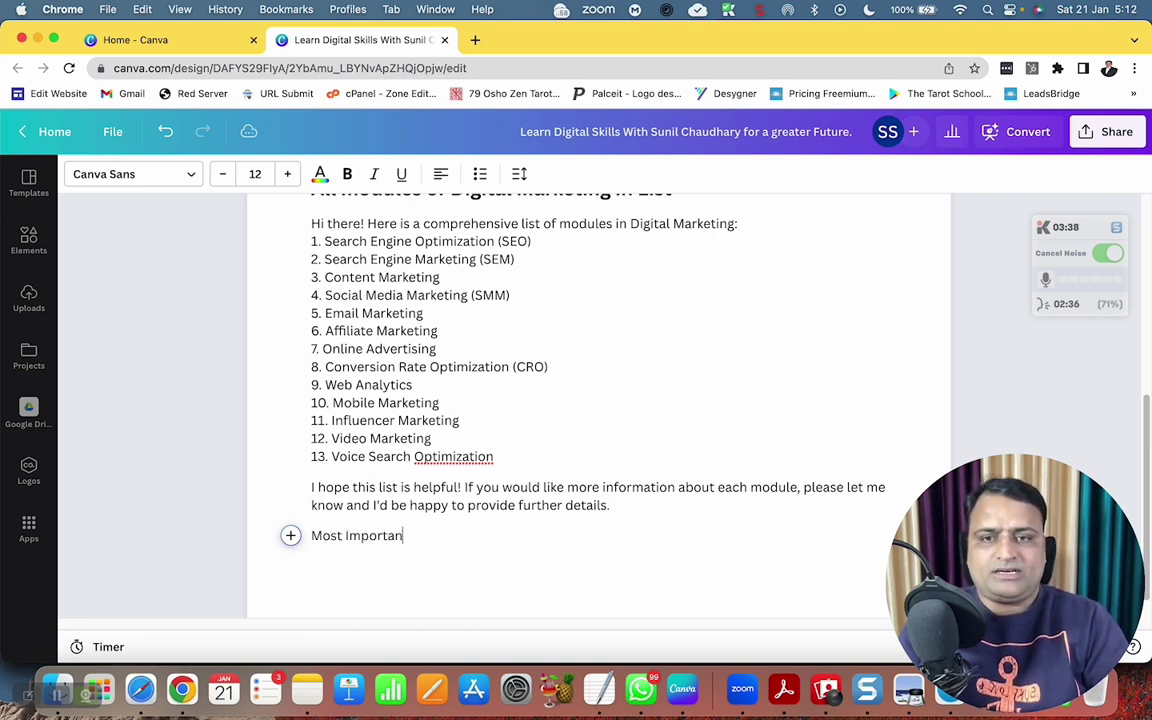
text(tly )
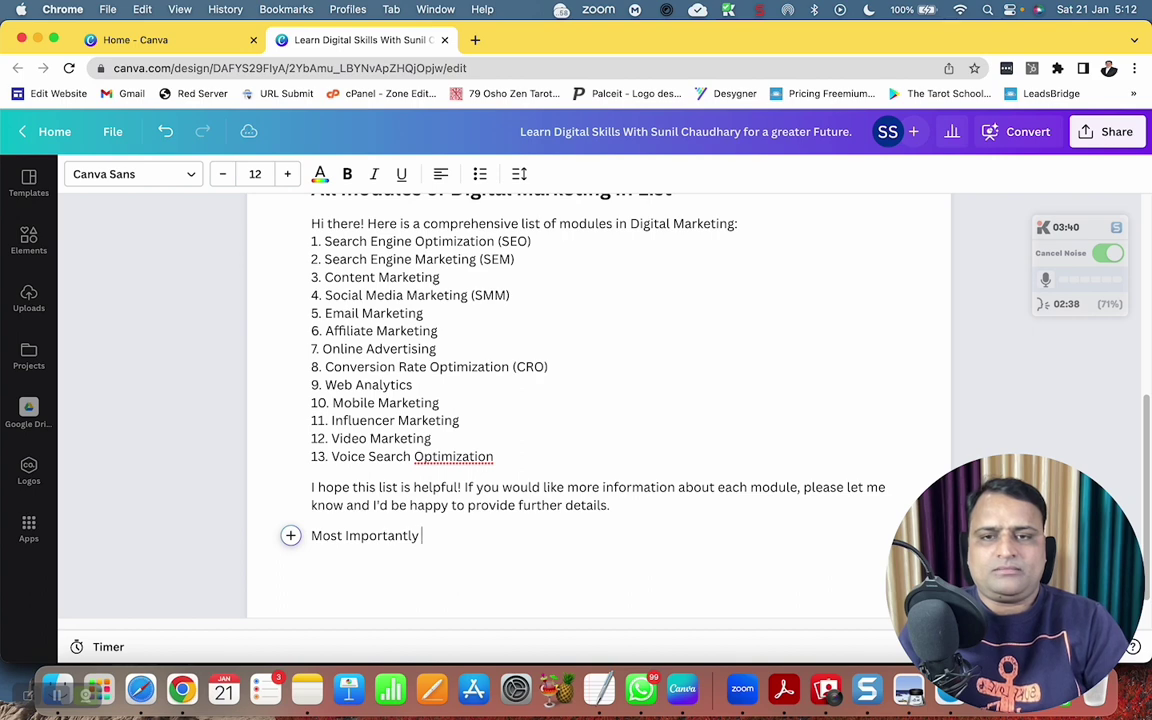
text(My Mission to )
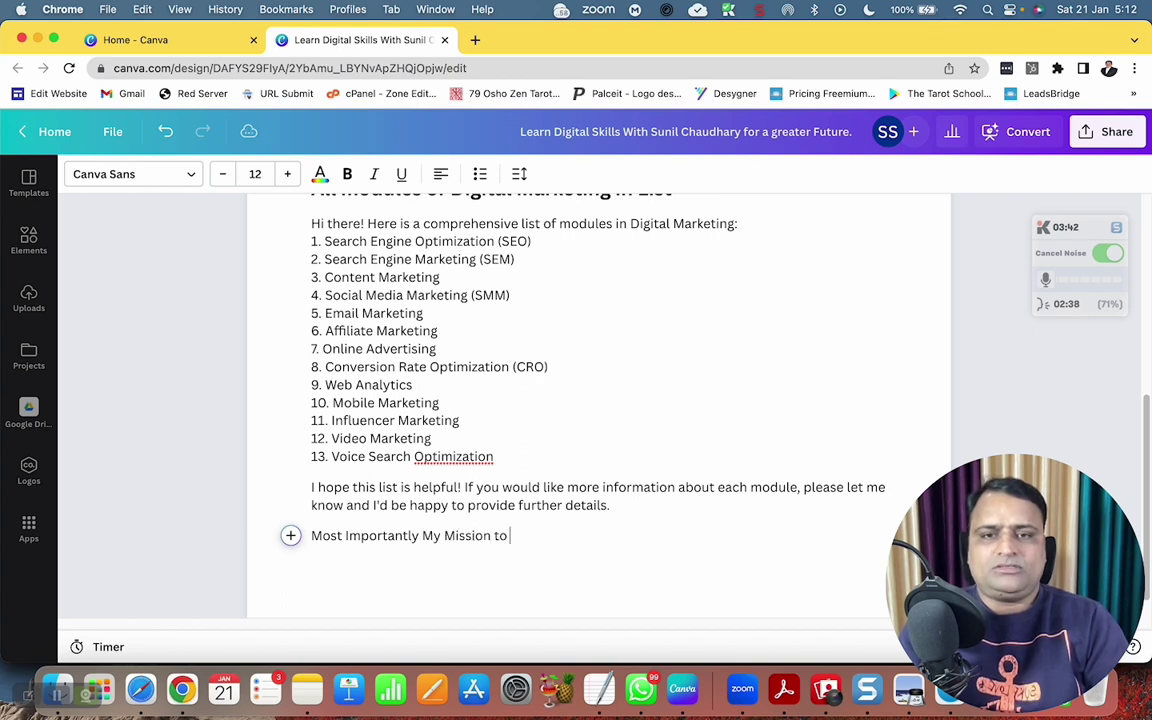
text(Make you)
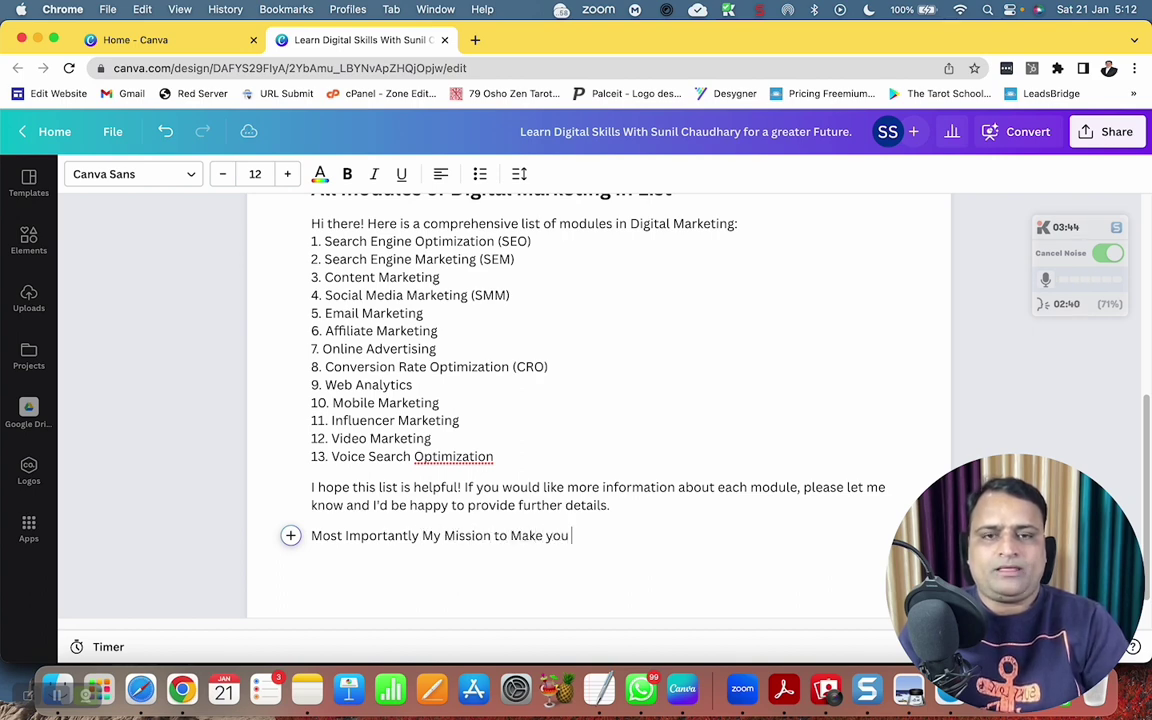
text( build )
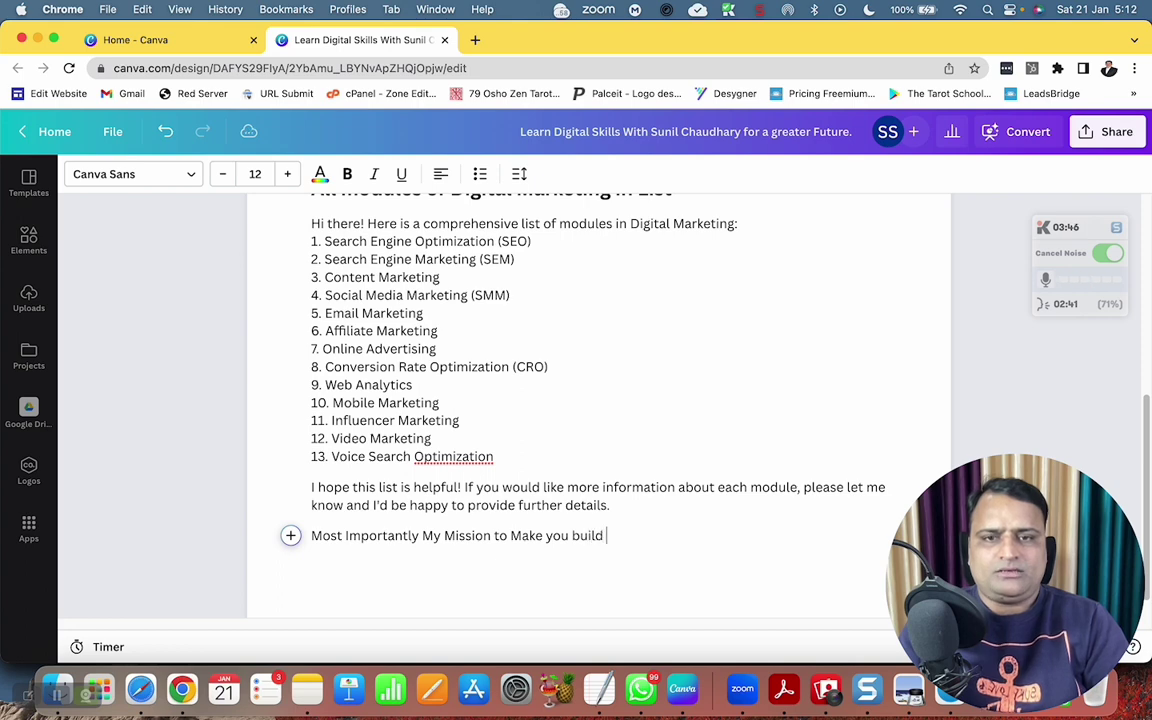
text(some cool)
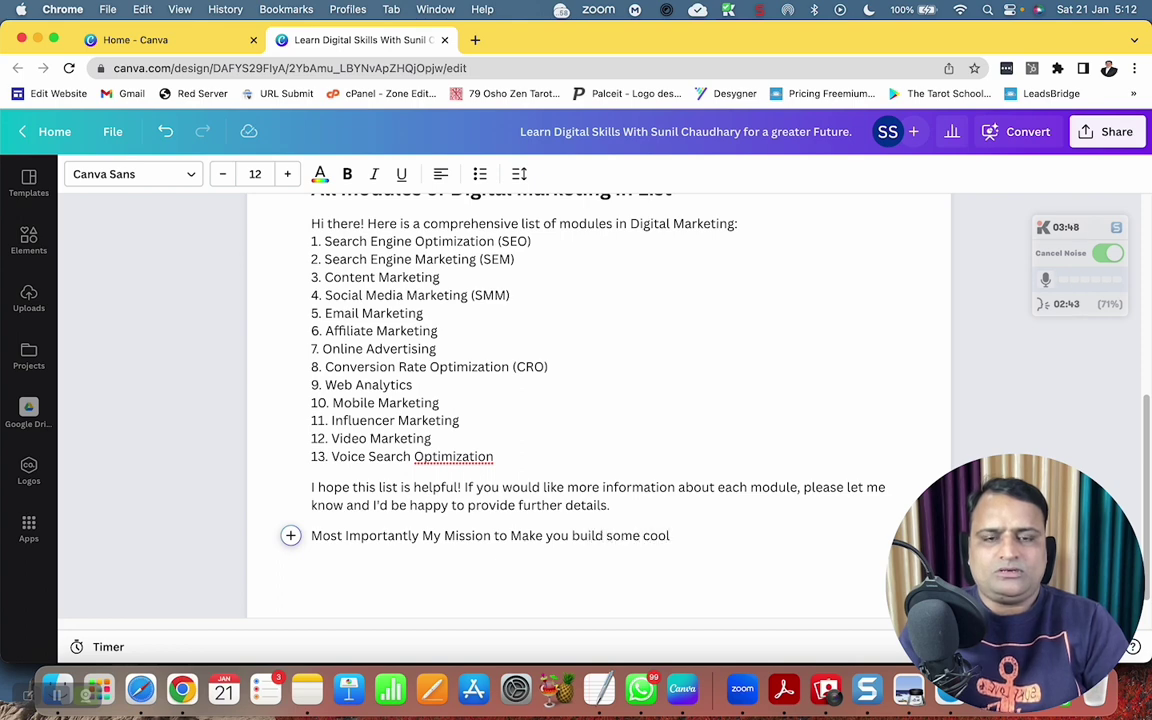
text( Passive Inco)
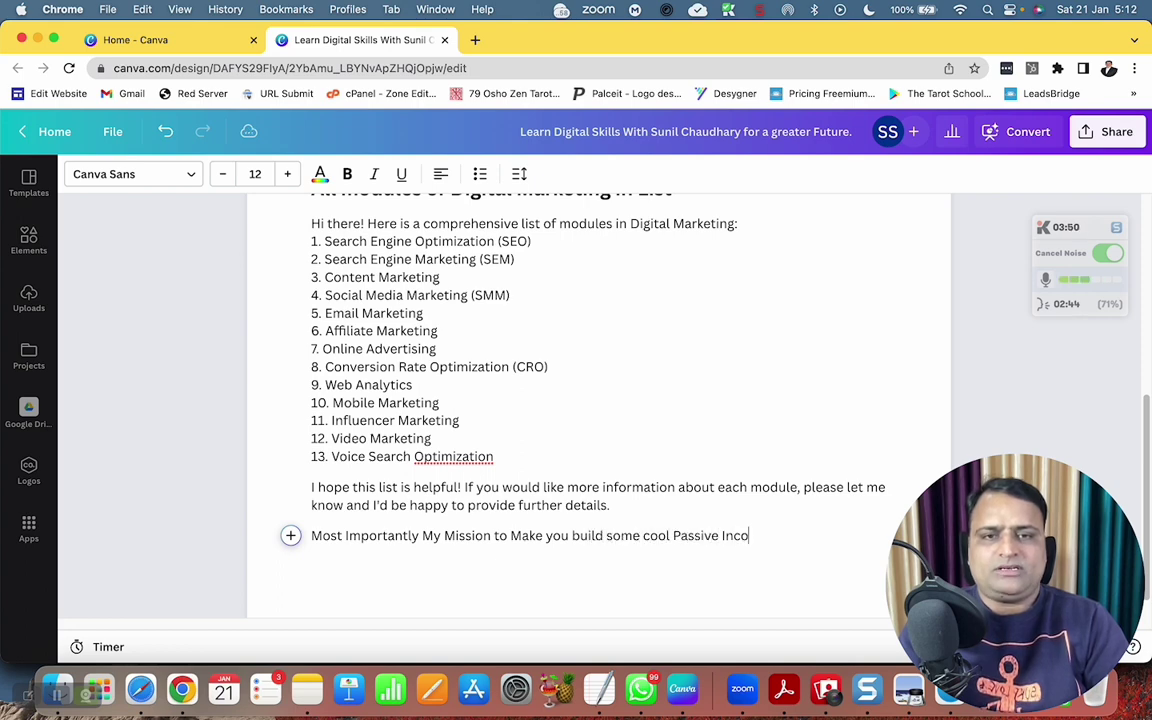
text(me Sources)
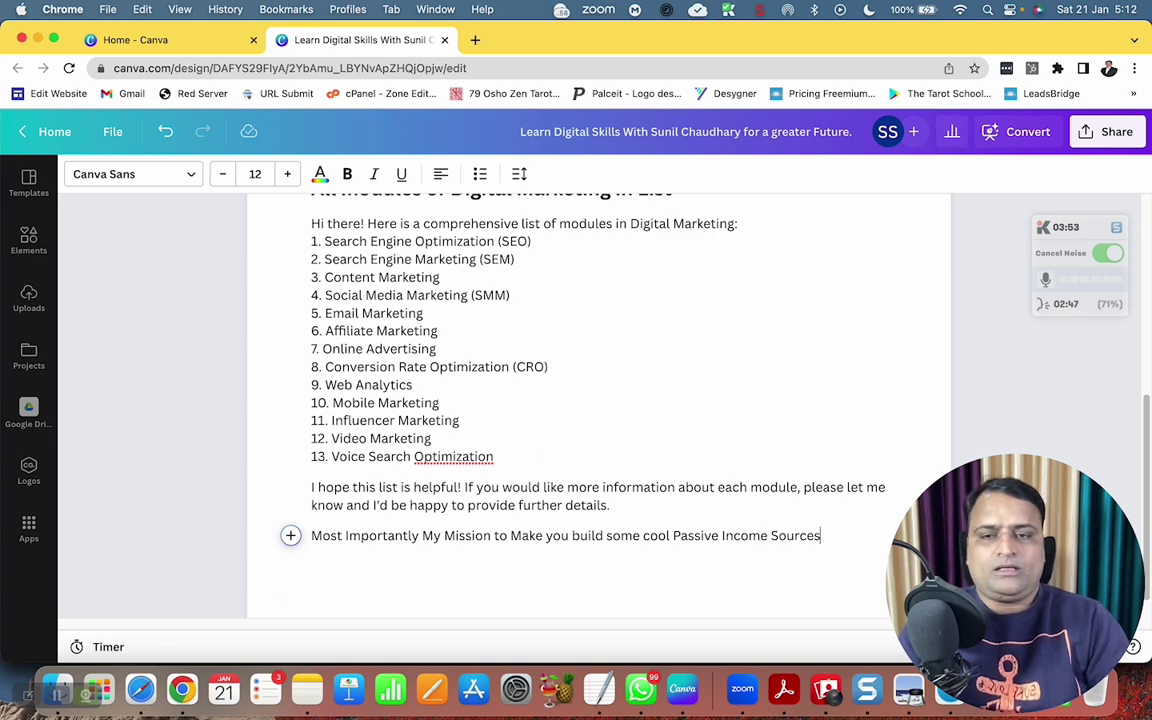
scroll(450, 450, down, 1)
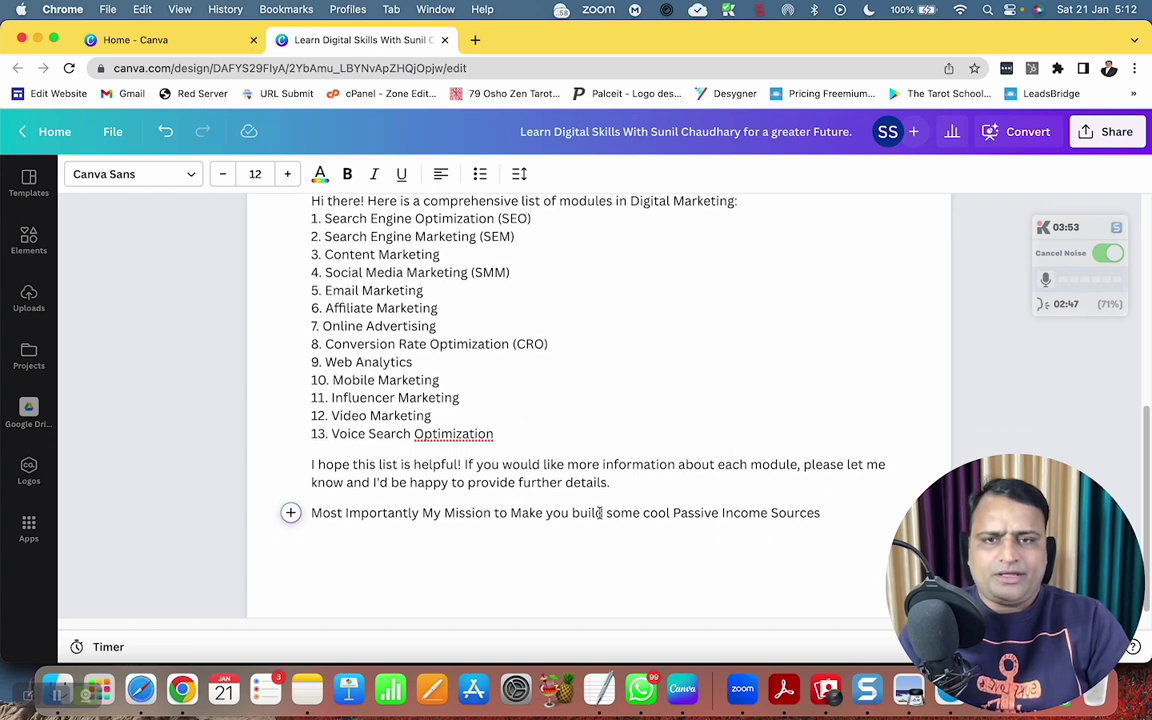
double_click(382, 505)
triple_click(386, 502)
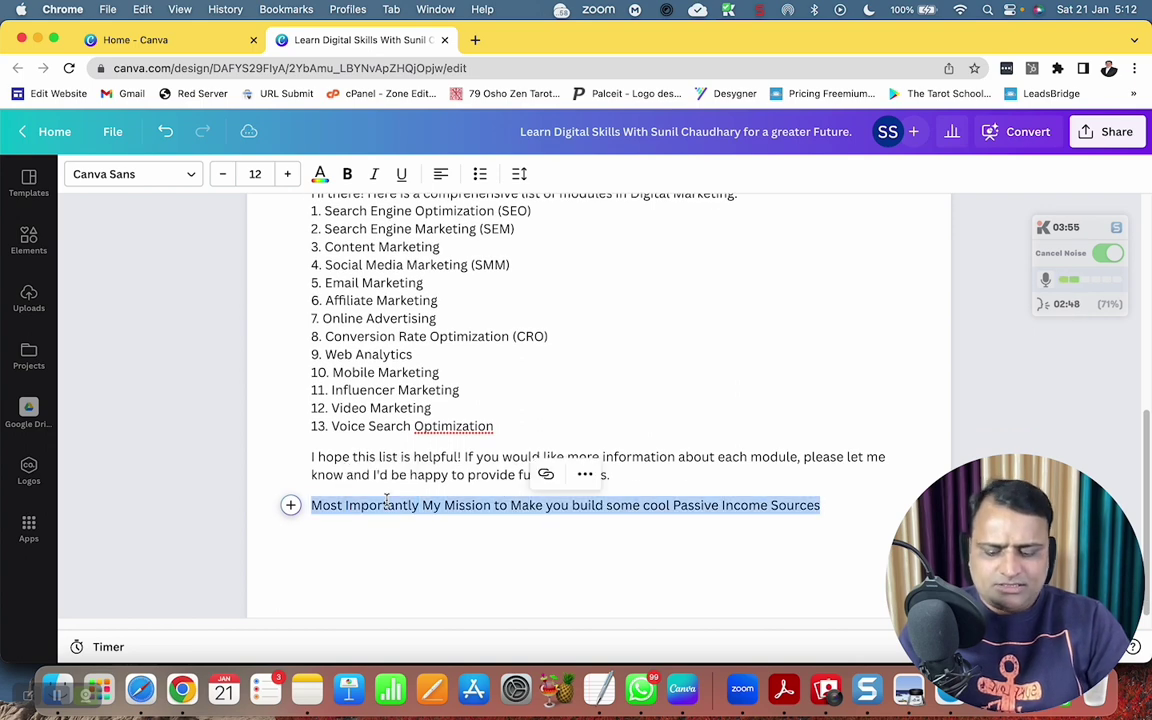
click(290, 505)
Make the mission line a subheading and add a plain empty line below it.
click(380, 432)
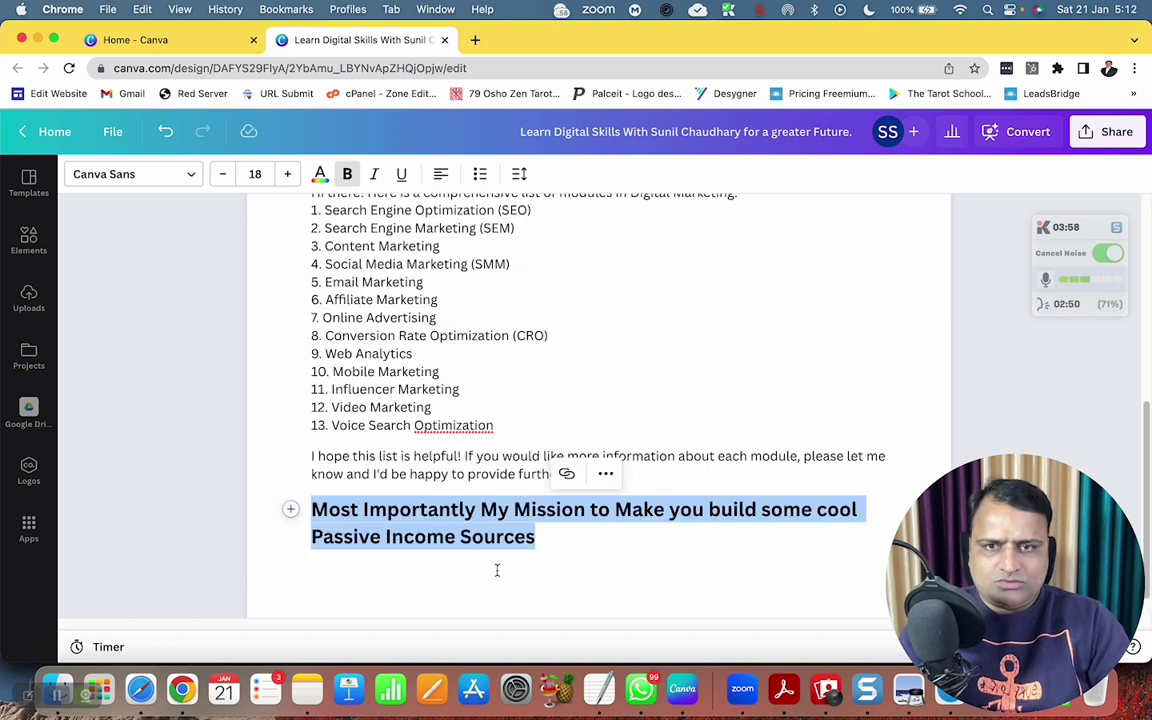
click(550, 532)
key(Return)
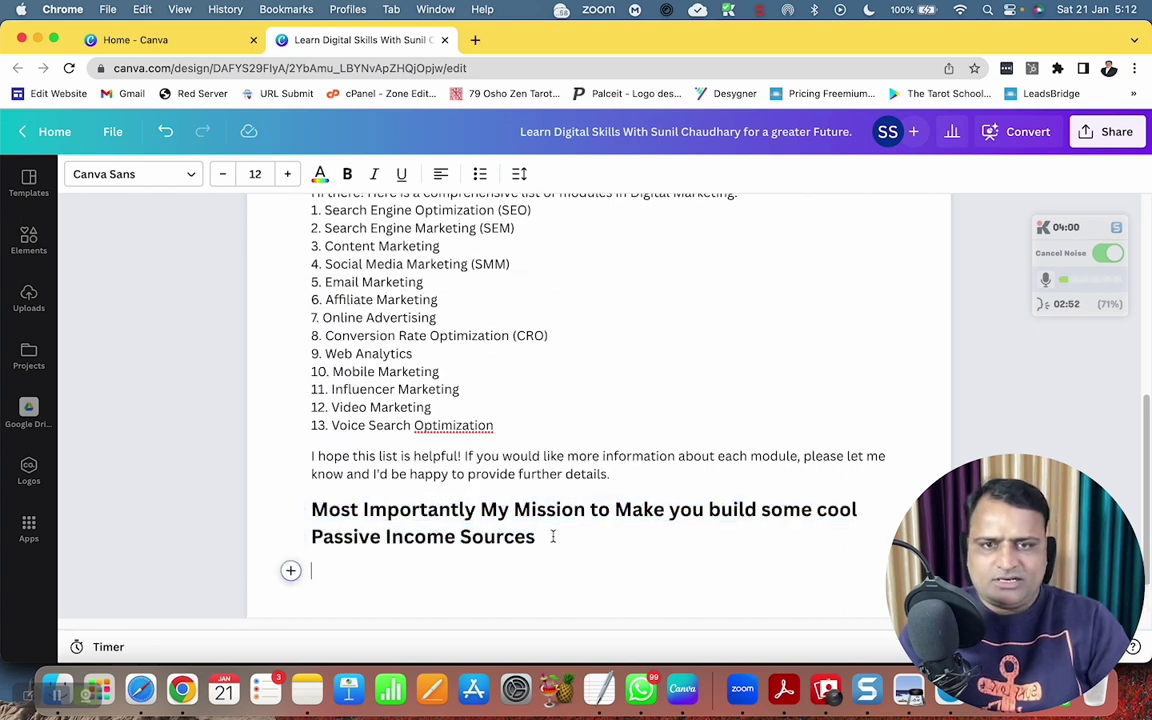
scroll(500, 520, down, 1)
Run Magic Write with the prompt 'passive income sources in digital world list'.
click(290, 505)
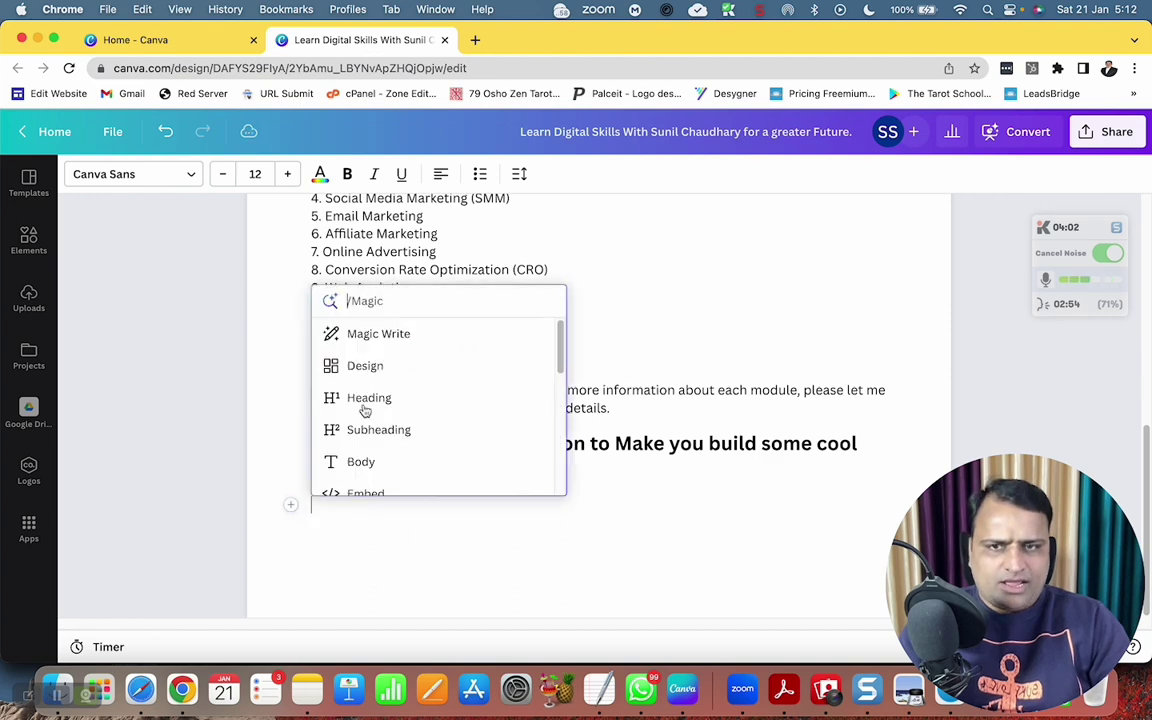
click(363, 334)
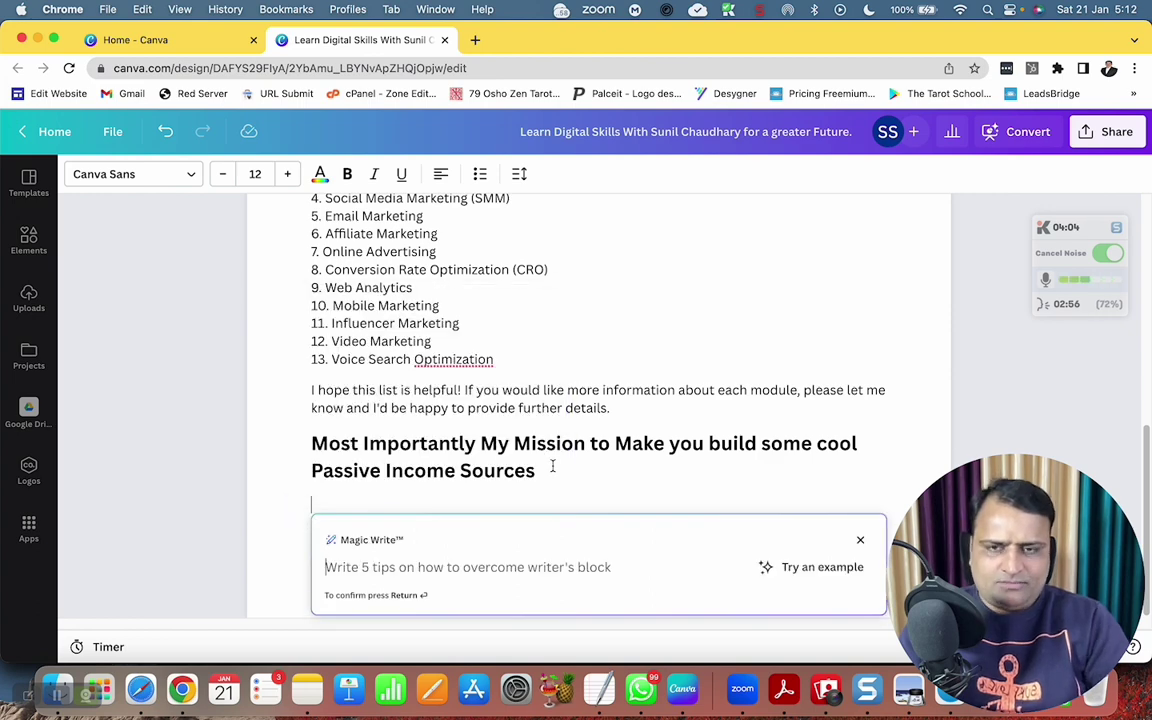
text(ho w)
key(BackSpace)
key(BackSpace)
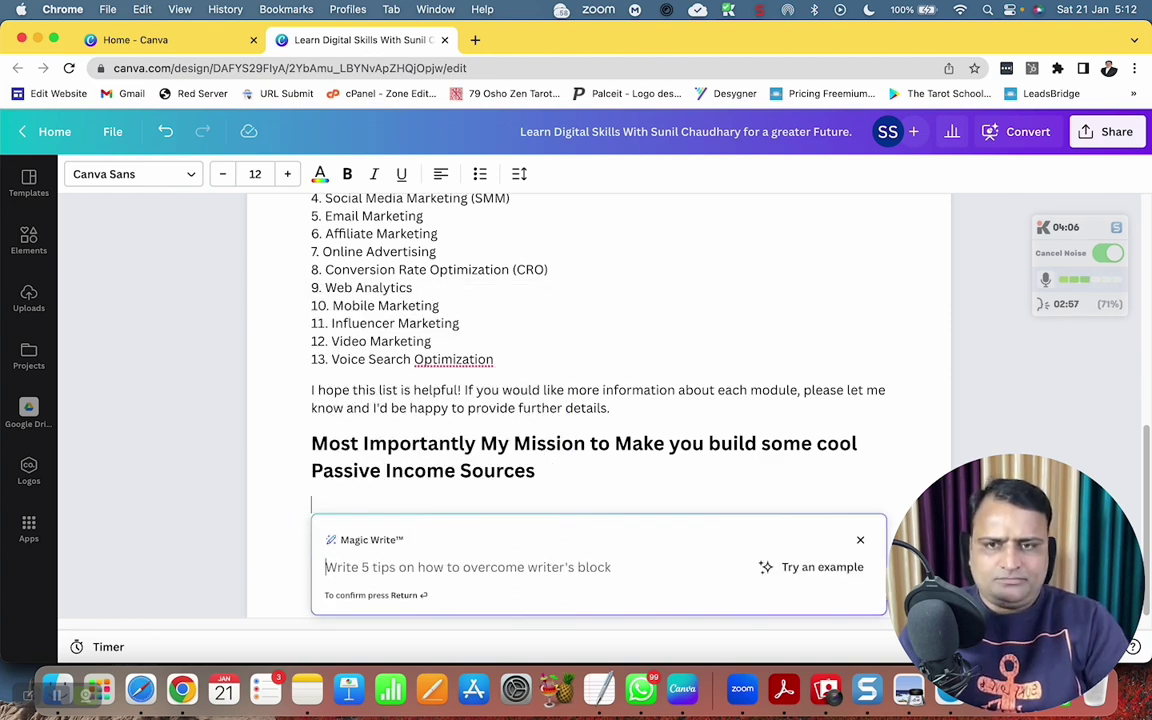
text(passive inco)
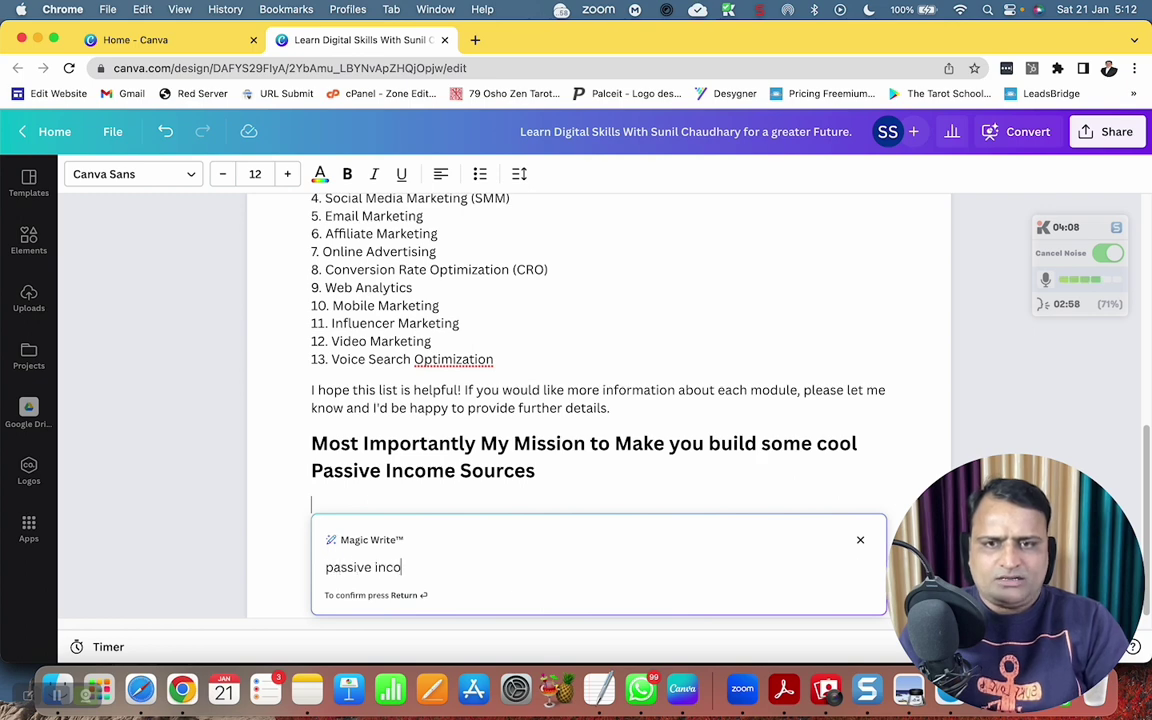
text(me sources in )
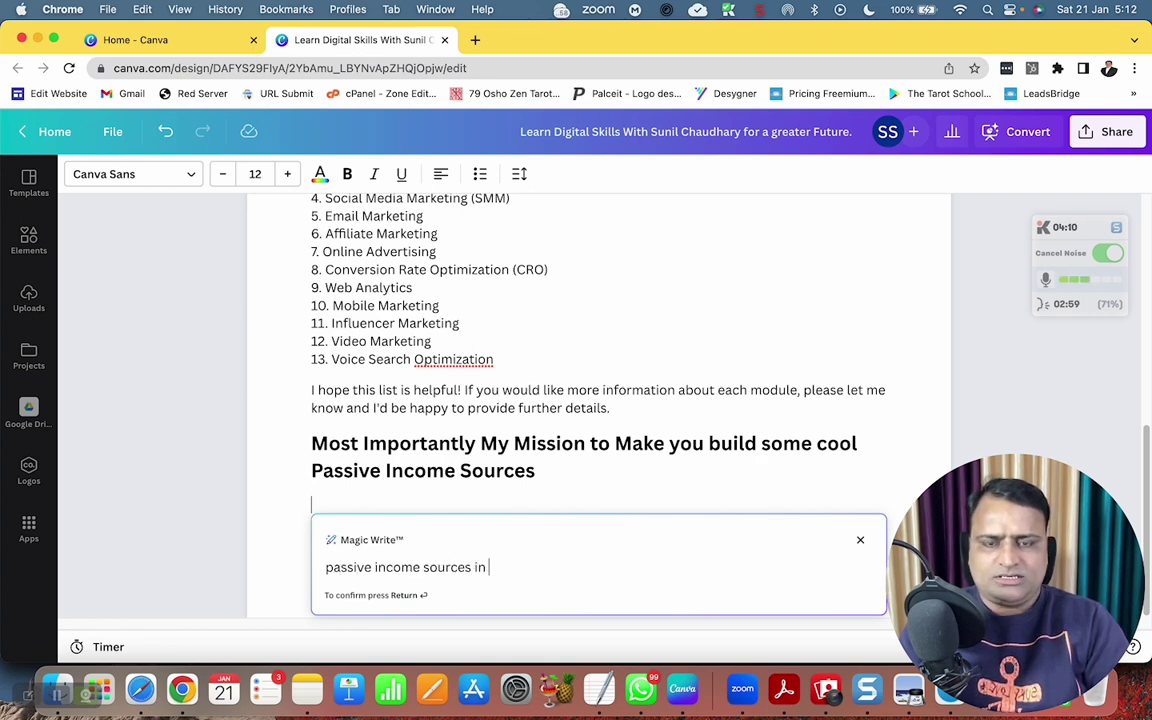
text(digital world)
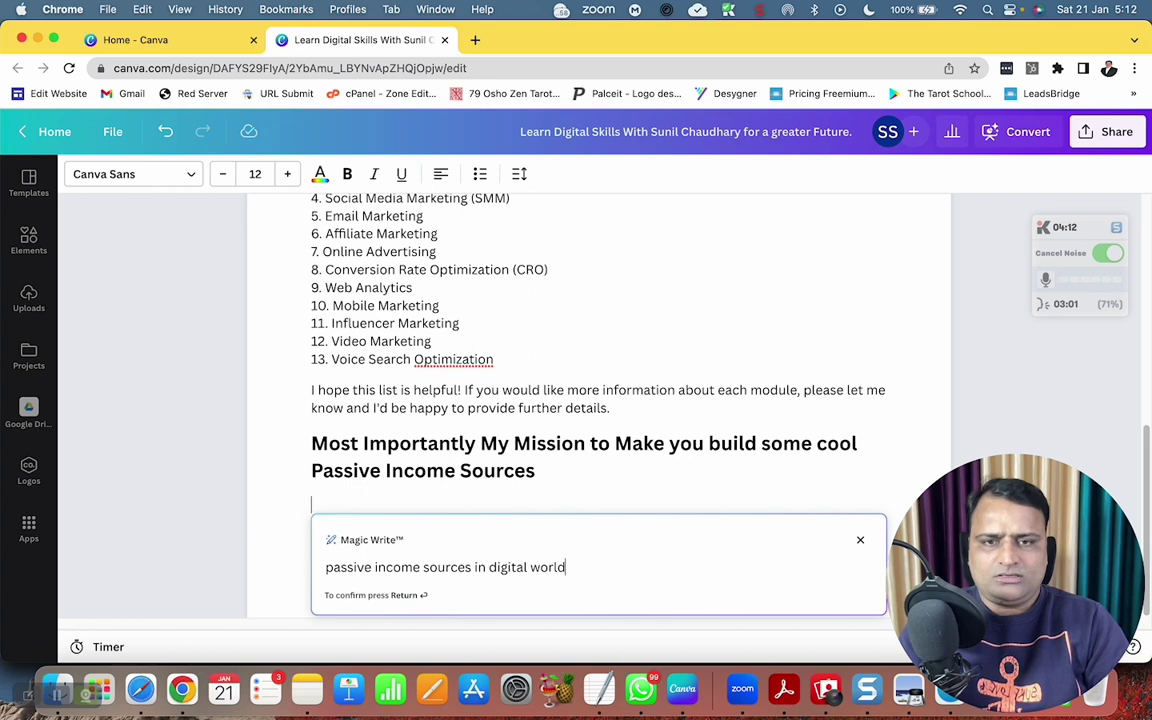
text( list)
key(Return)
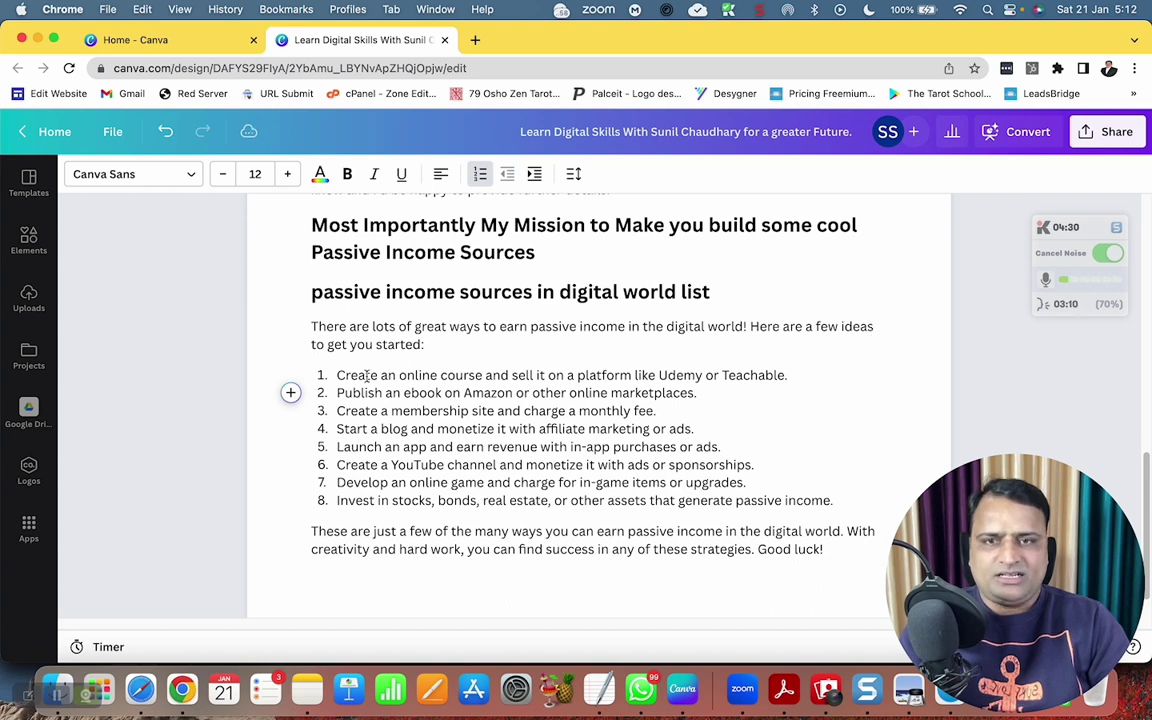
Review the eight generated passive income ideas, from online courses to investing in stocks, bonds and real estate.
drag(337, 375, 800, 378)
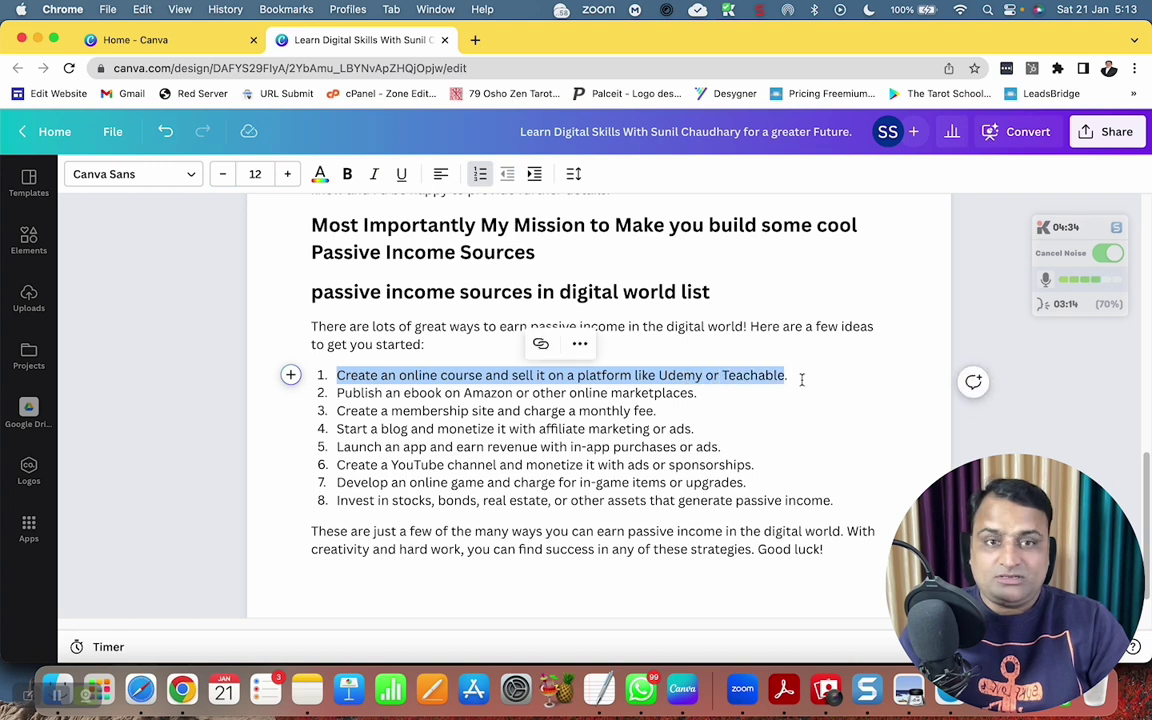
click(801, 379)
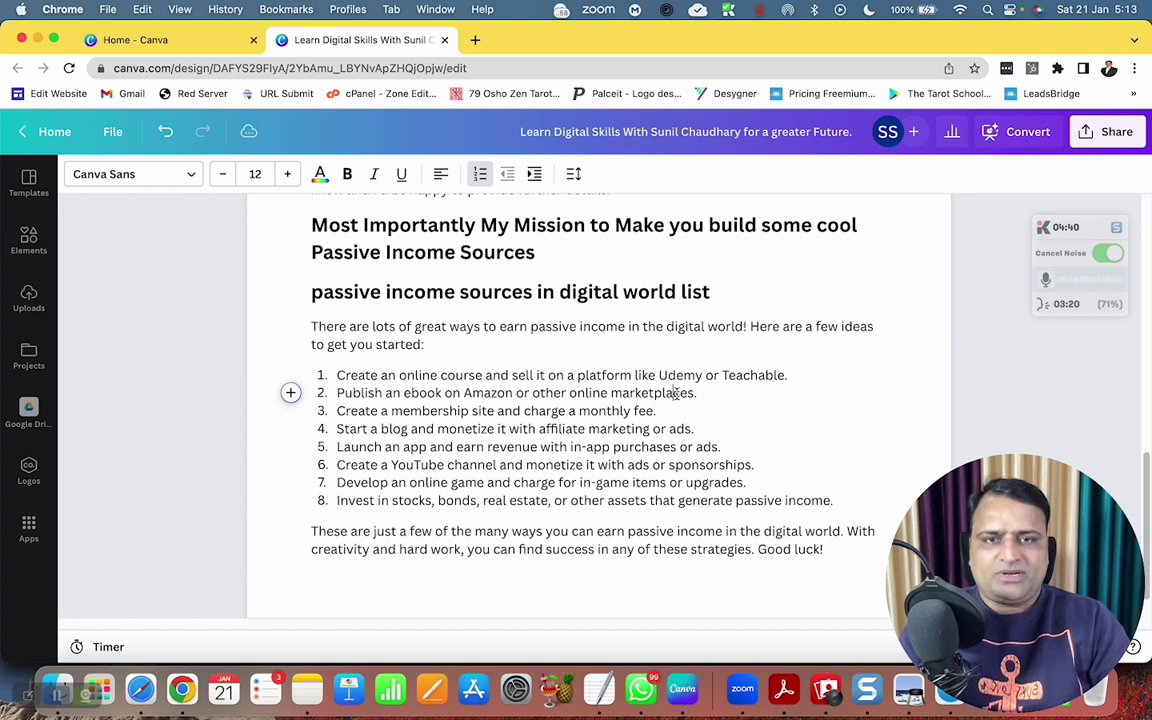
scroll(676, 395, down, 1)
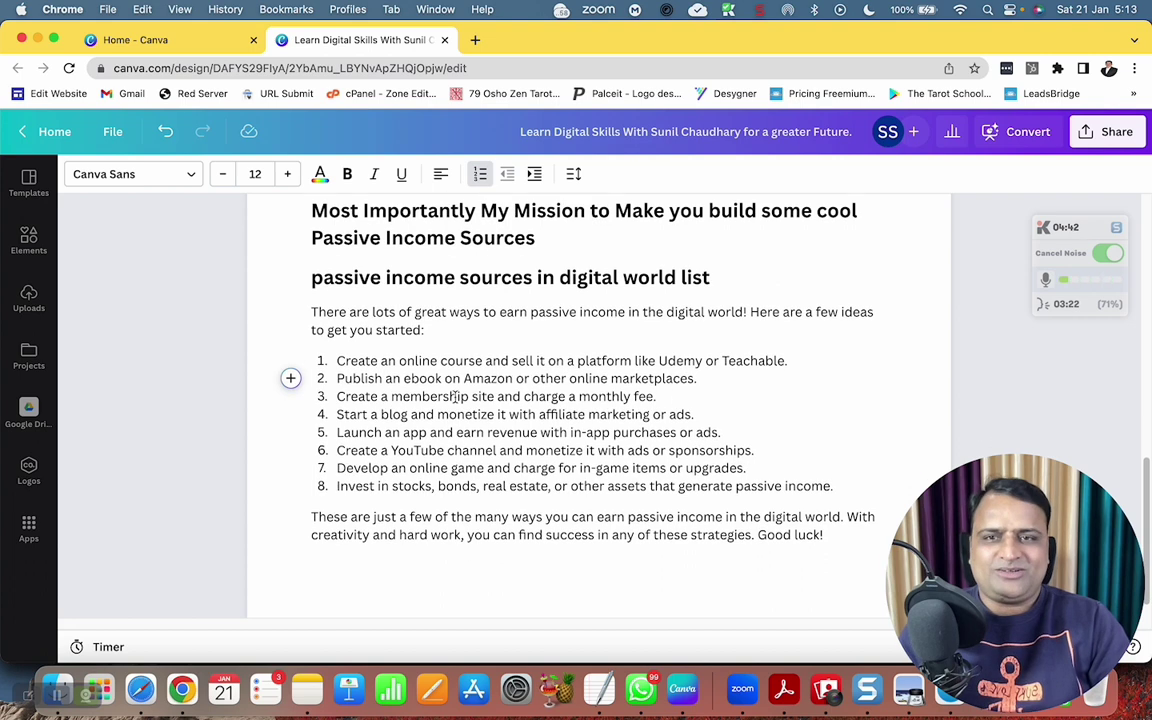
drag(351, 396, 631, 398)
scroll(600, 410, down, 1)
click(358, 389)
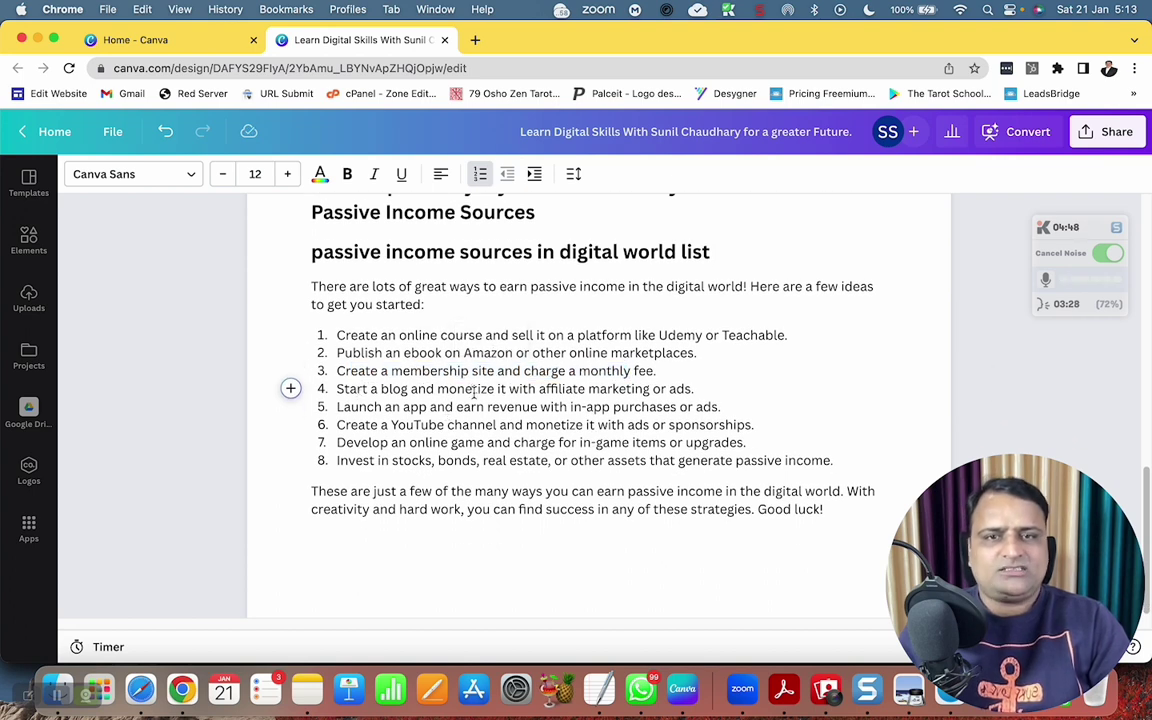
scroll(473, 390, down, 1)
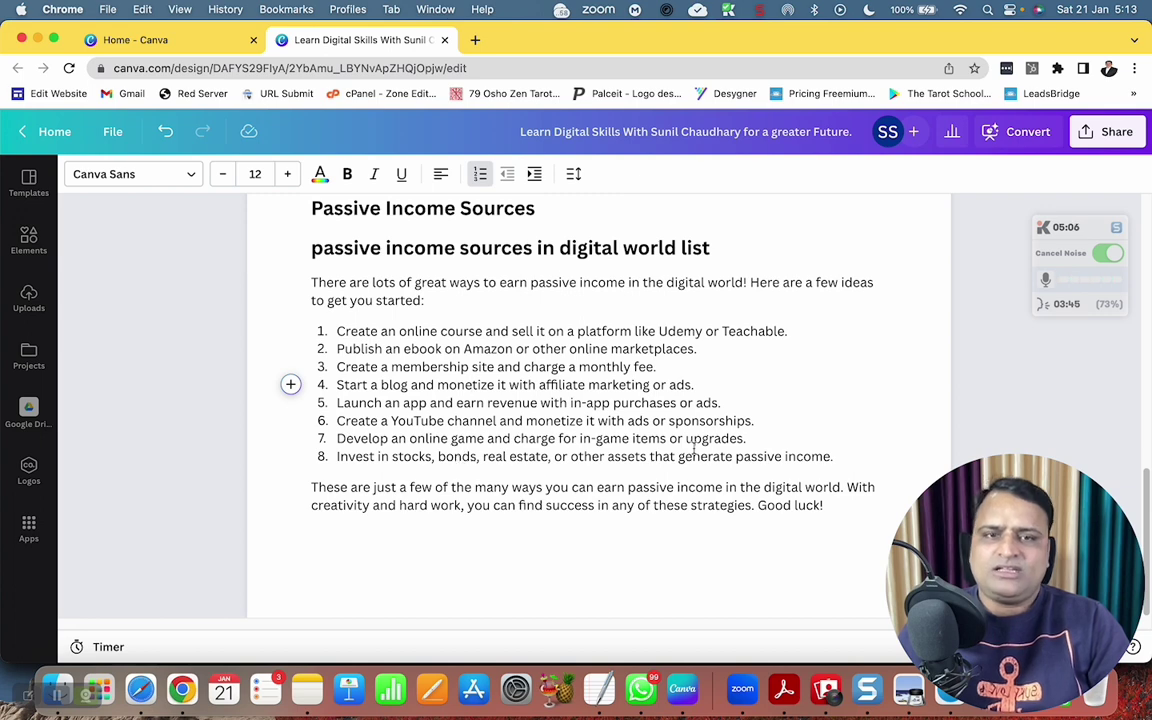
Add item 9 'Earn Regular Income From Backlinks' and item 10 about free products from Influencer Marketing.
click(840, 456)
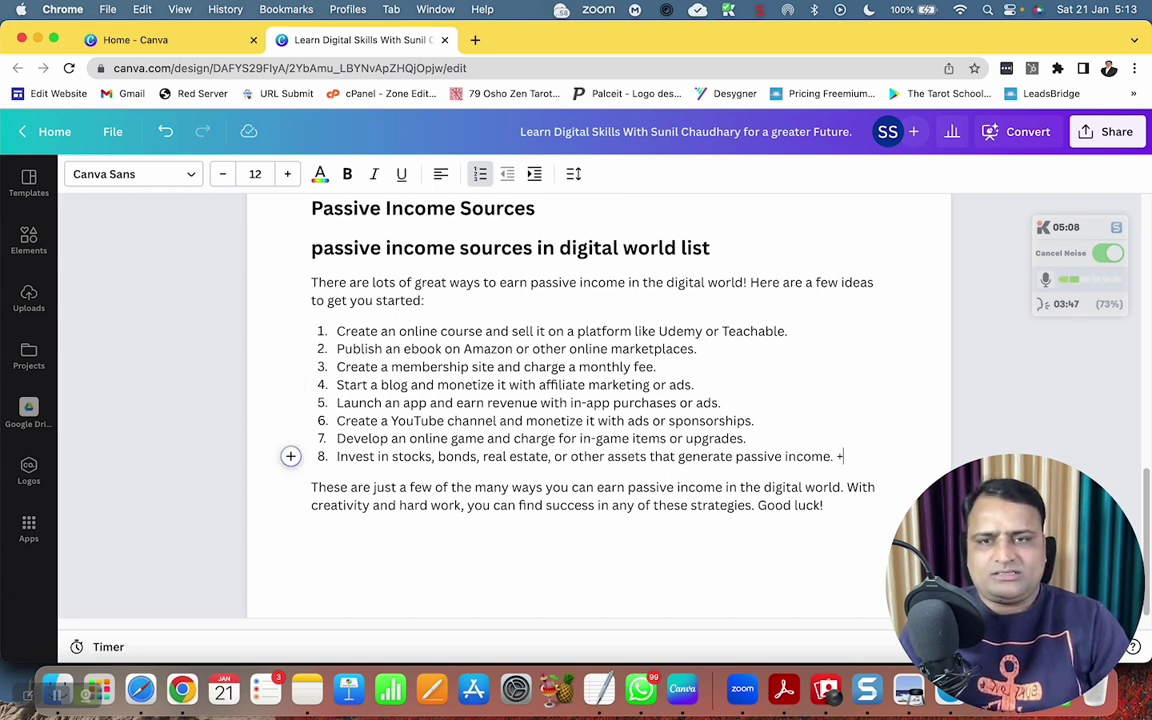
key(Return)
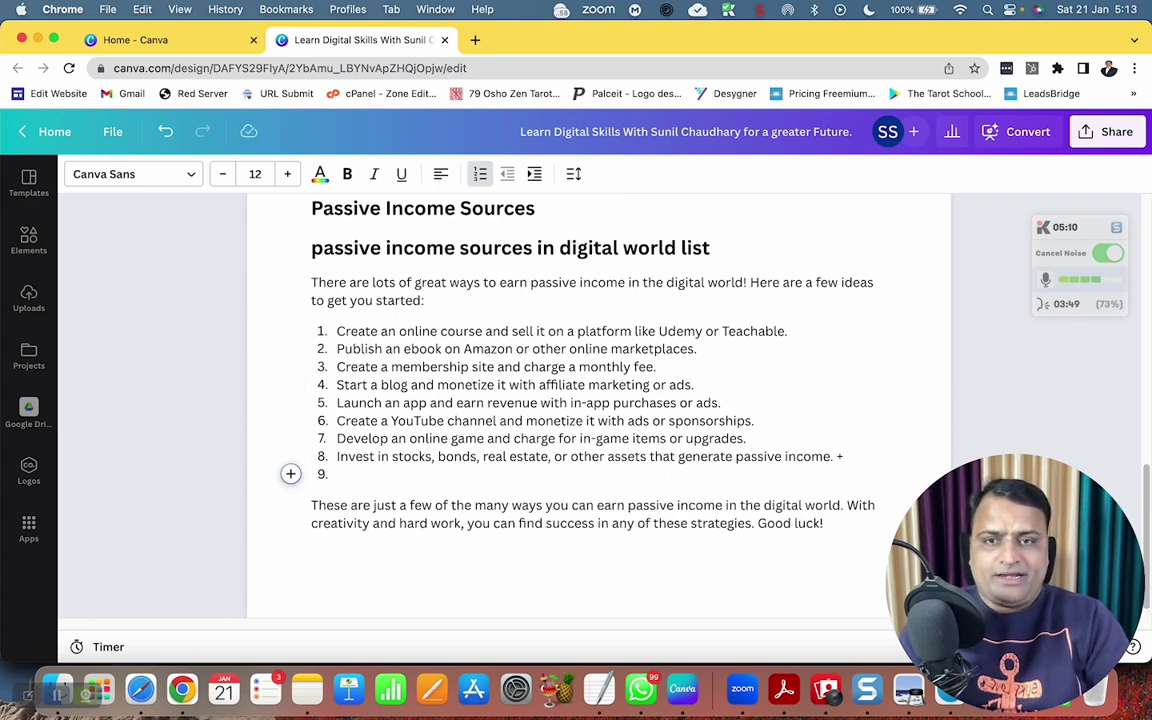
text(Earn Regula)
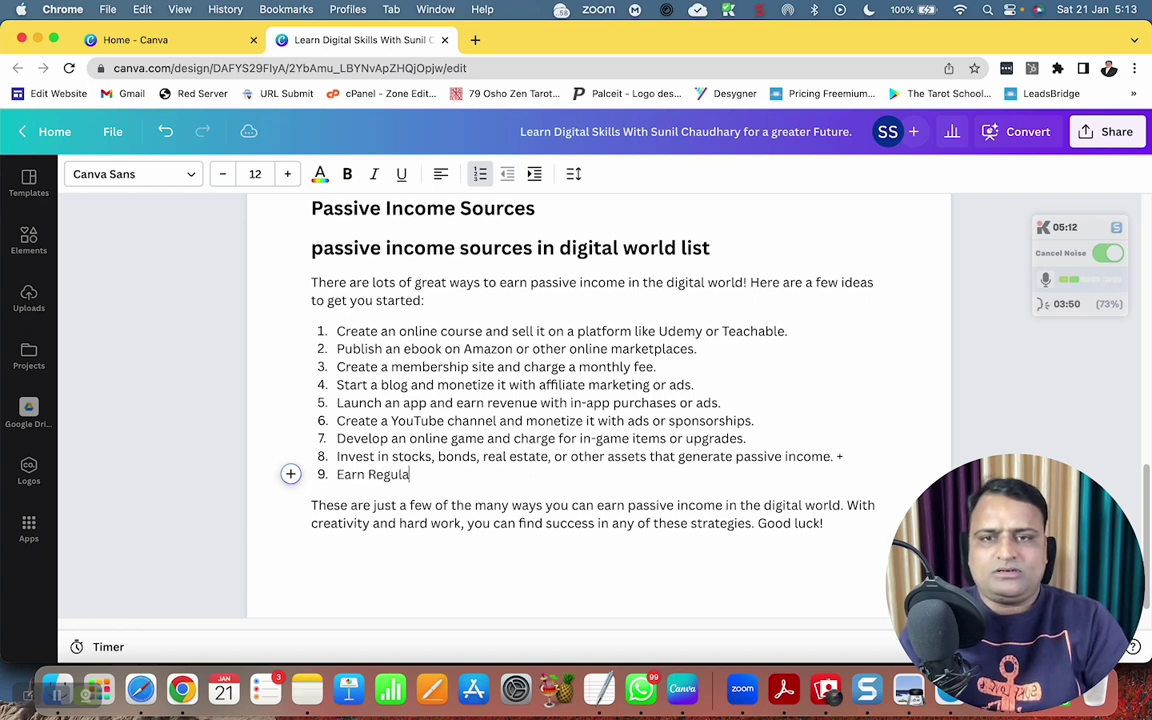
text(r Income From B)
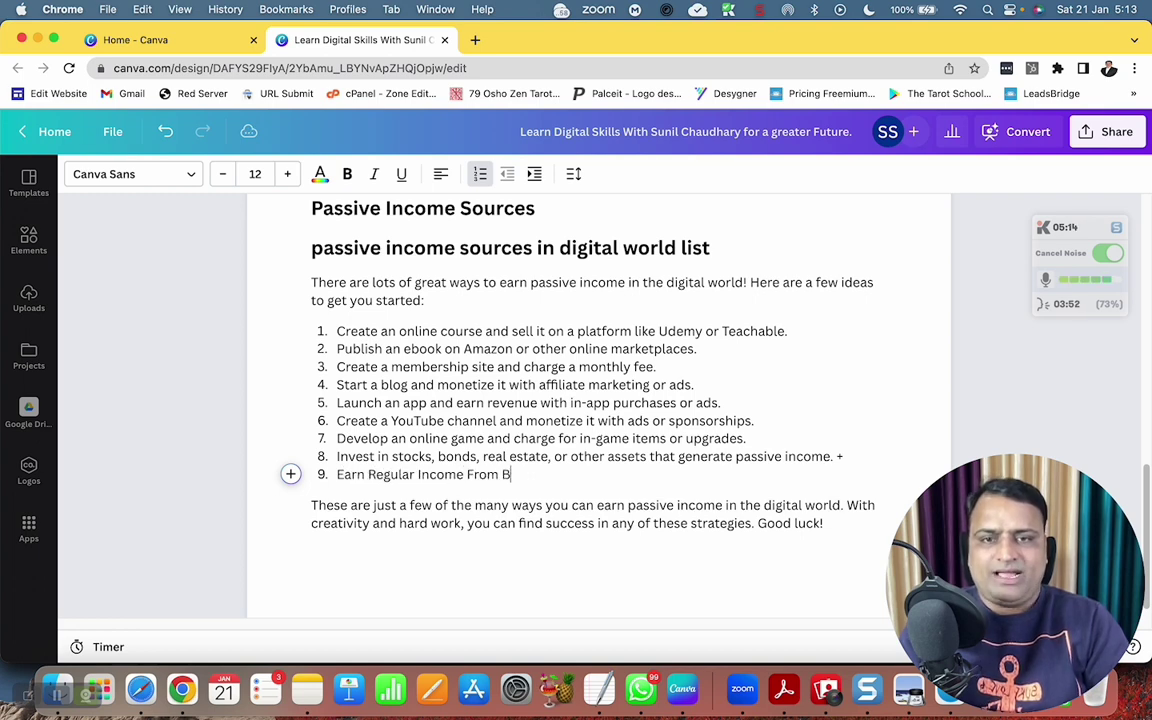
text(acklinks)
key(Return)
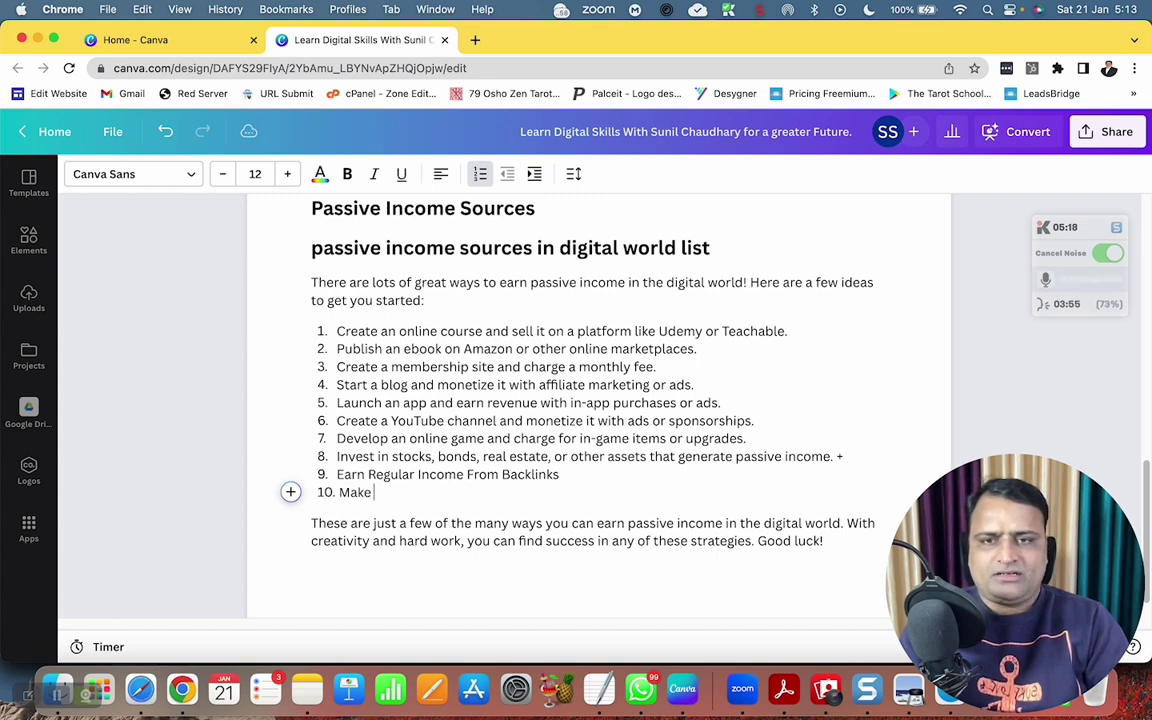
text(Make cool income a)
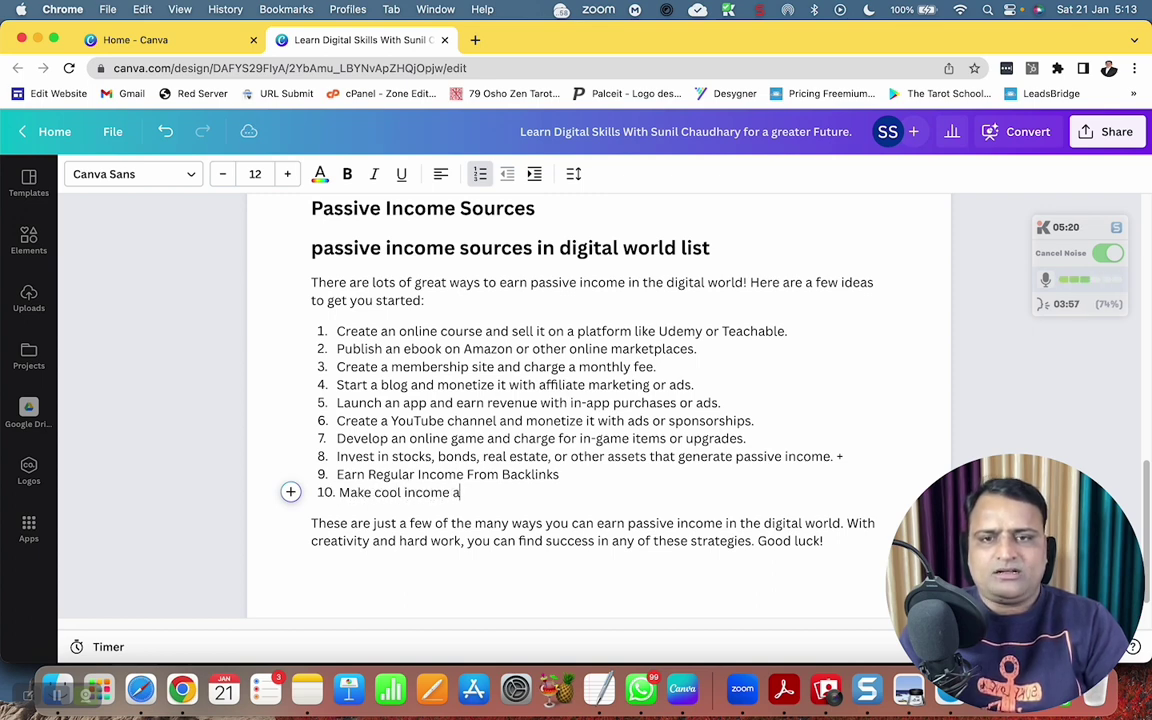
text(nd get free )
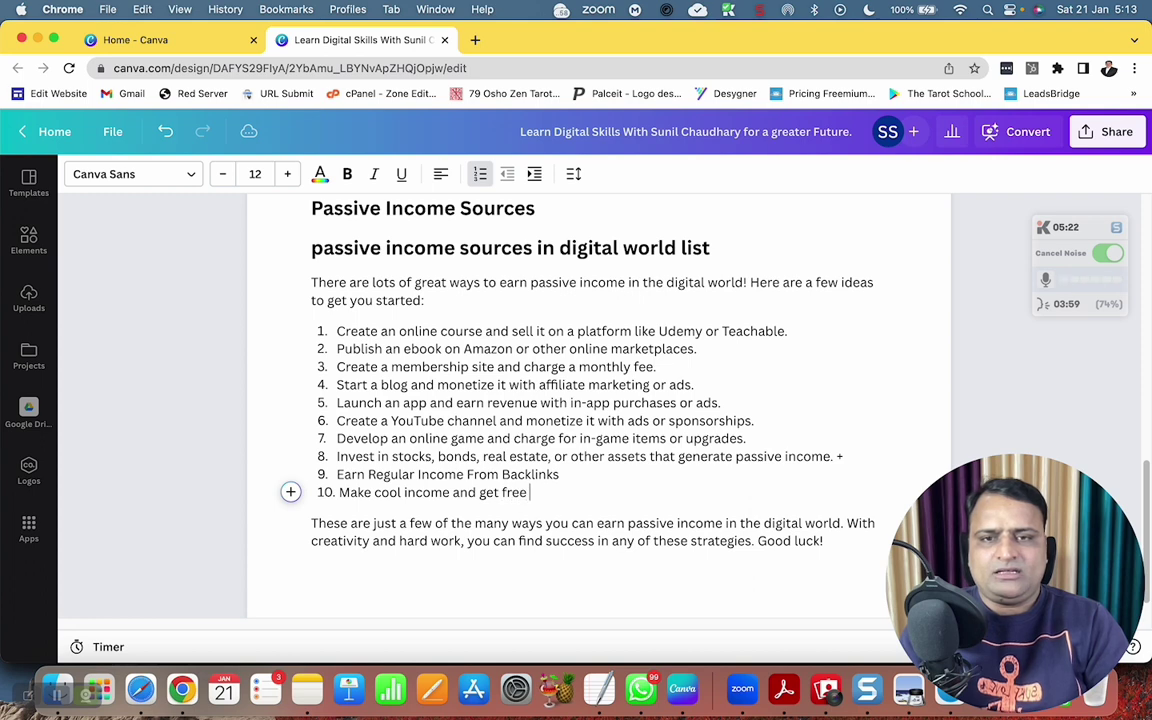
text(productrs)
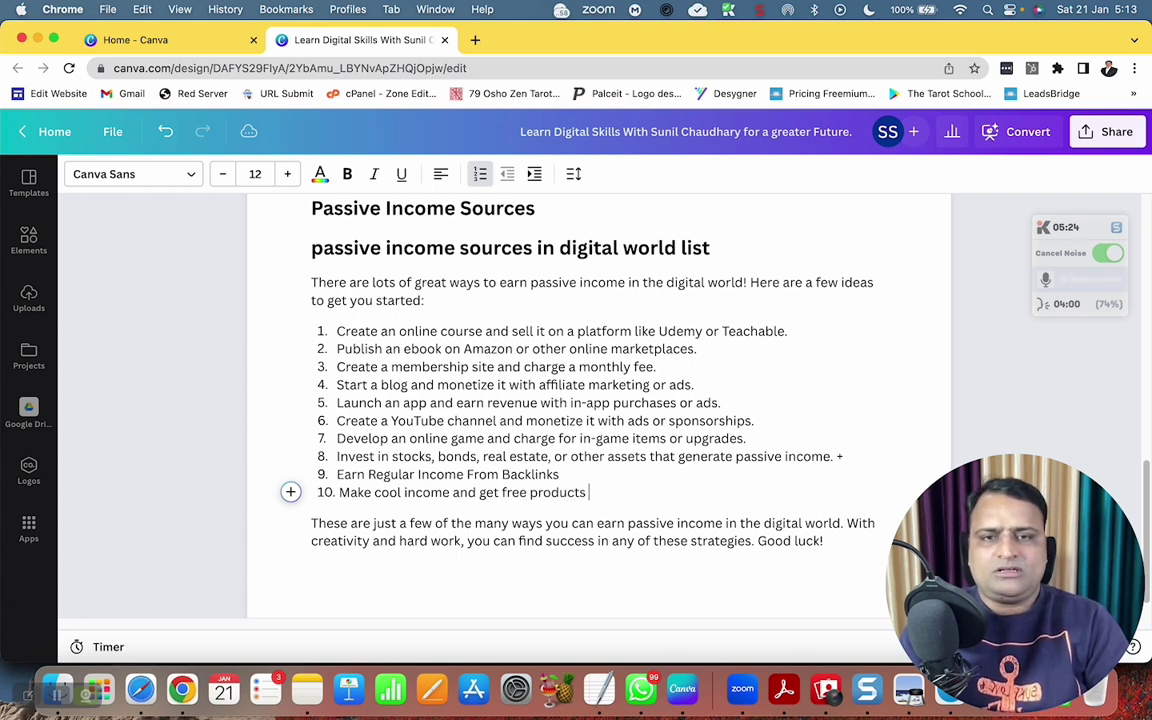
text(from Influenc)
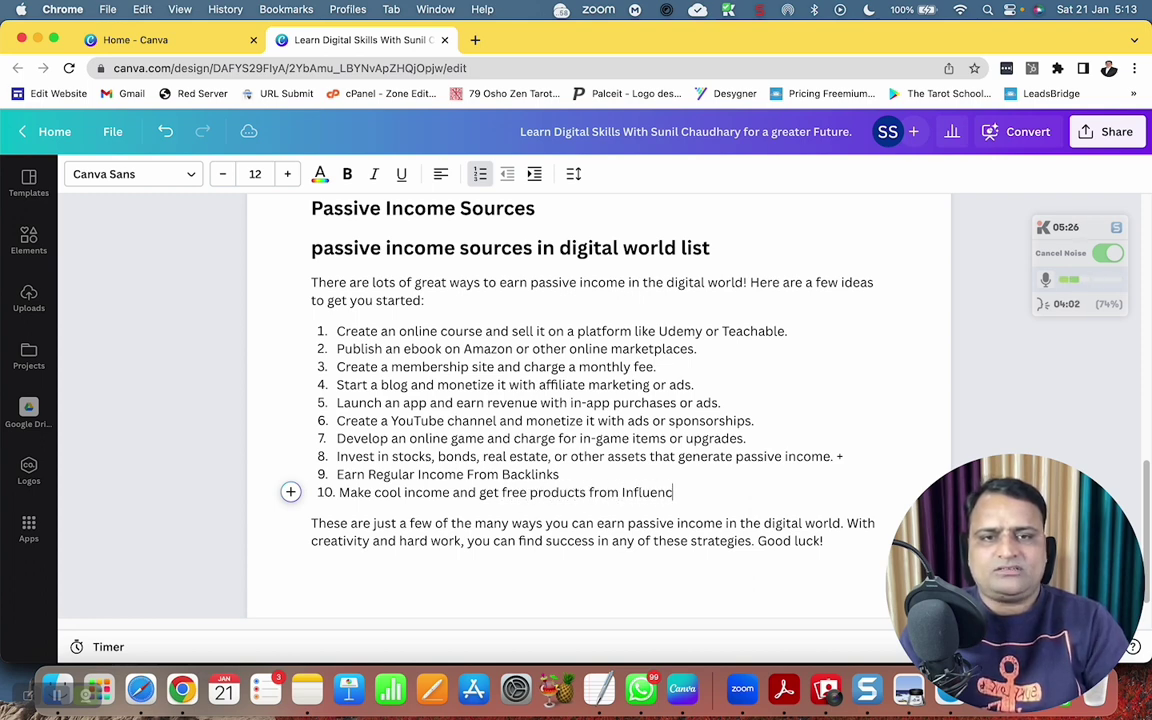
text(er Marketing)
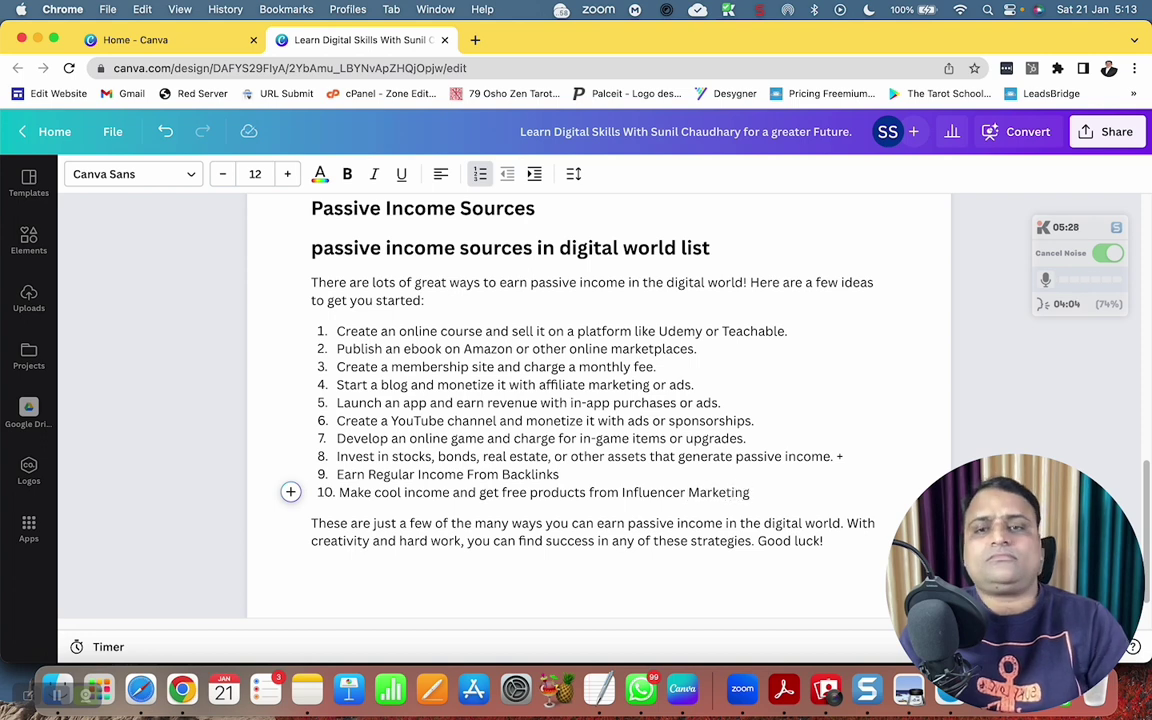
scroll(833, 451, down, 1)
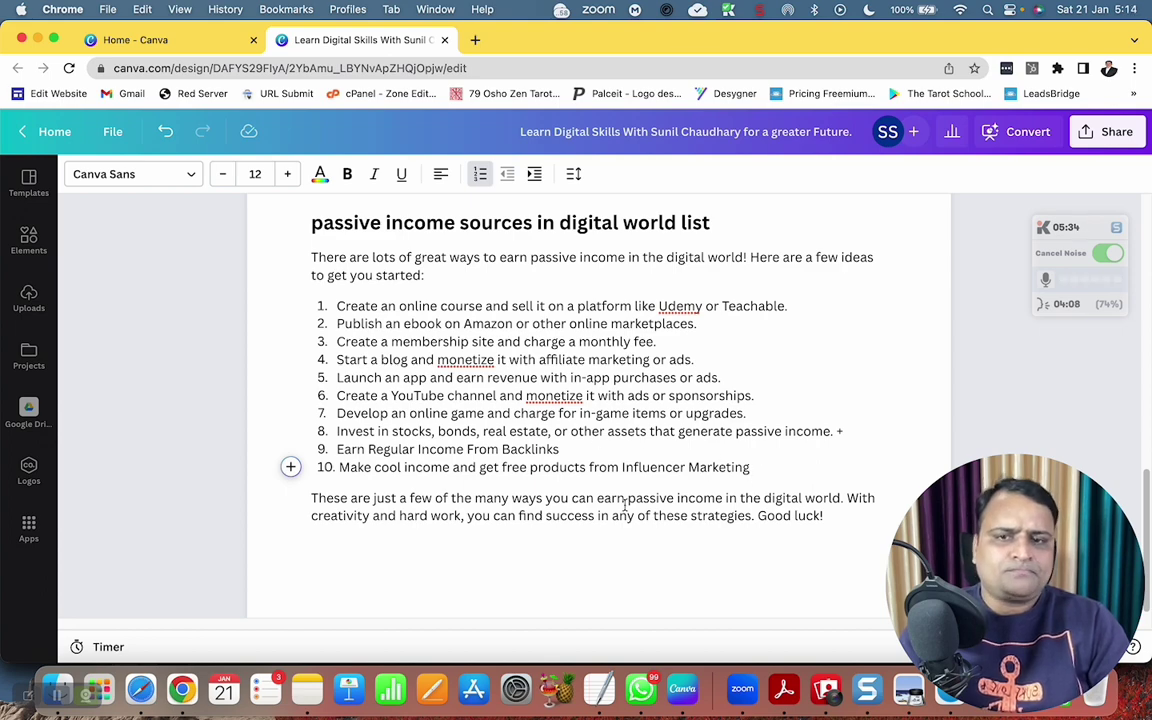
Add the subheading 'Top Reasons to Join My Digital Marketing Course' below the passive income closing text.
scroll(630, 506, up, 10)
scroll(648, 508, down, 9)
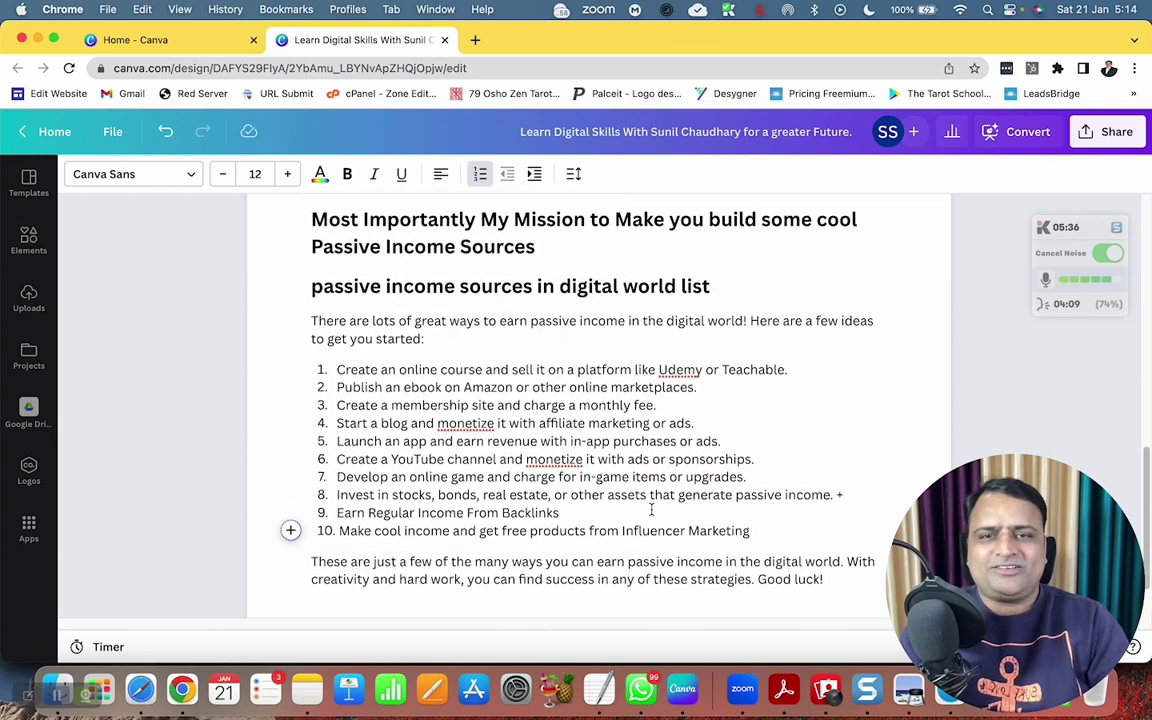
scroll(651, 510, down, 2)
key(Return)
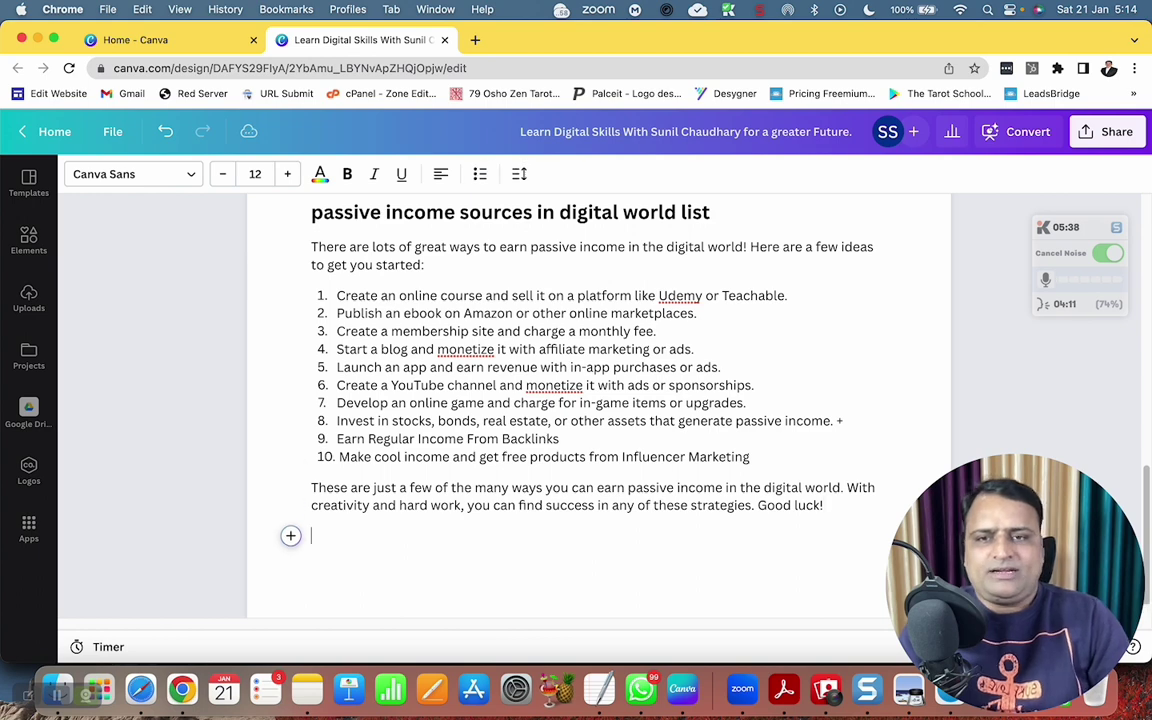
text(To)
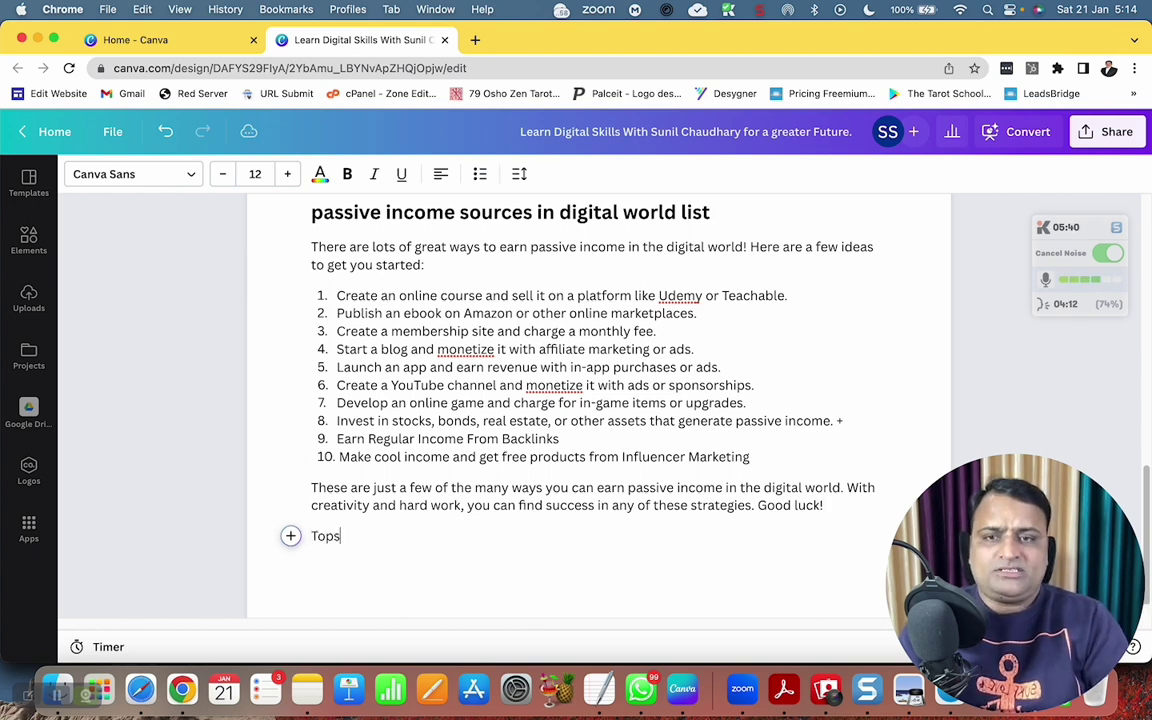
text(ps)
click(290, 536)
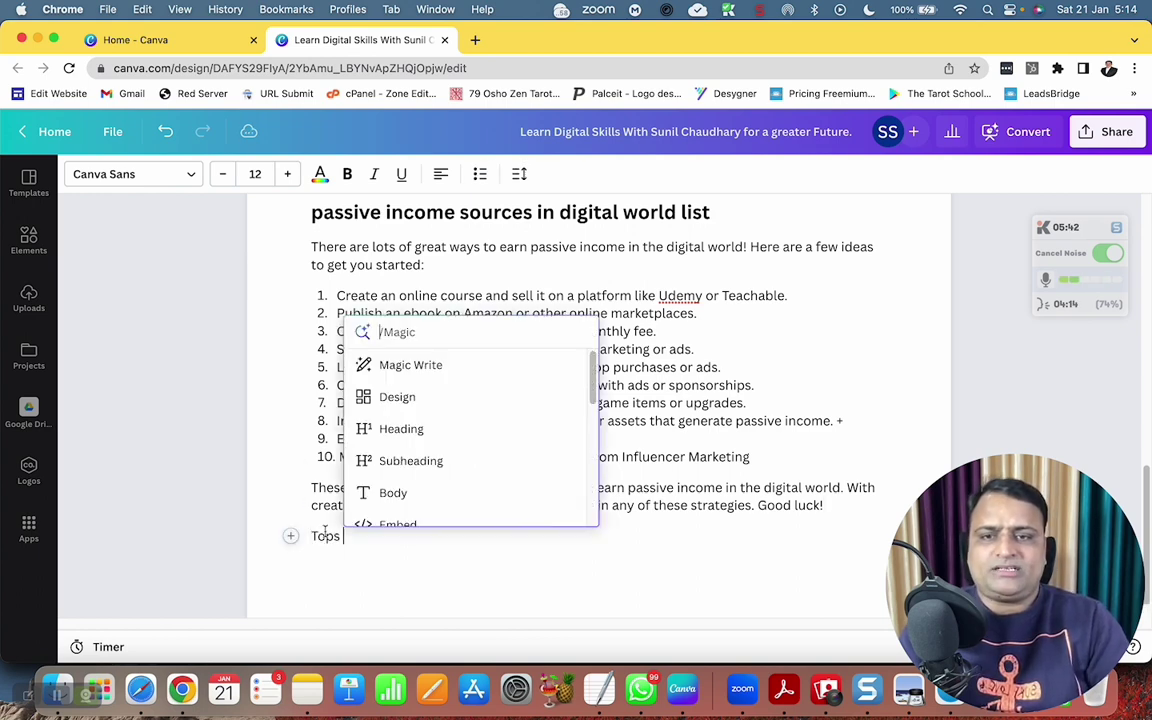
click(393, 465)
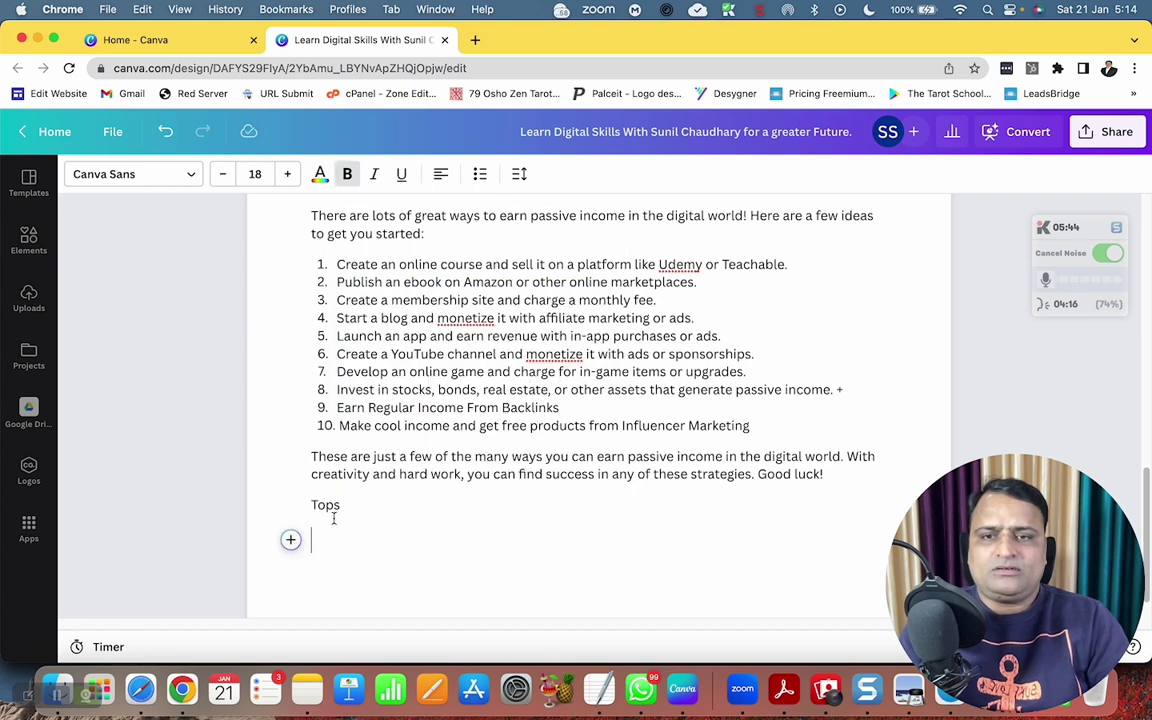
text(Top Reas)
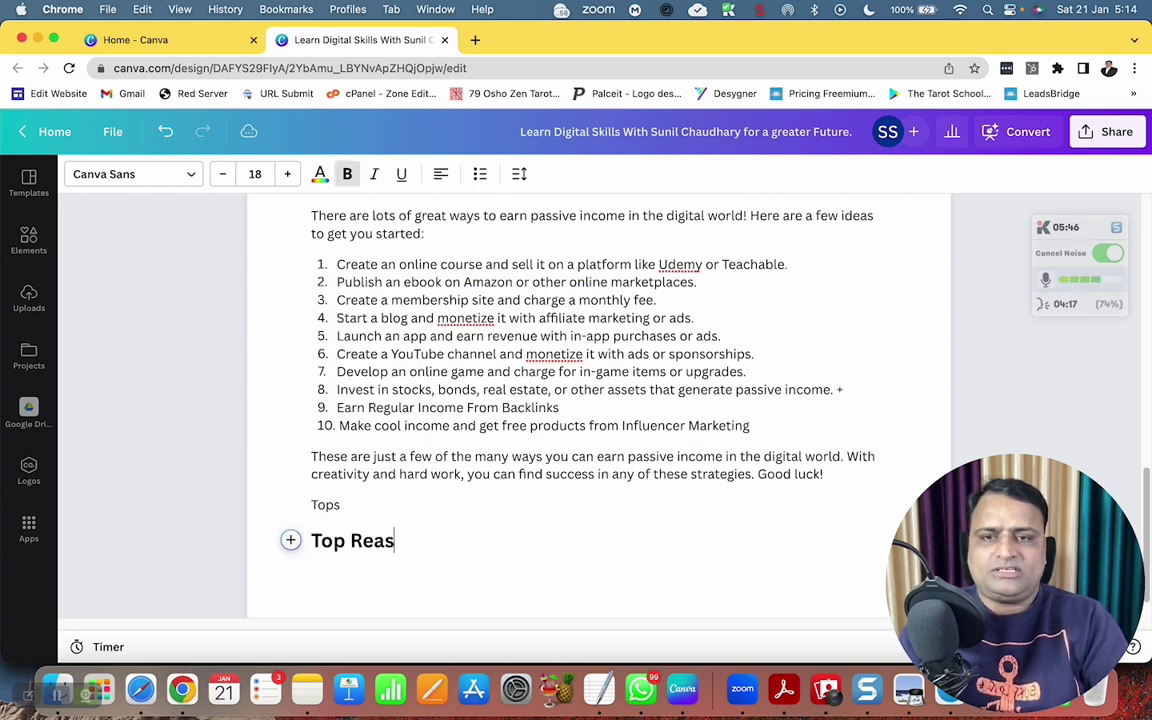
text(ons to Join My )
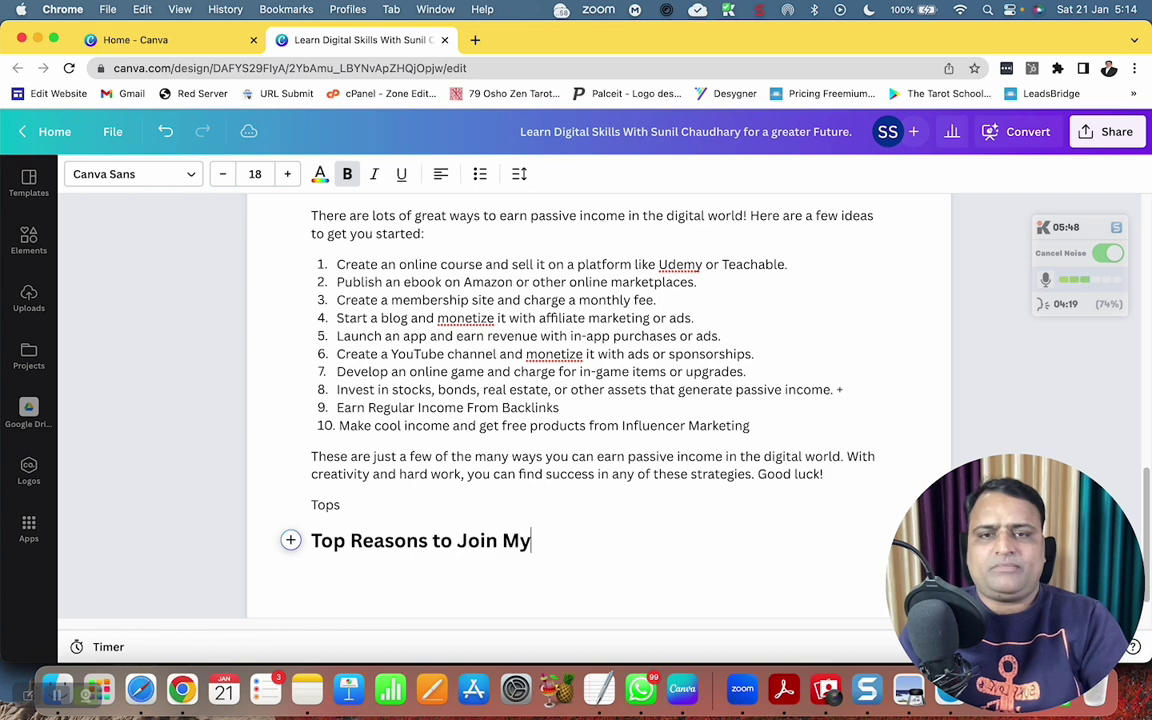
text(Digital Ma)
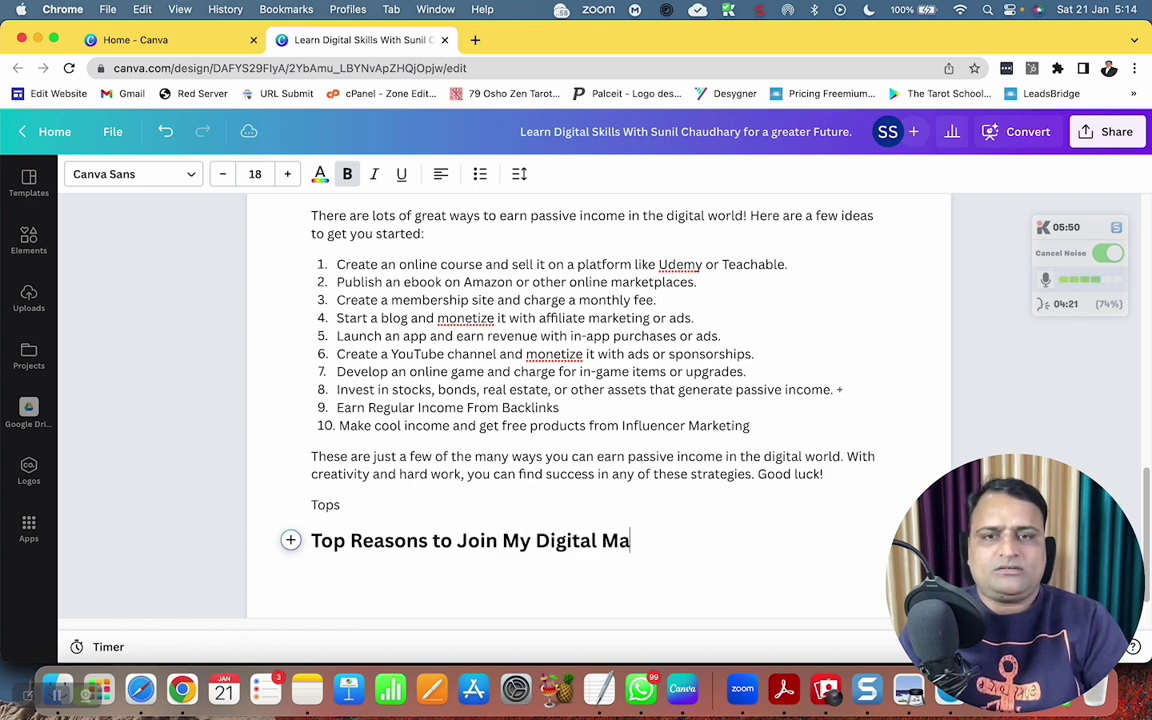
text(rketing Course)
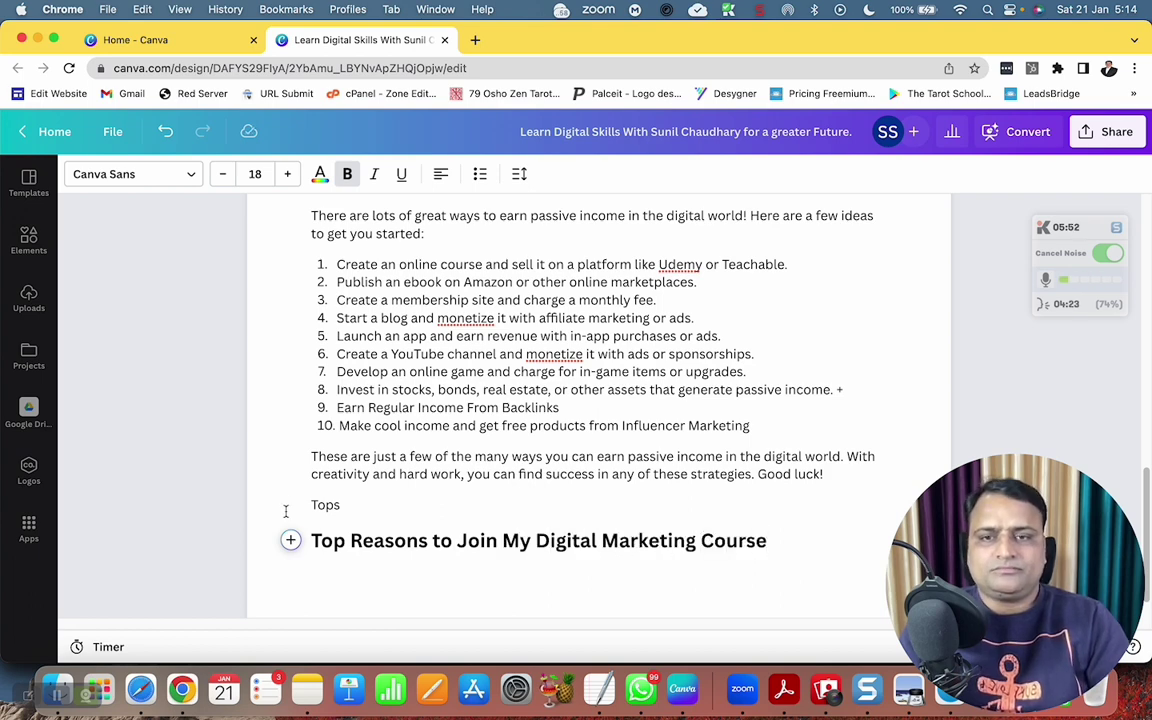
Delete the stray 'Tops' line and start an empty line below the new heading.
double_click(324, 505)
key(BackSpace)
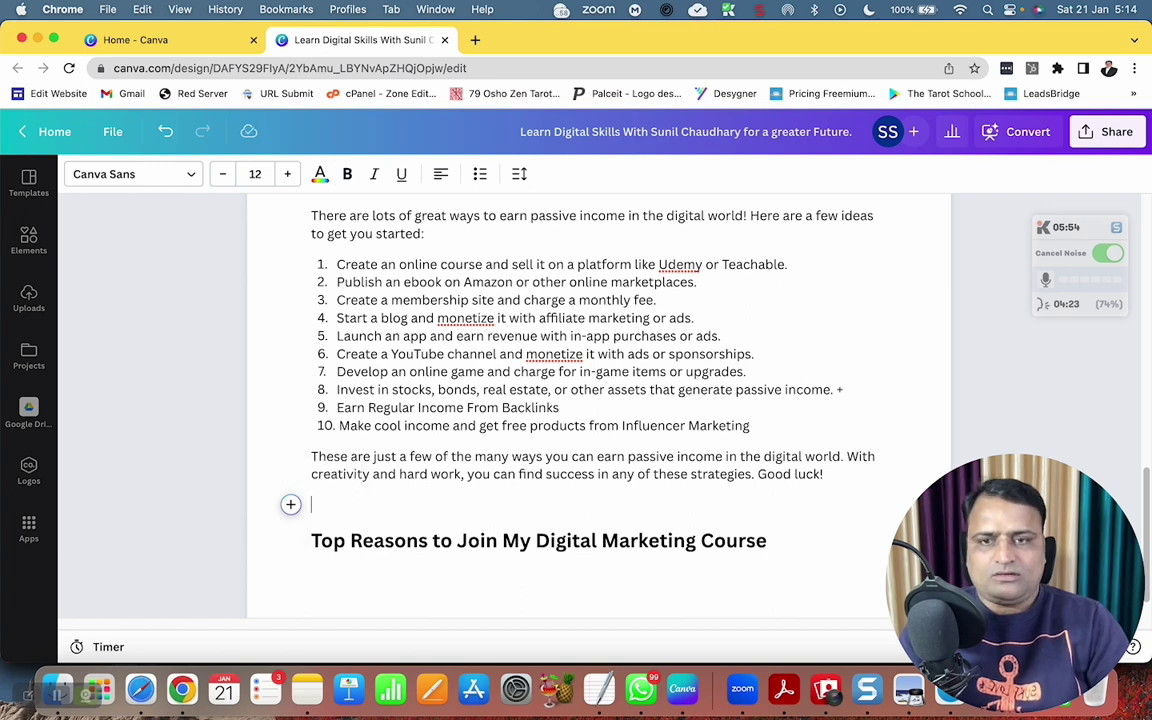
key(BackSpace)
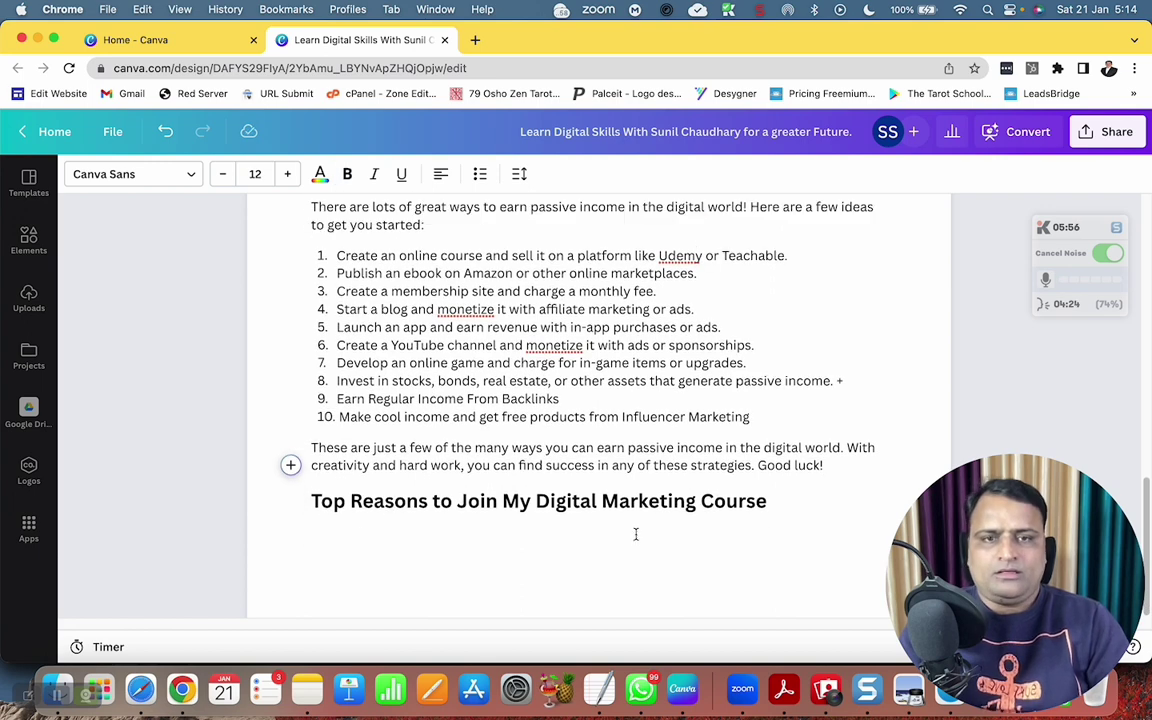
click(789, 504)
key(Return)
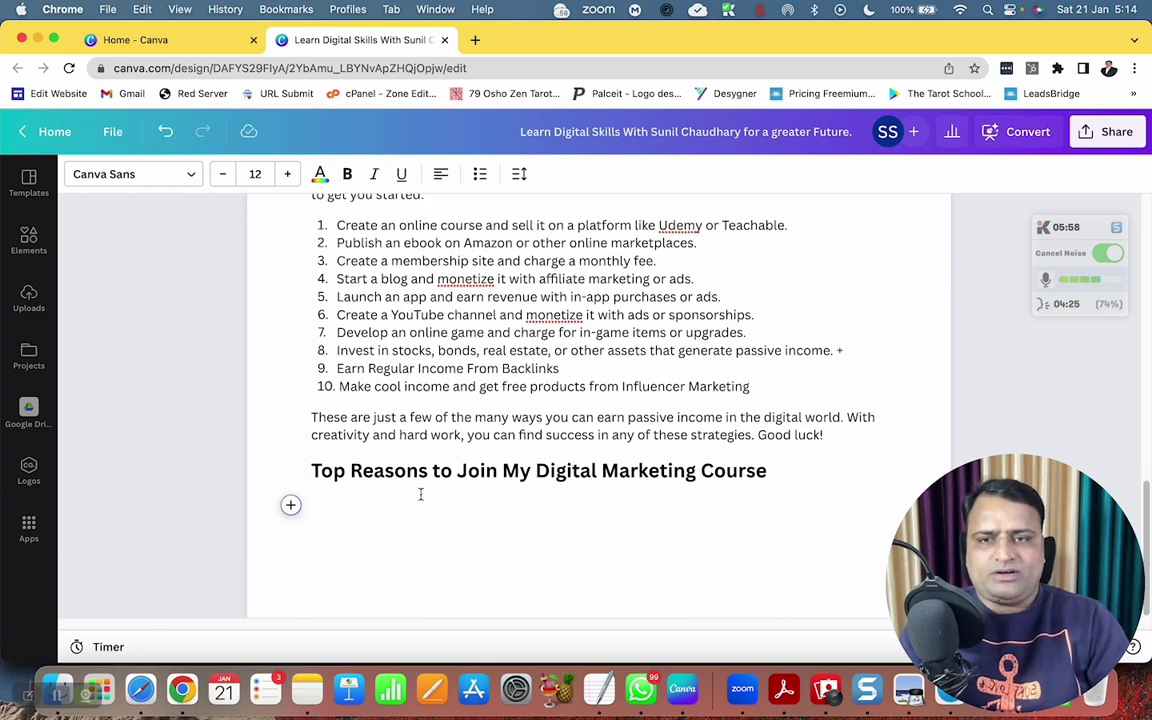
Generate the list with Magic Write using the prompt 'Top 10 Reasons to Join Digital Marketing course'.
click(290, 505)
click(365, 334)
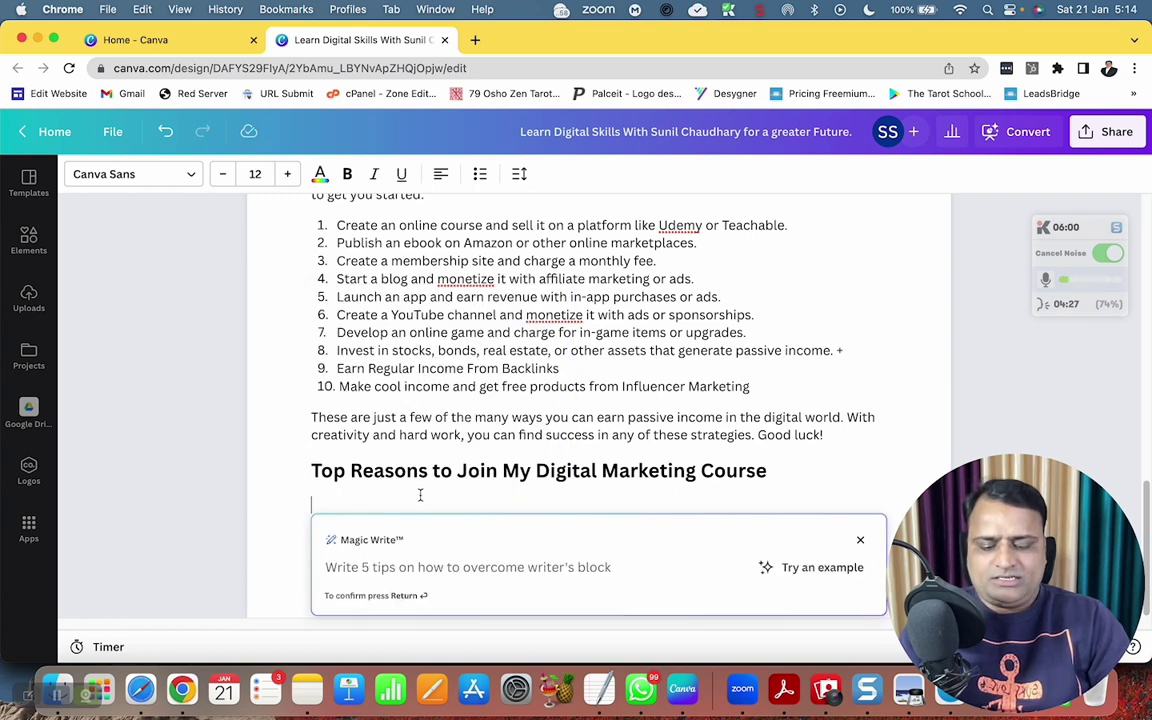
text(Top 10)
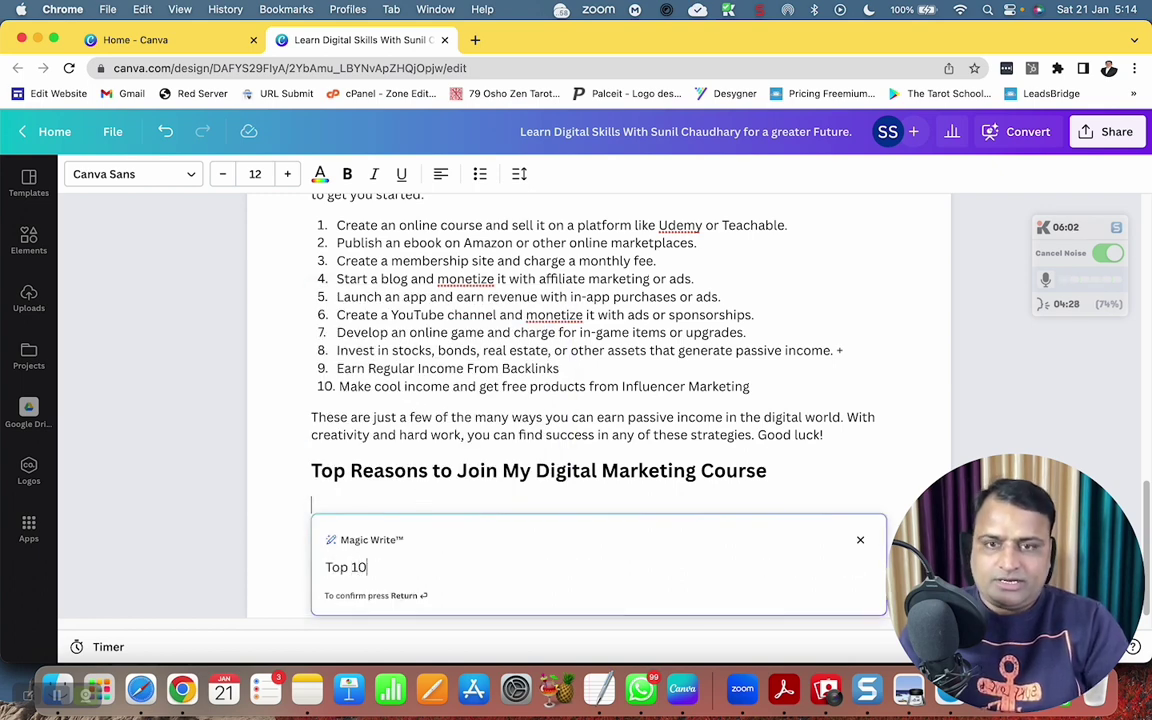
text( Reasons to Jo)
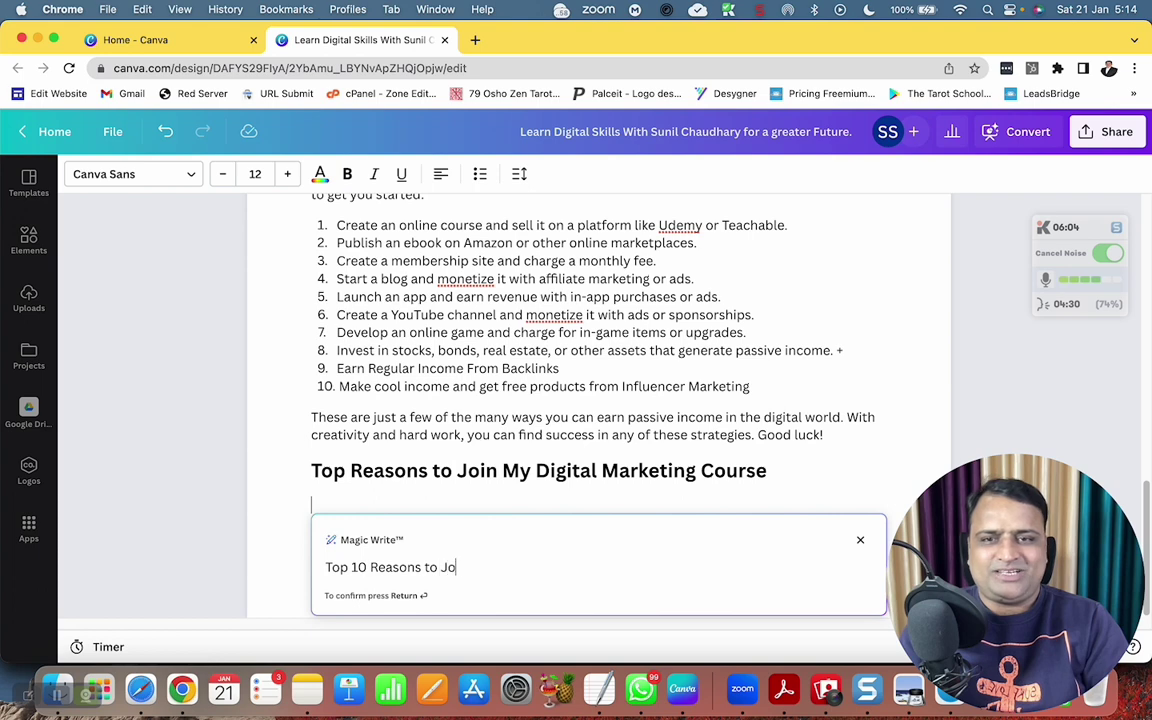
text(in Digital Mar)
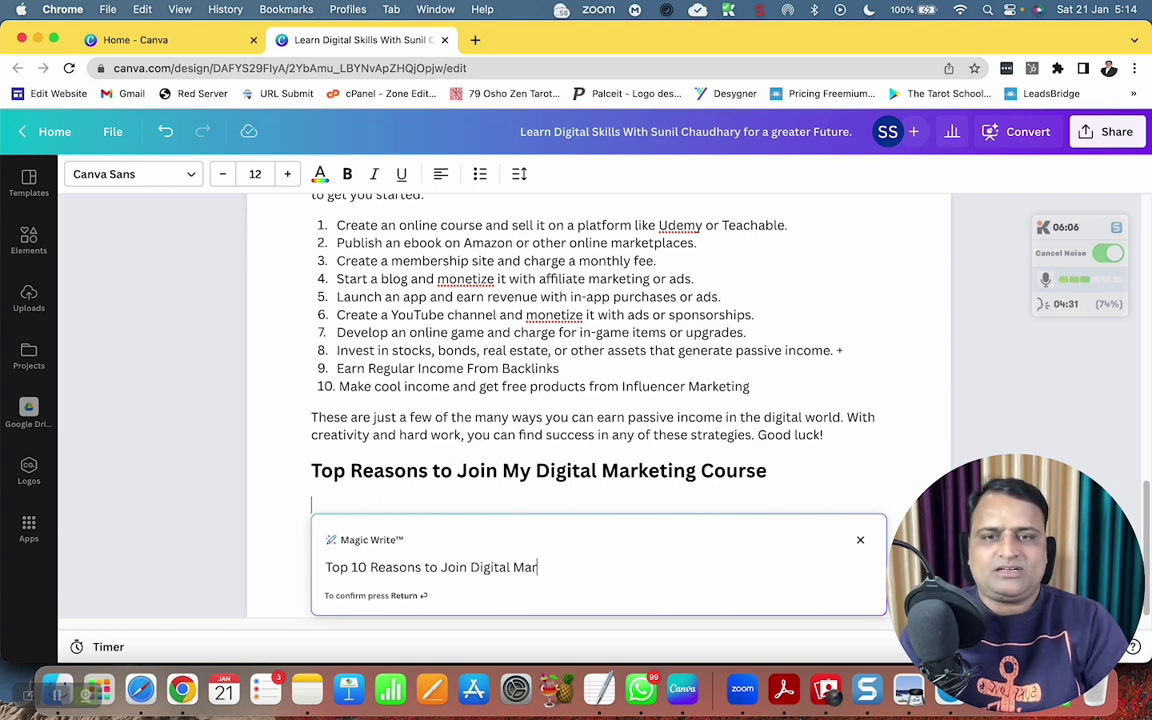
text(keting course)
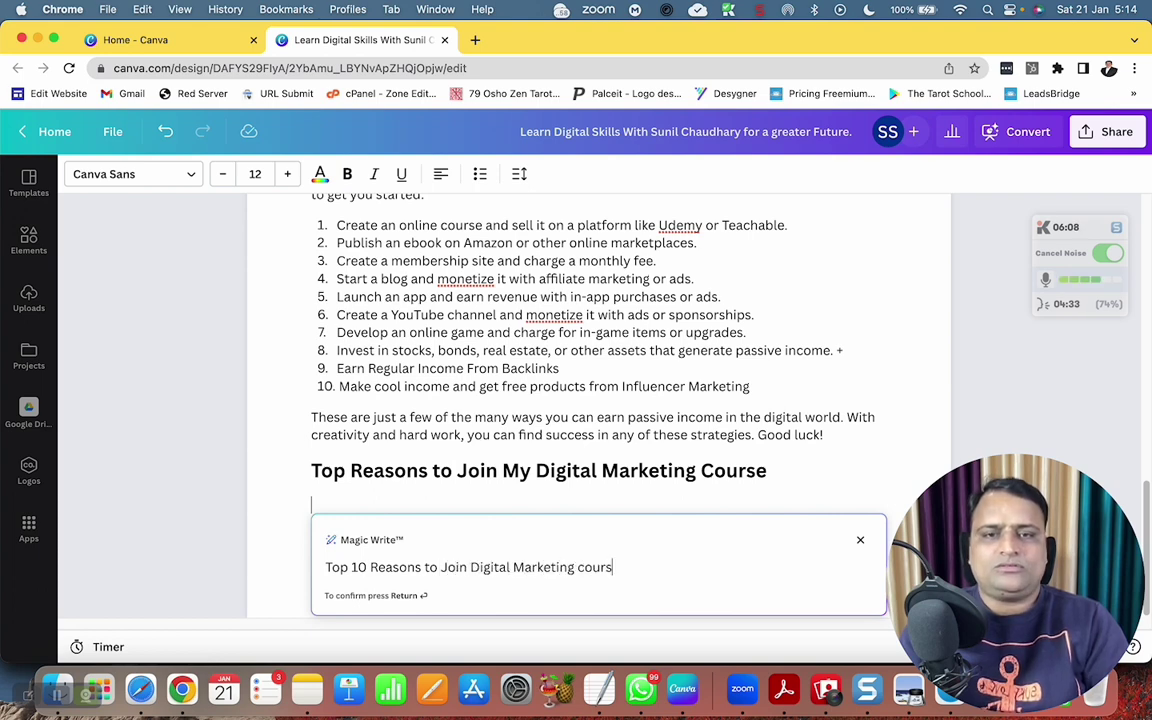
key(Return)
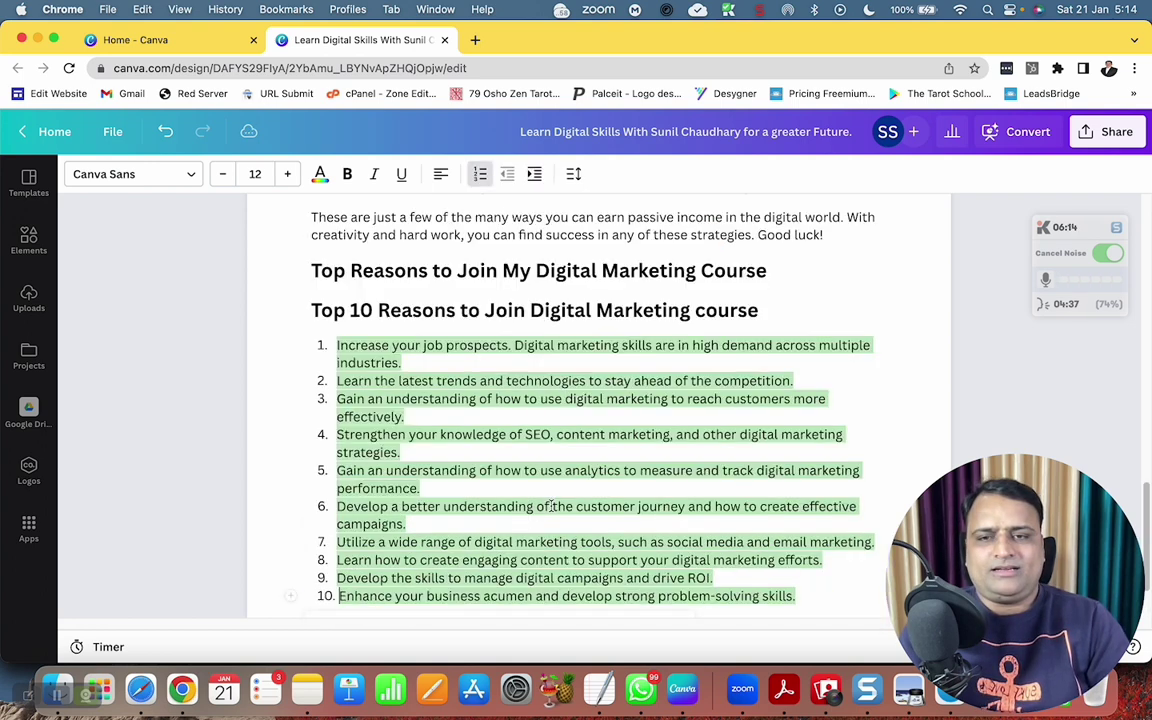
Review the ten generated reasons, then add a new empty item 11 below item 10.
scroll(537, 487, down, 2)
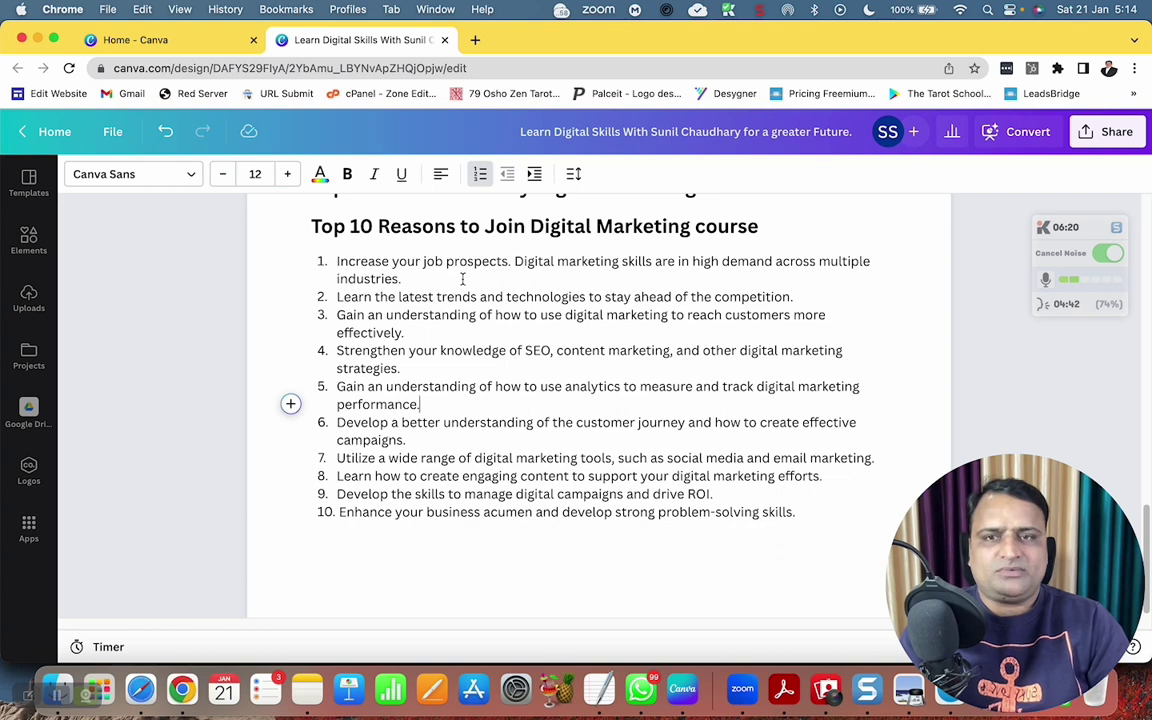
click(510, 296)
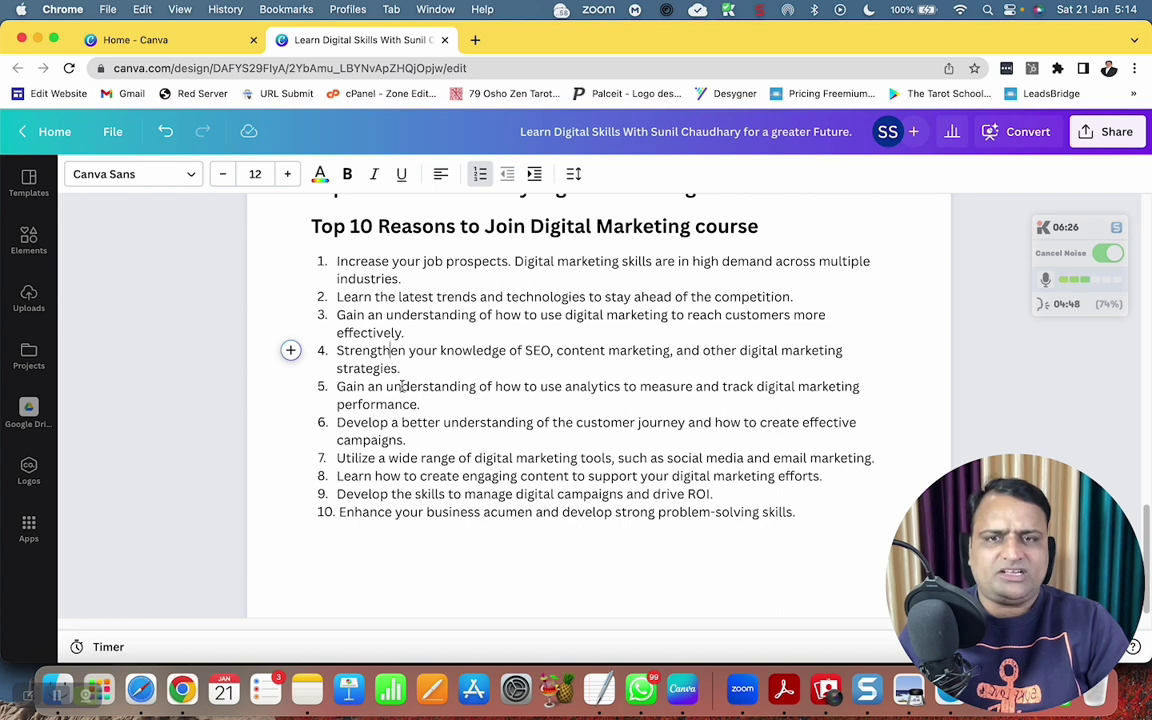
scroll(377, 394, down, 1)
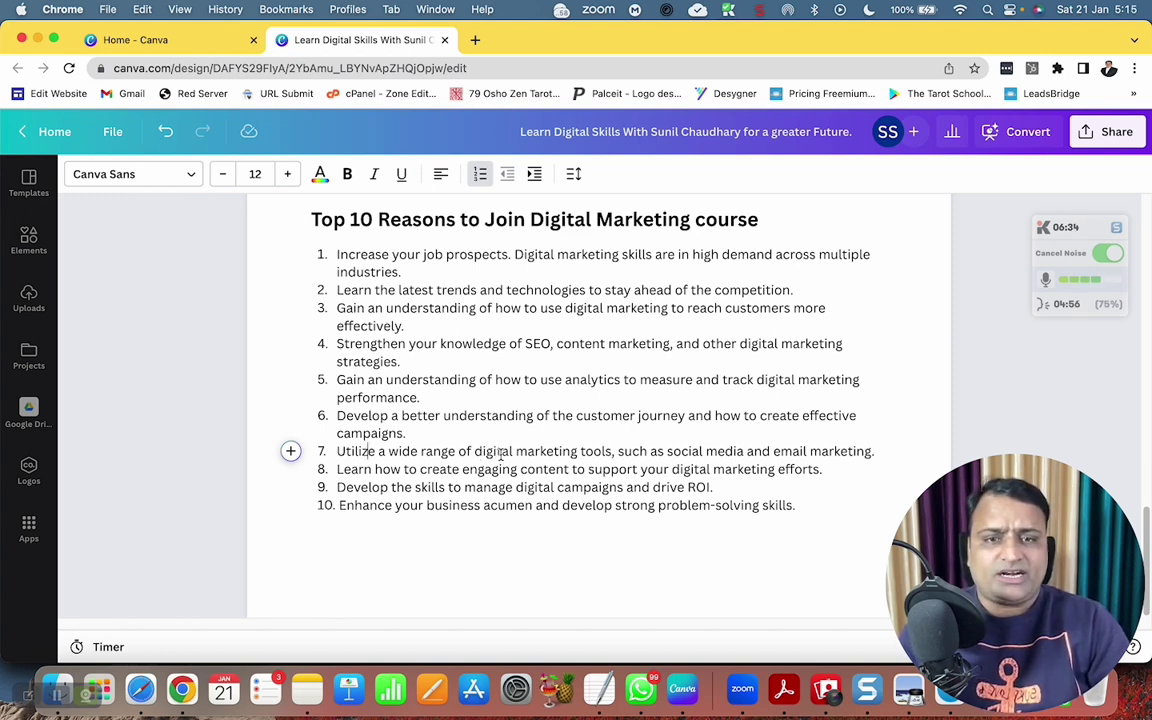
click(805, 507)
key(Return)
key(BackSpace)
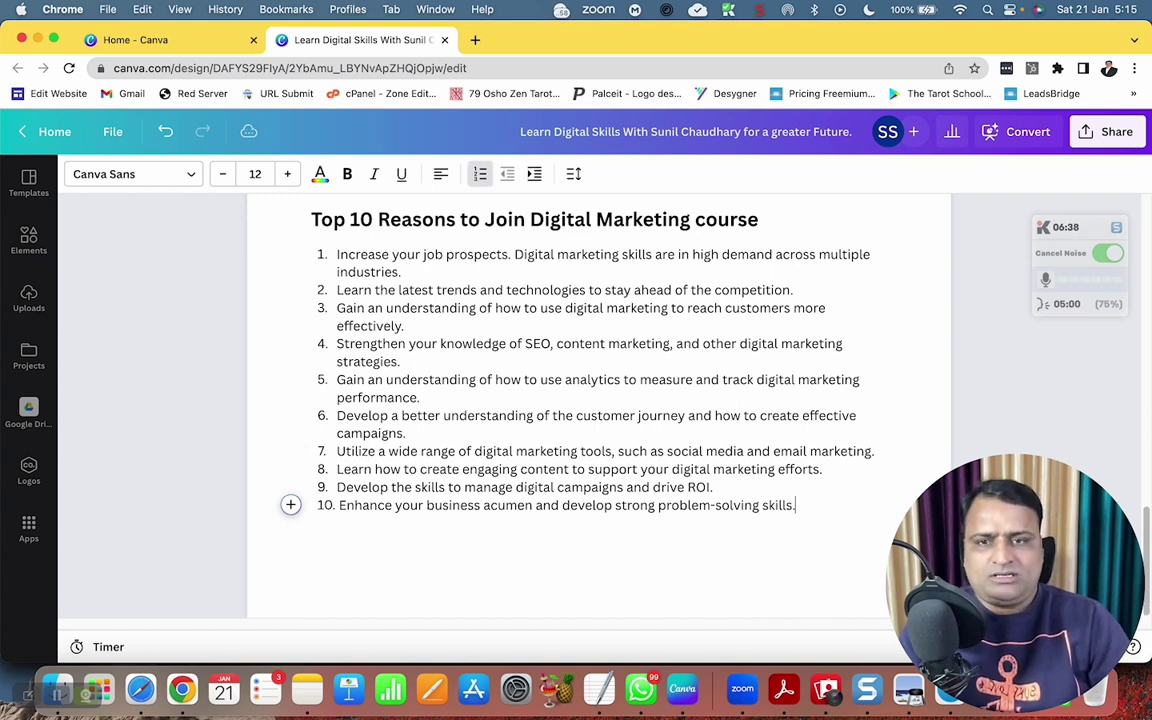
text(\)
key(Return)
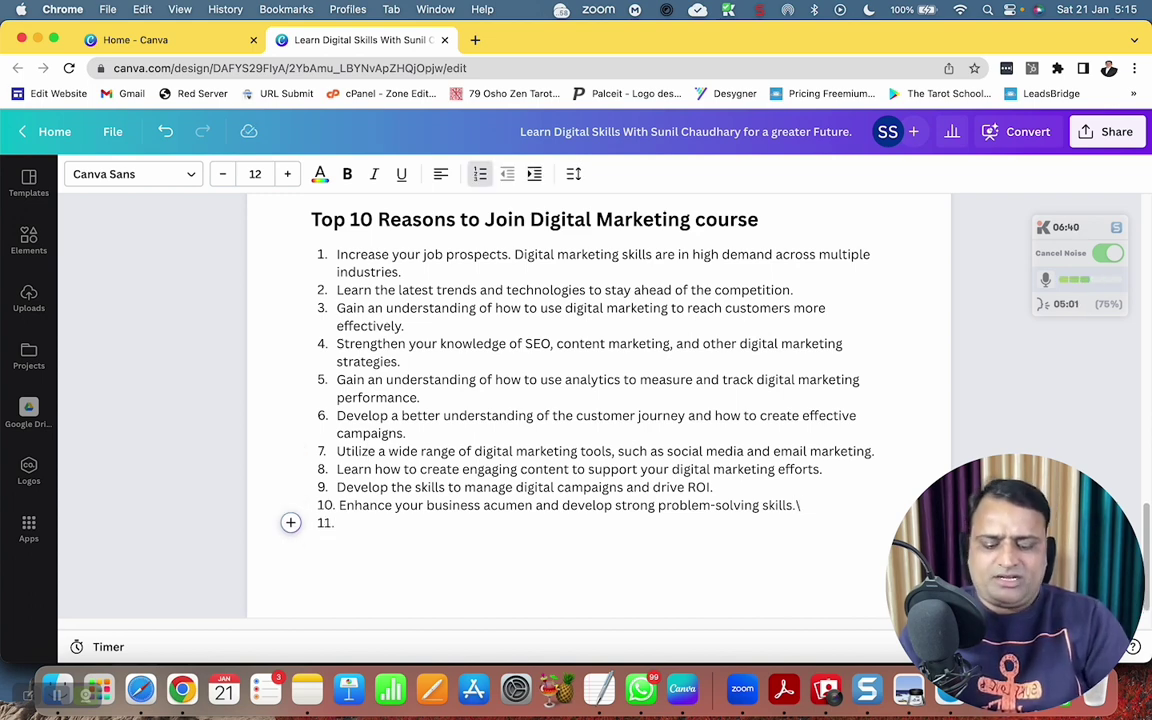
Write item 11 'Most Important is my passionate support and personalized guidance.' and end the numbered list.
text(Most Importan)
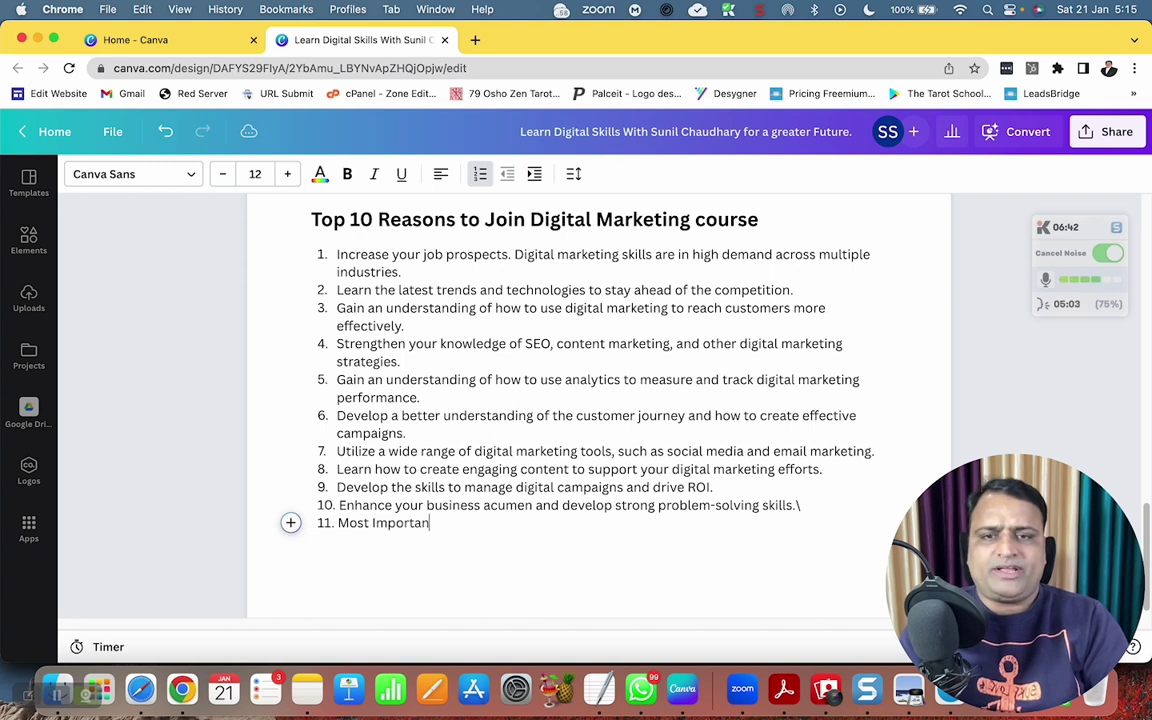
text(t is)
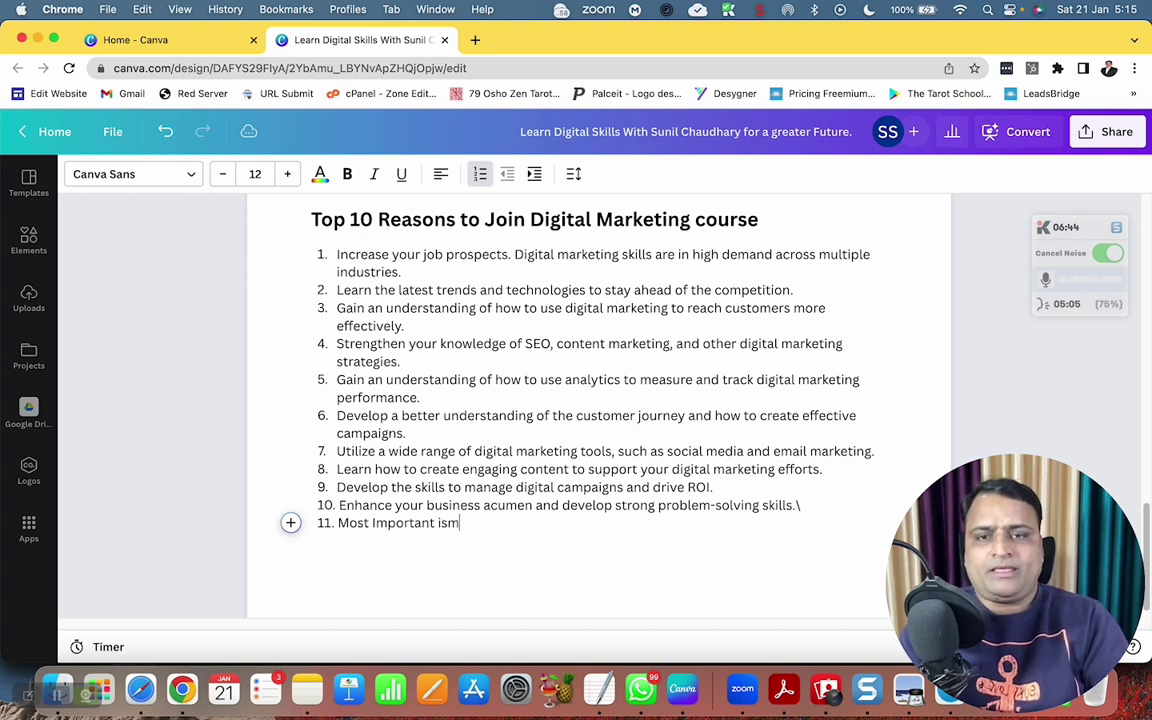
text( my pa)
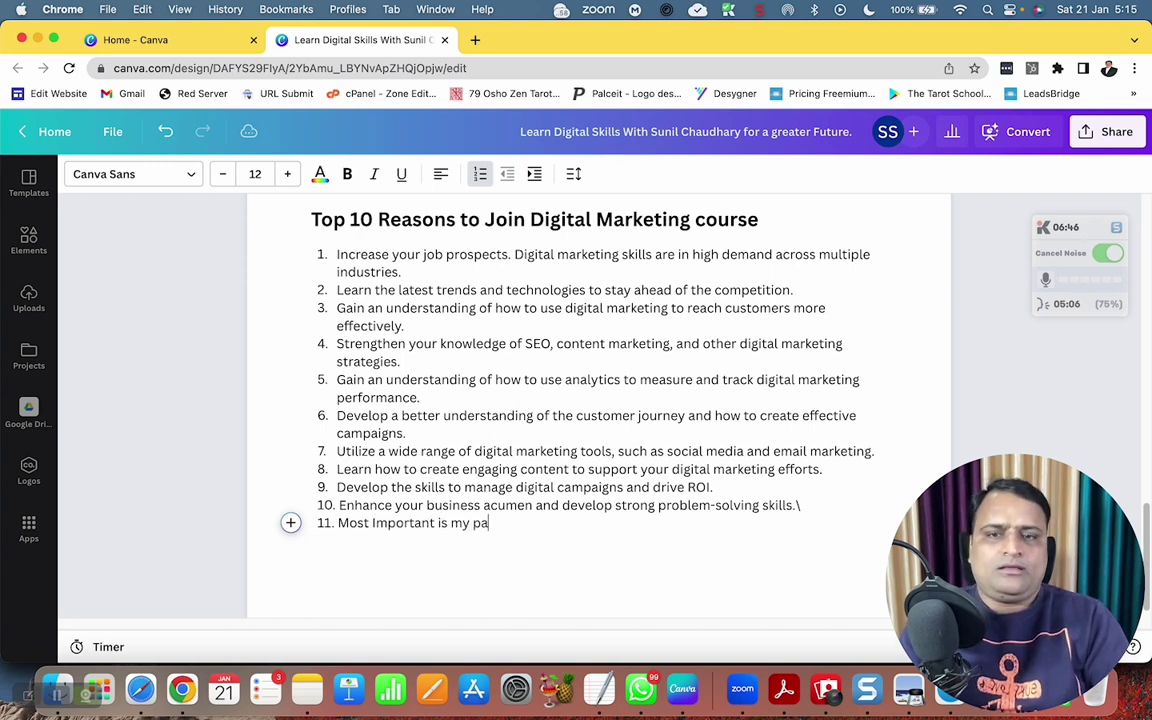
text(ssionate suppor)
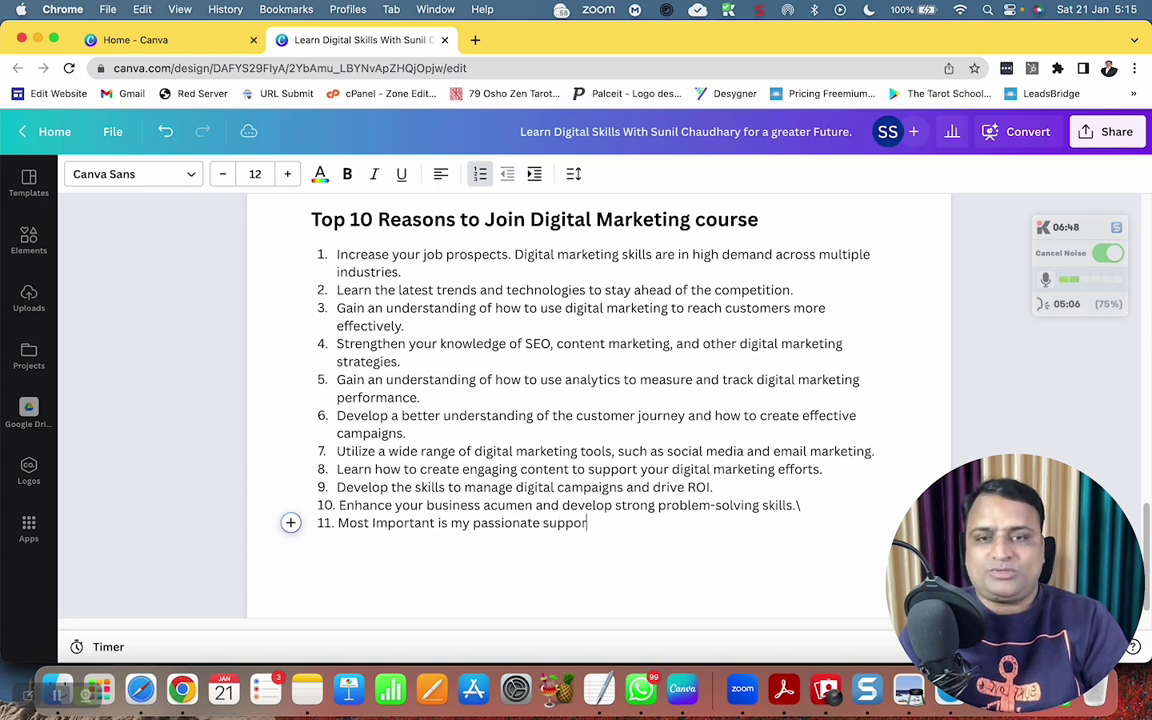
text(t and o)
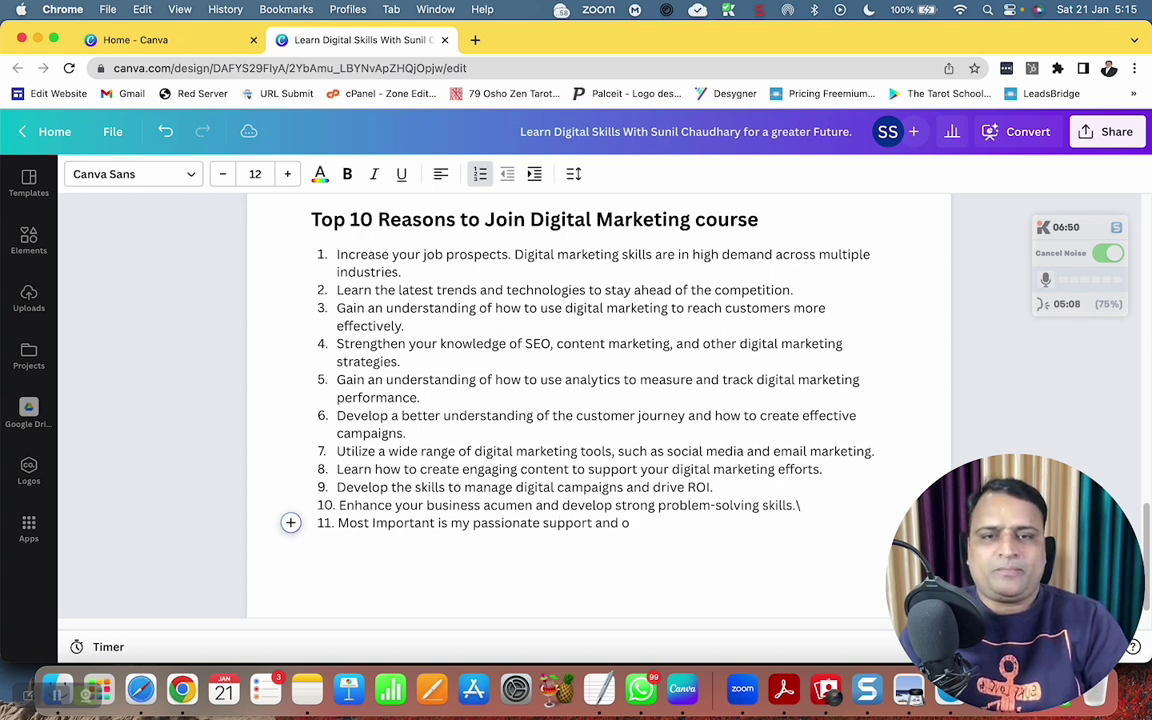
text(erpersonalized gui)
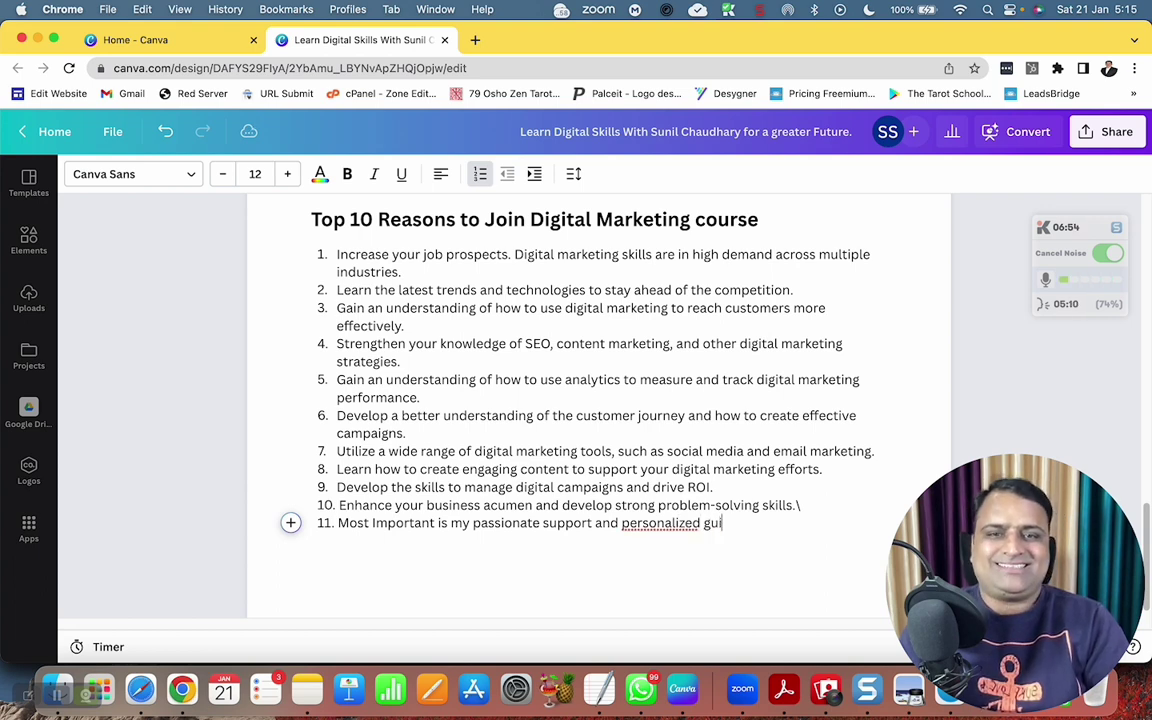
key(Return)
key(Return)
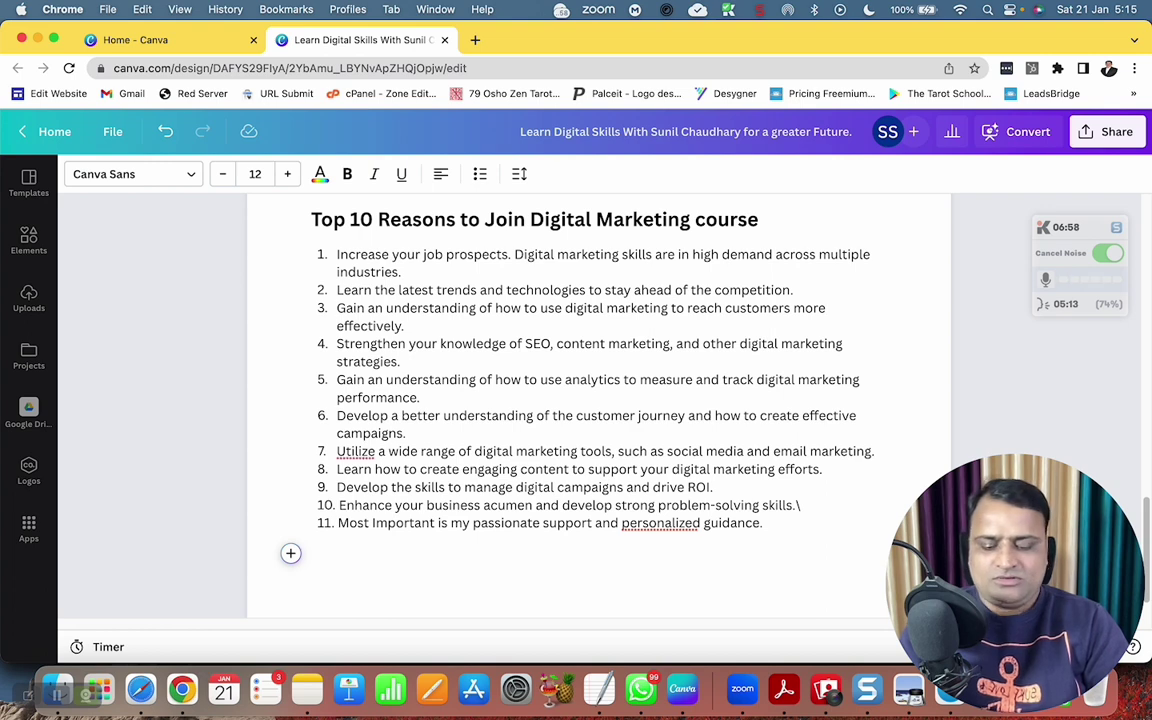
click(290, 555)
Add the closing heading 'So, what are you waiting for? Join the Course at amazing price.' and begin an 'All the best!' line.
click(365, 445)
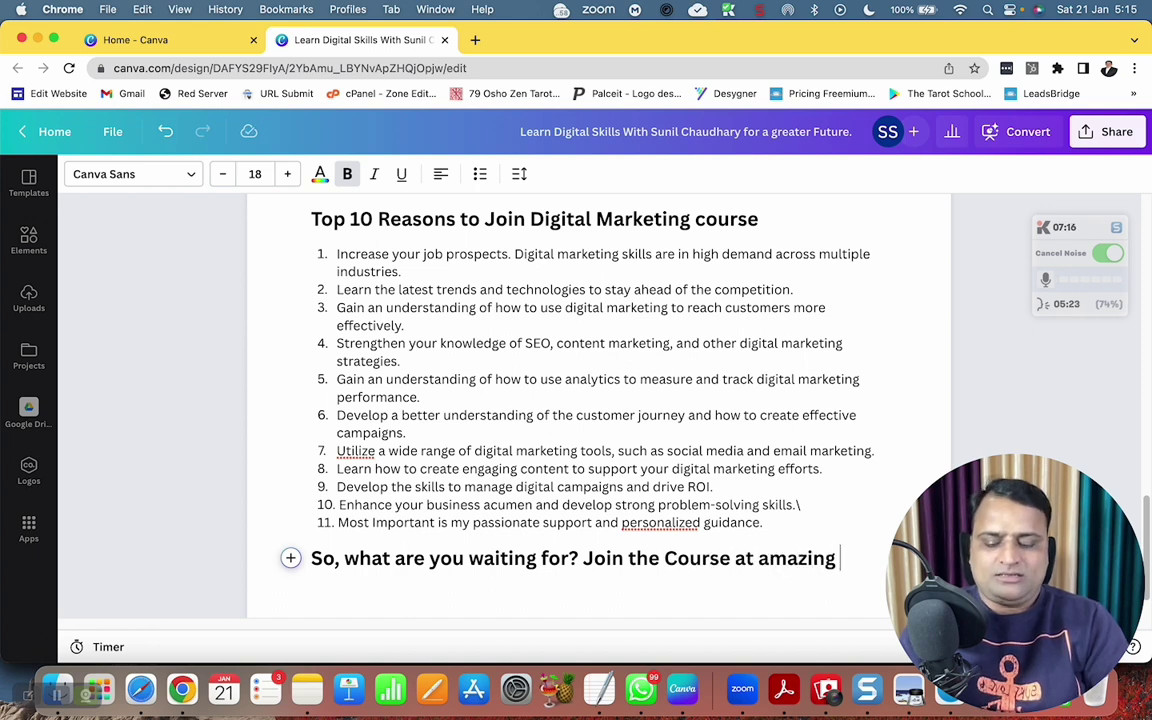
text(ce.)
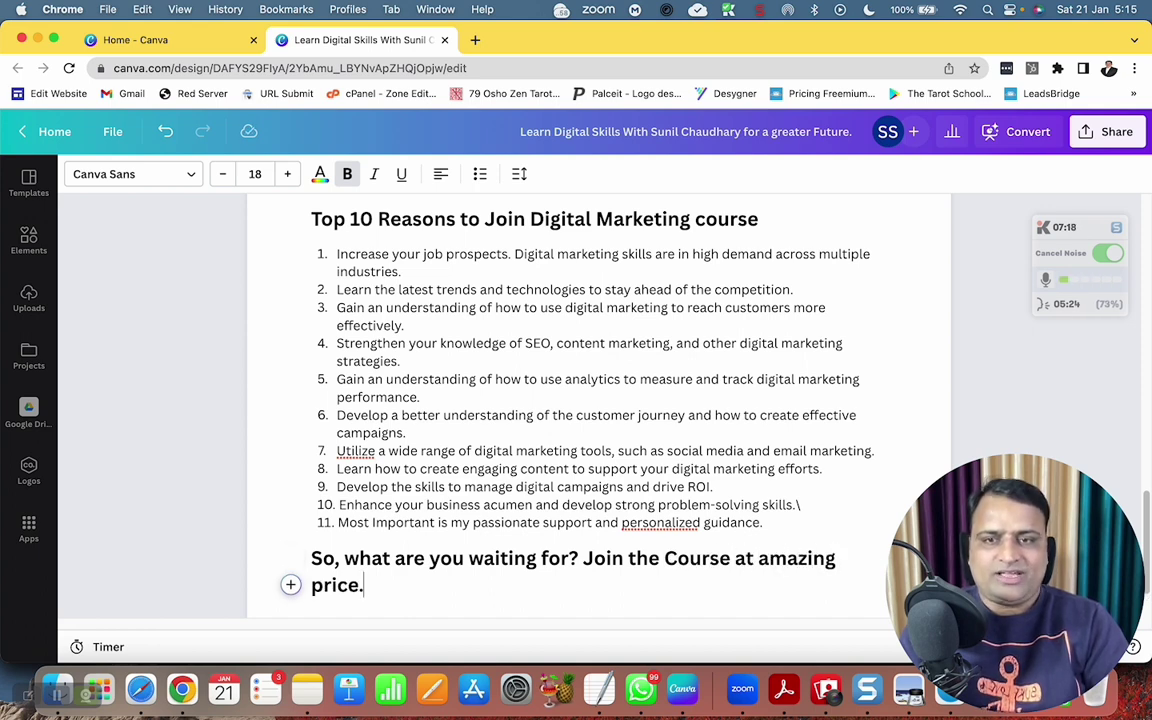
key(Return)
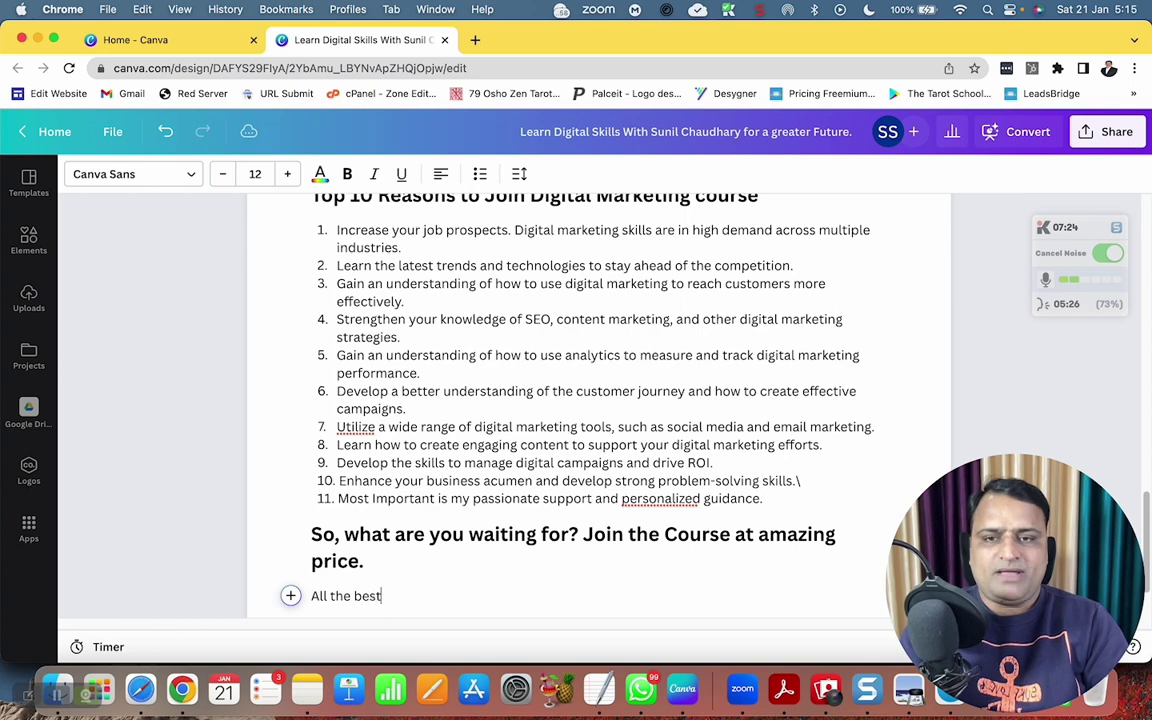
scroll(671, 486, up, 20)
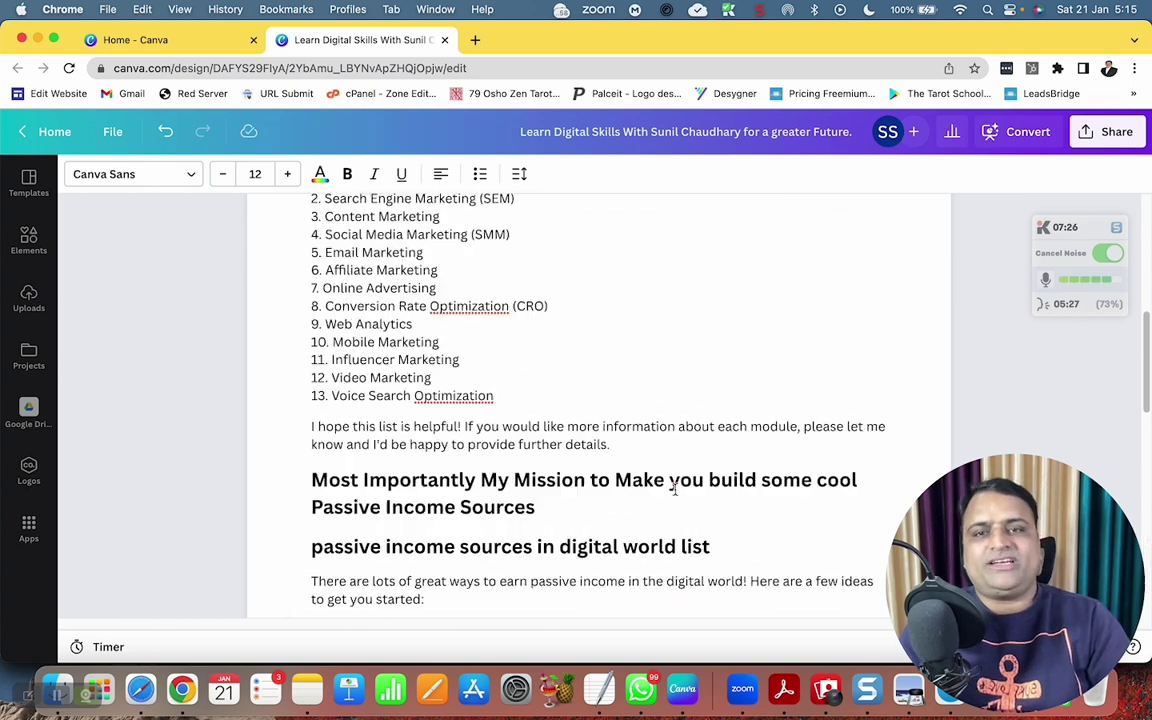
scroll(671, 467, down, 10)
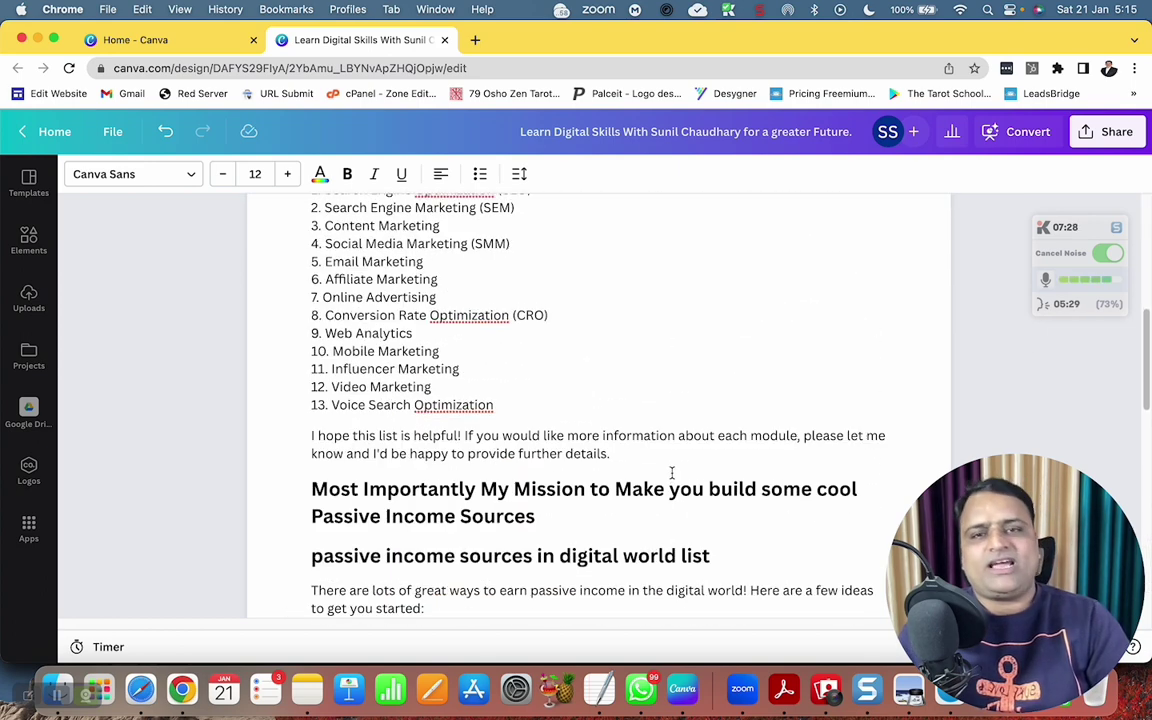
scroll(684, 512, down, 4)
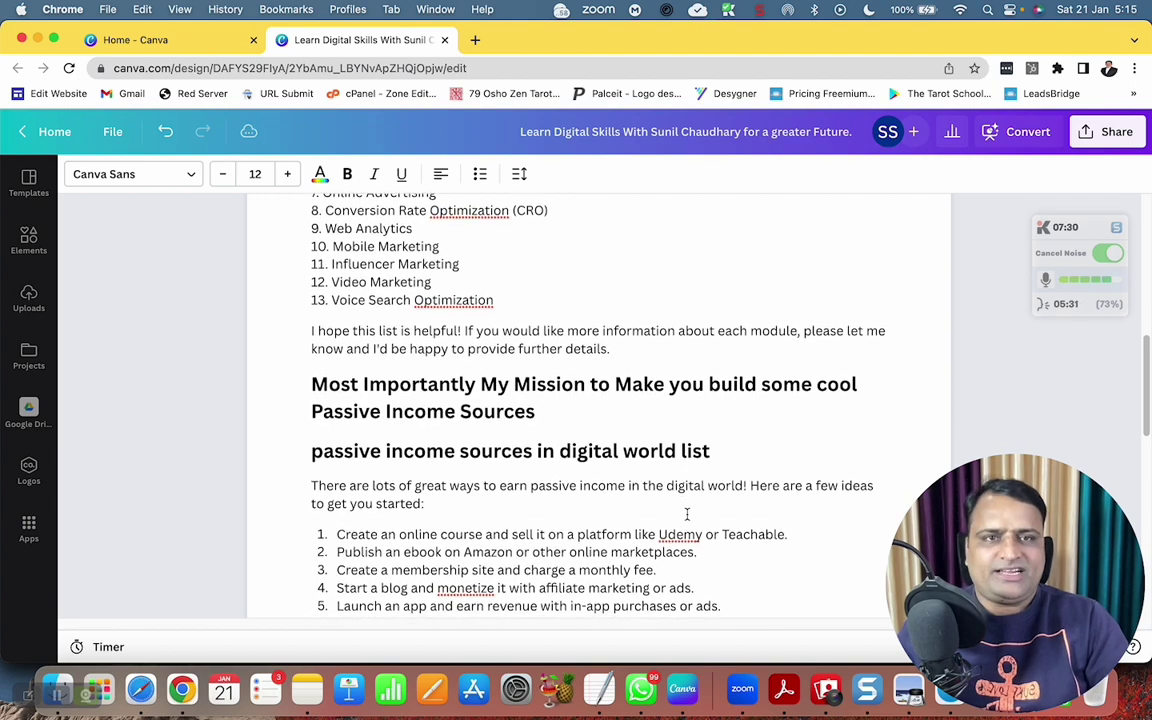
scroll(675, 510, down, 2)
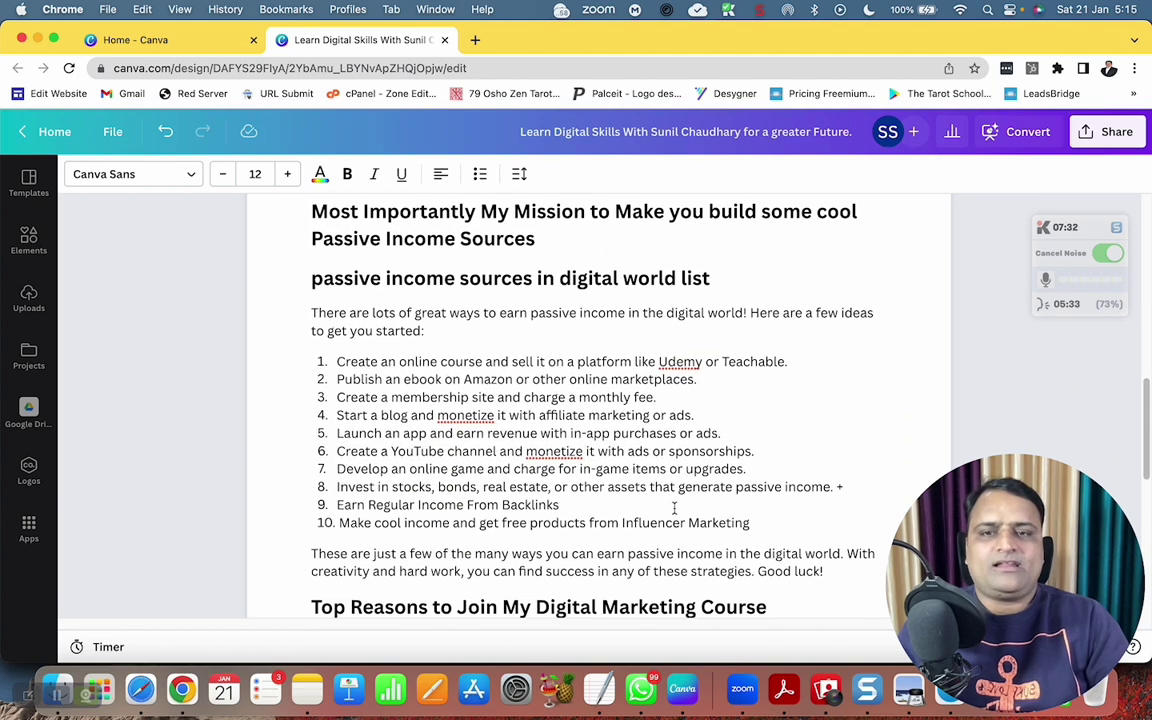
scroll(674, 508, down, 6)
scroll(675, 512, down, 12)
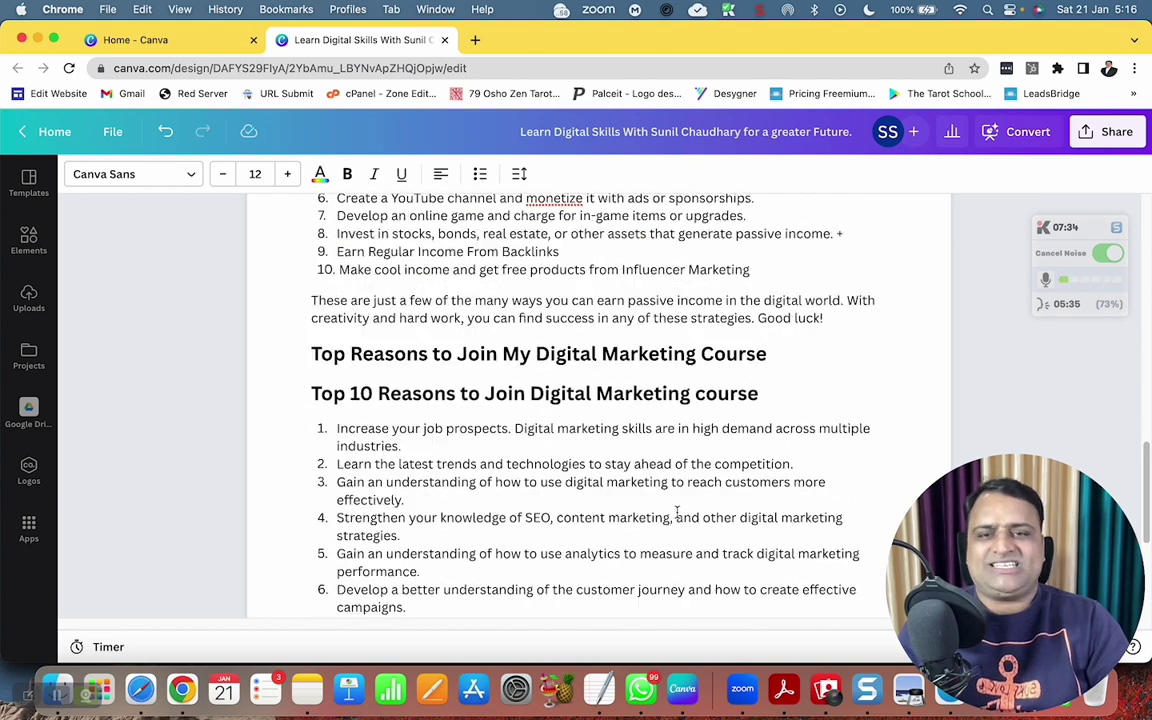
scroll(670, 512, up, 20)
scroll(659, 511, up, 7)
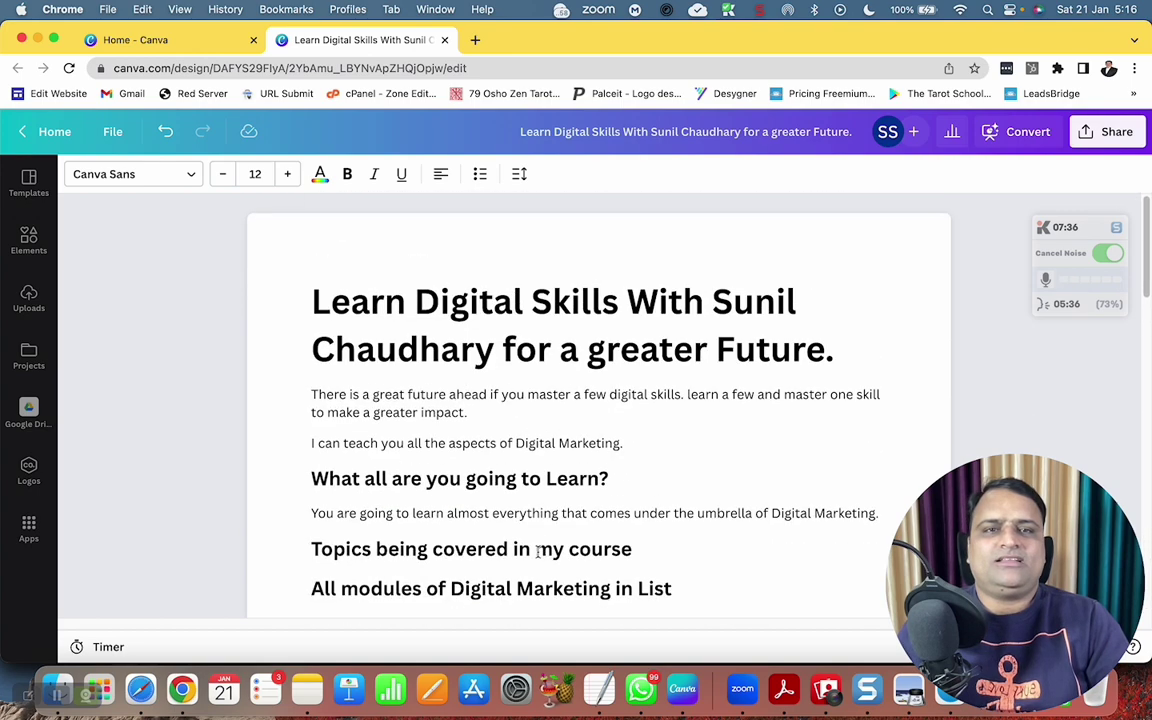
Convert the Doc to a presentation, preview the first illustrated design, and create the 32-slide deck.
click(1022, 141)
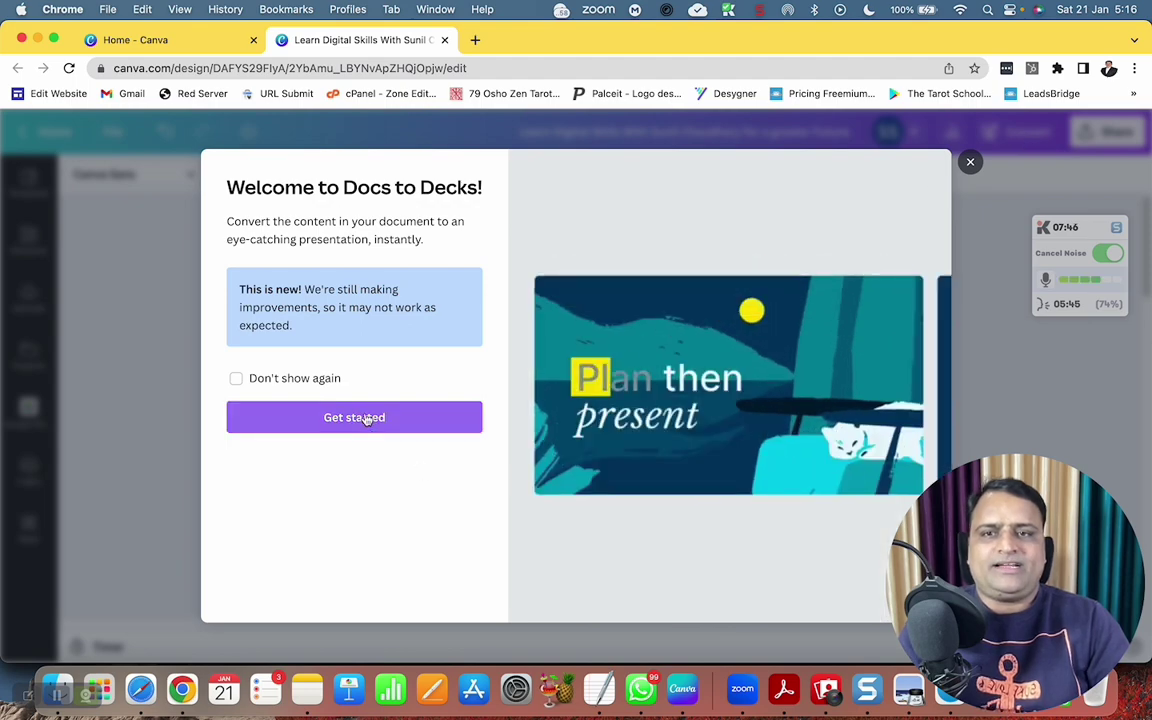
click(354, 418)
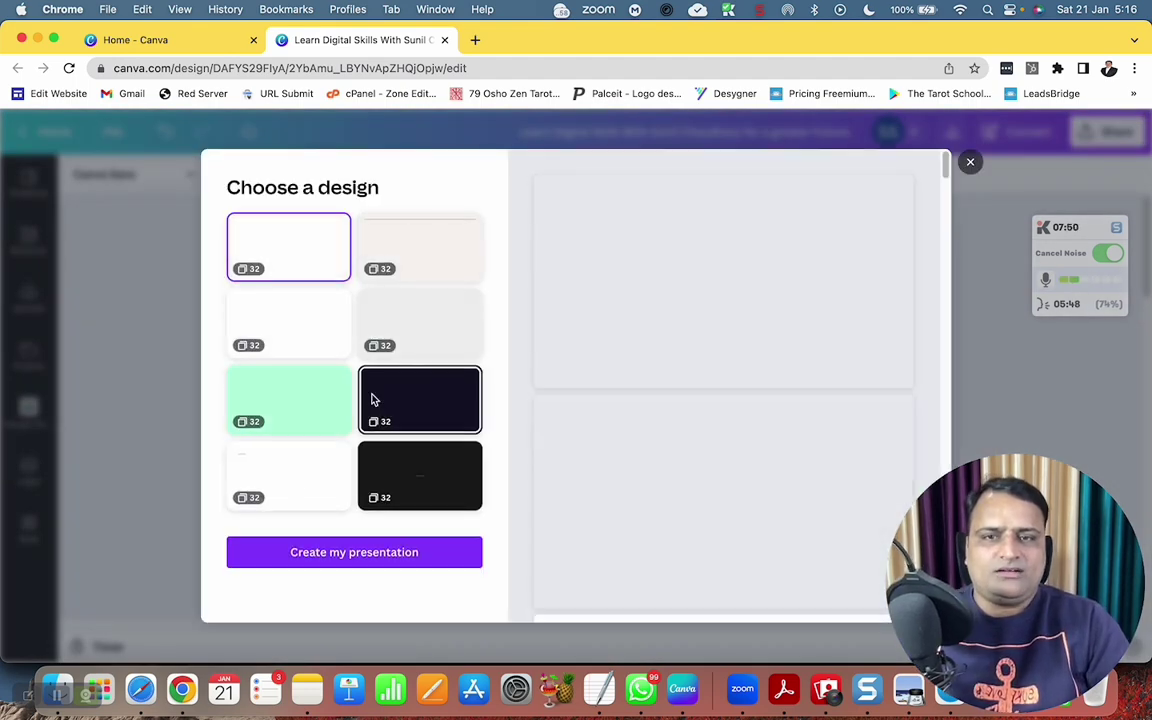
scroll(897, 319, down, 15)
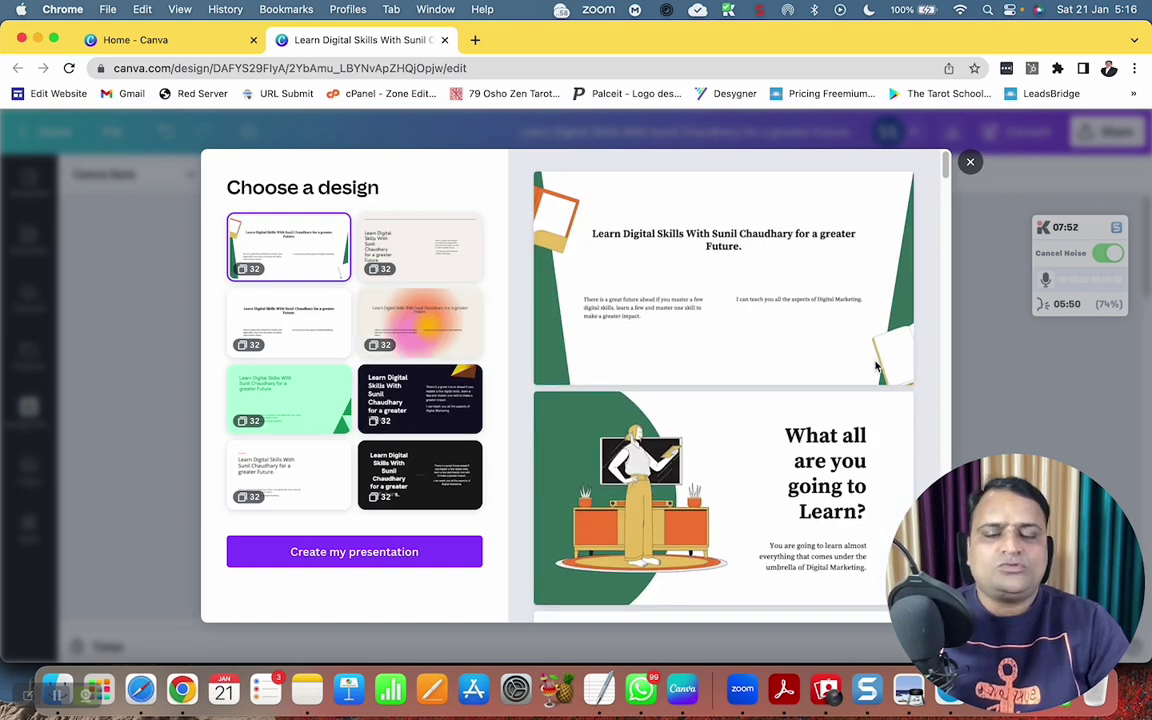
scroll(846, 427, down, 10)
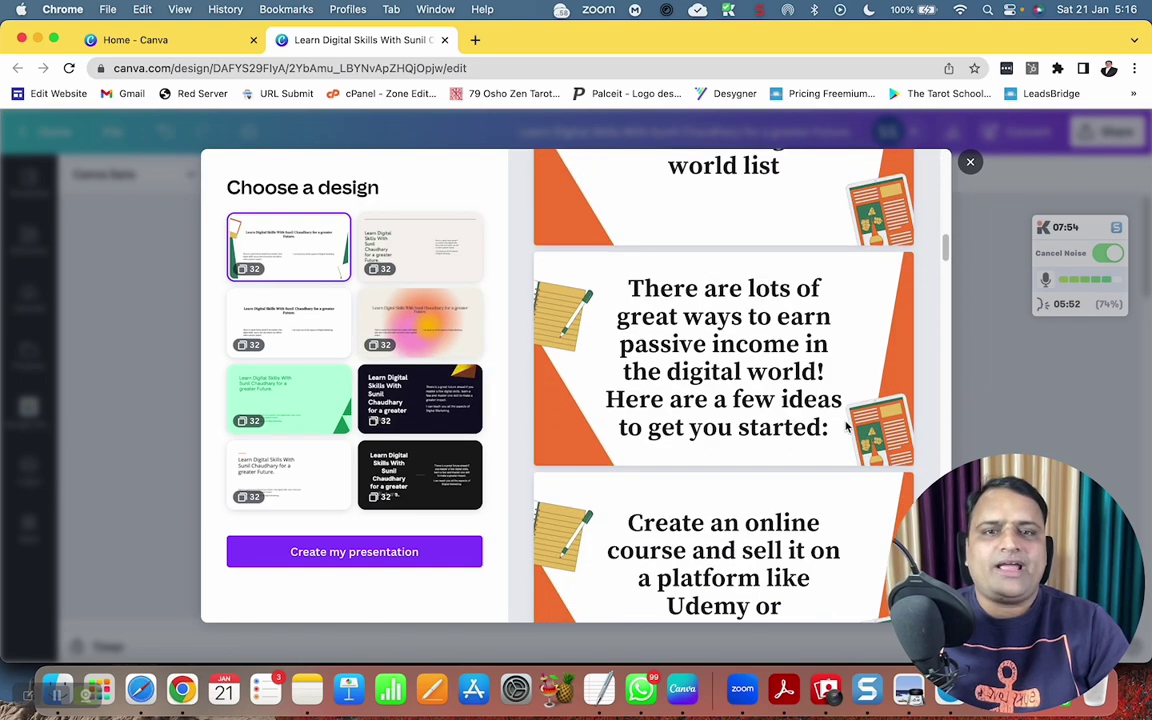
scroll(846, 427, down, 20)
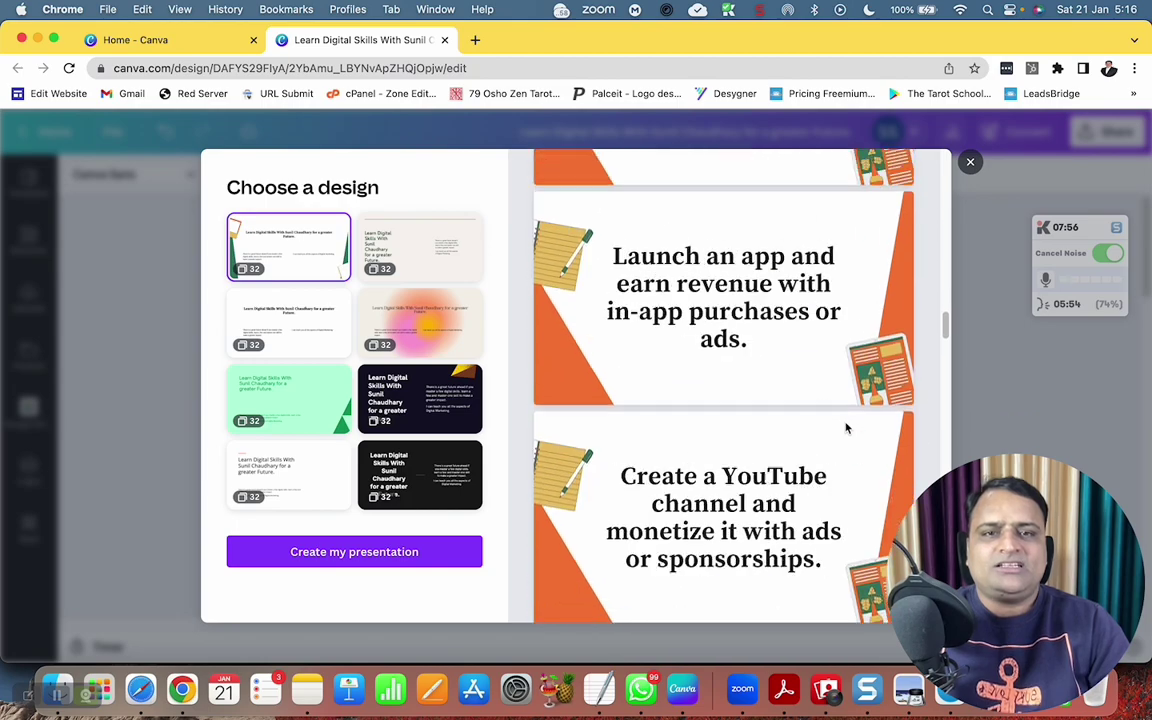
scroll(846, 427, down, 20)
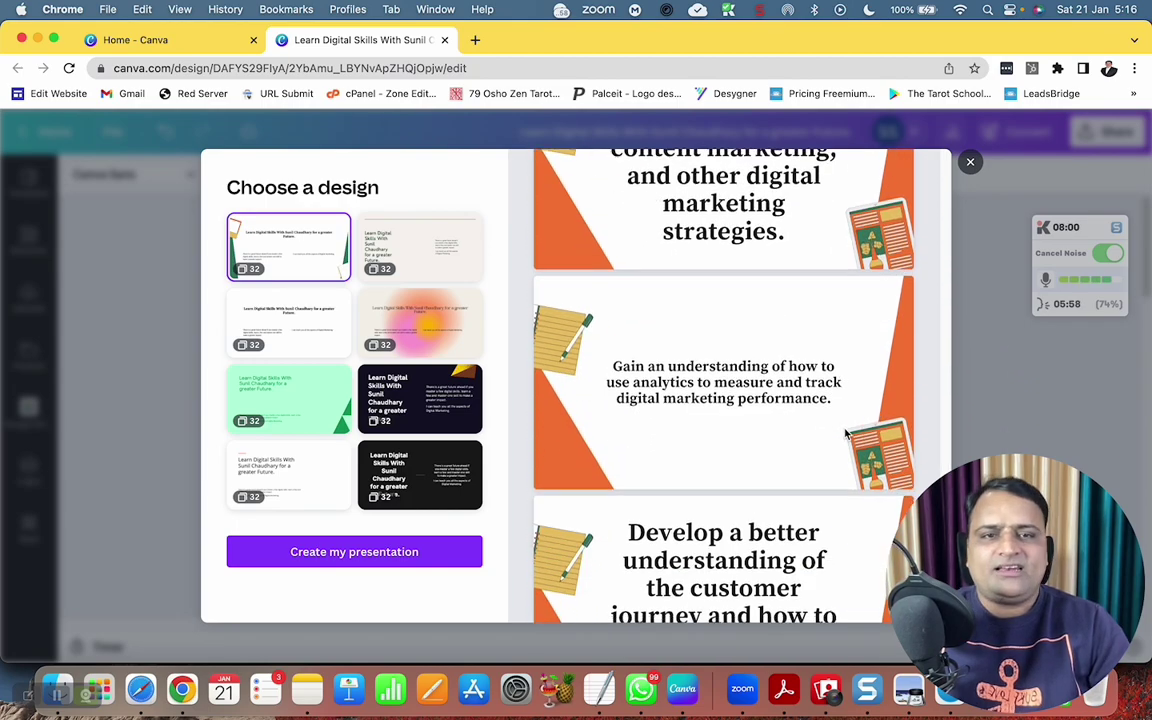
scroll(846, 427, down, 20)
scroll(846, 434, down, 3)
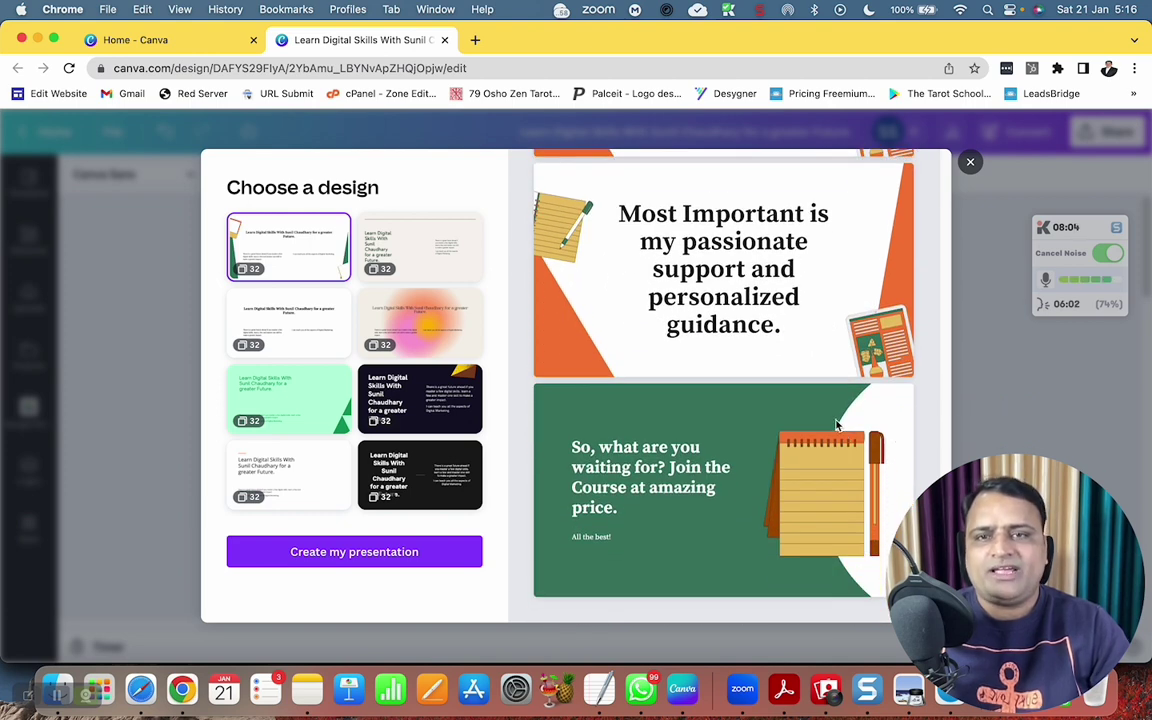
click(401, 564)
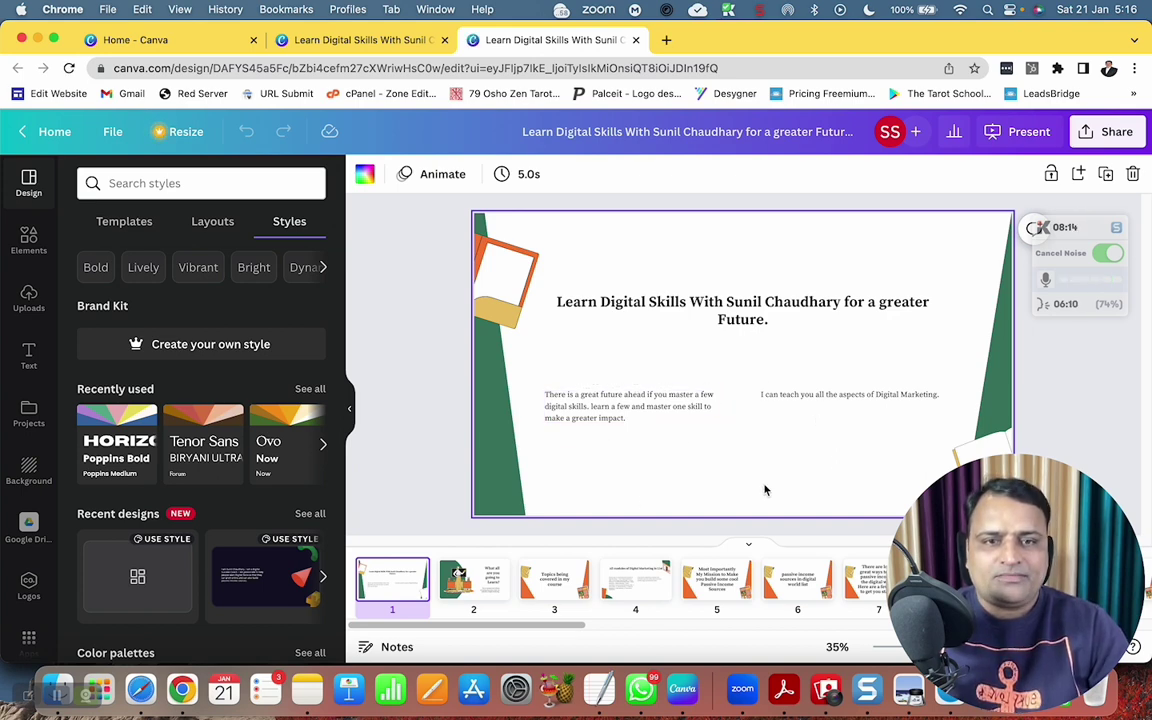
Select the title slide in the page strip and present the deck full screen.
scroll(492, 585, right, 15)
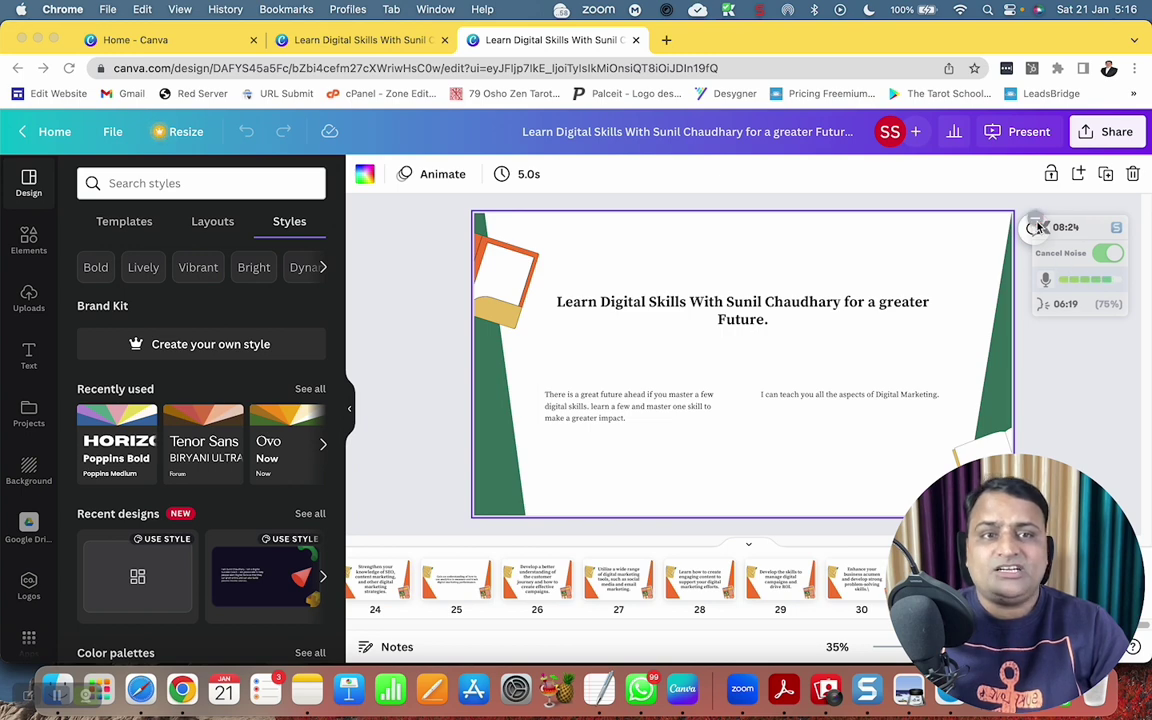
scroll(890, 375, down, 3)
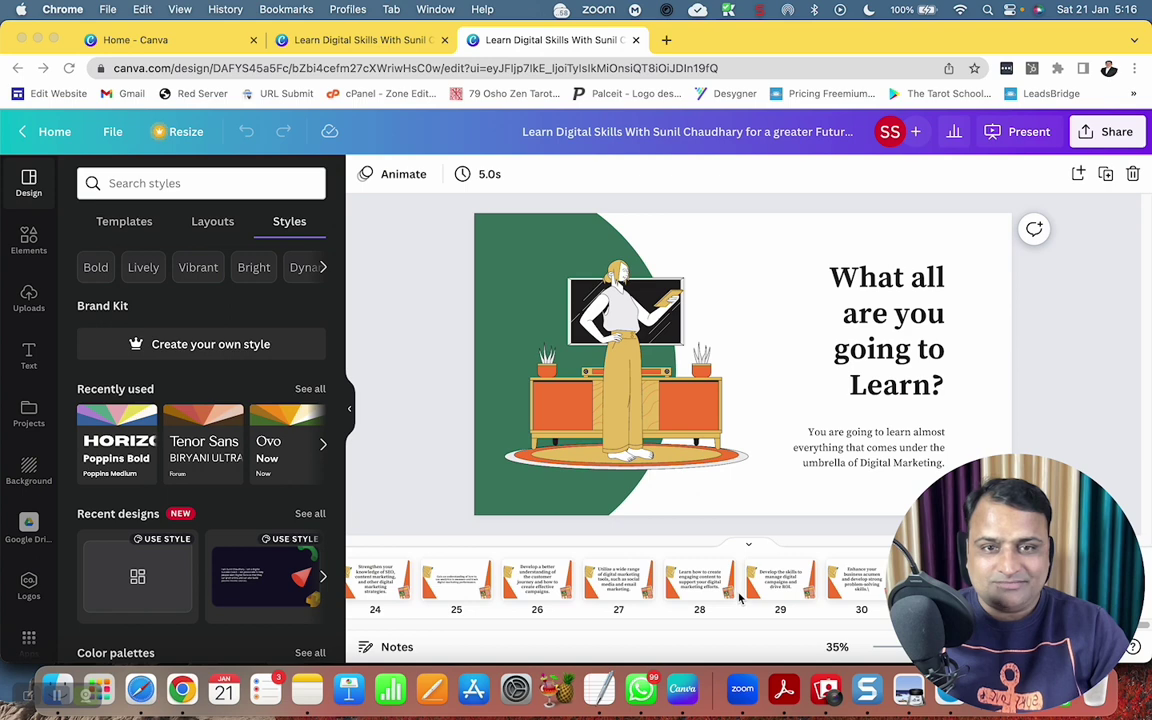
scroll(600, 595, left, 15)
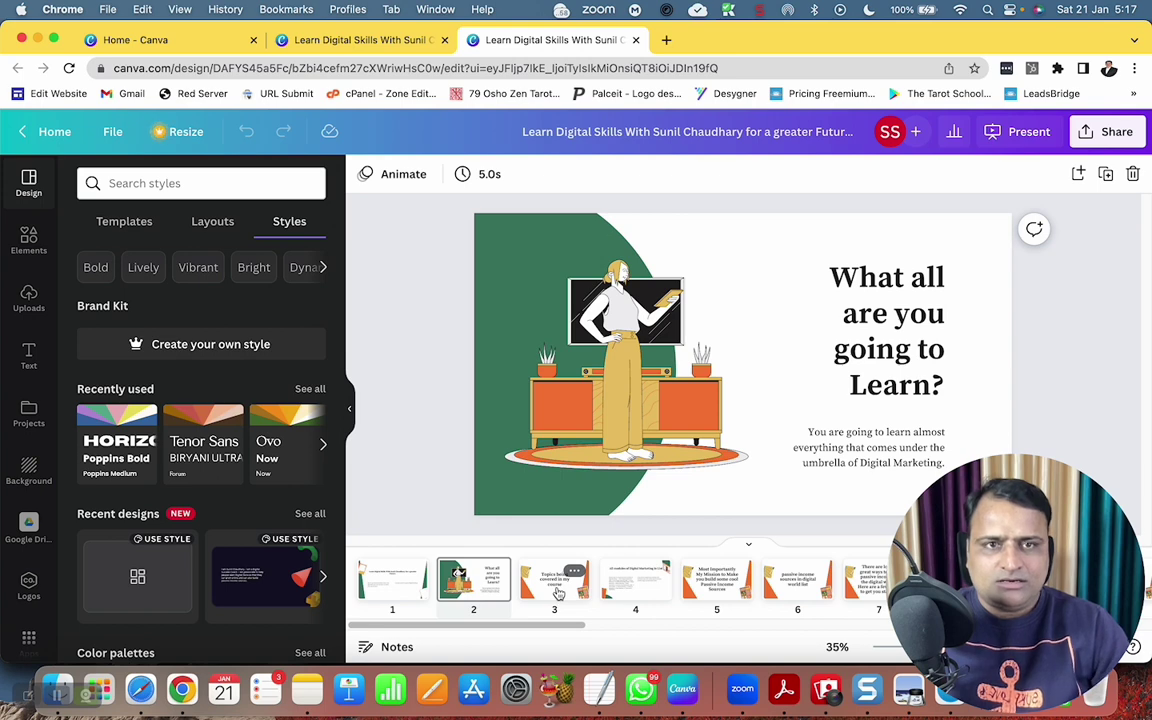
click(382, 584)
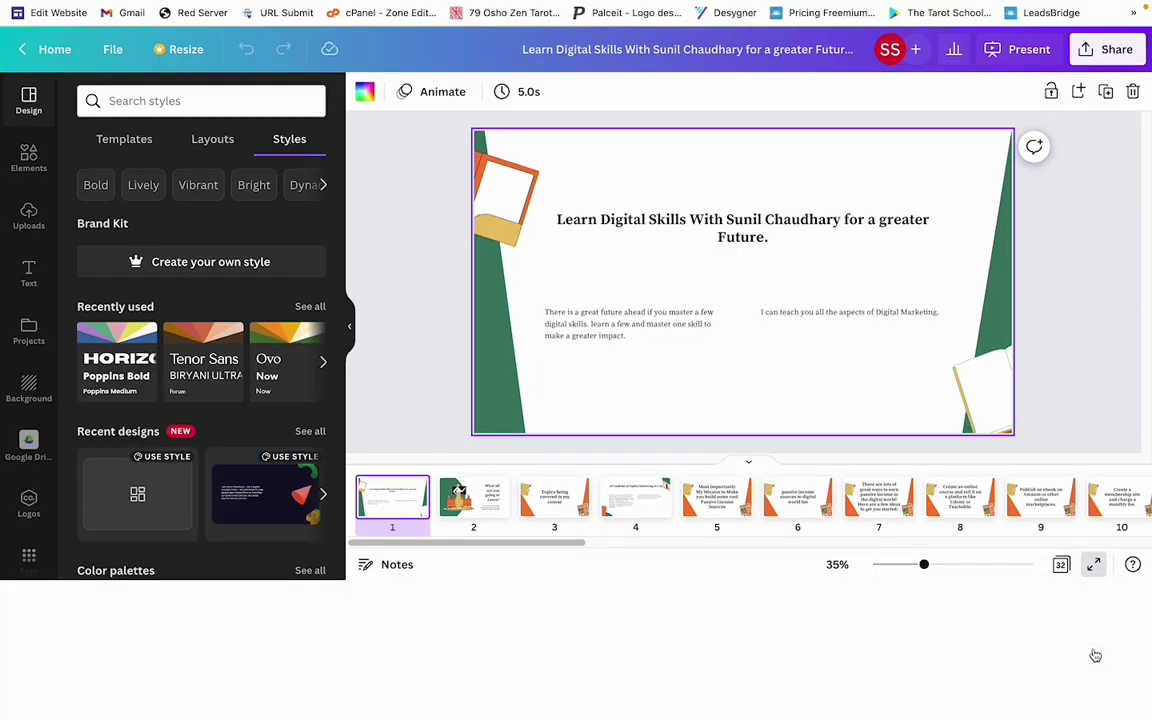
click(1094, 648)
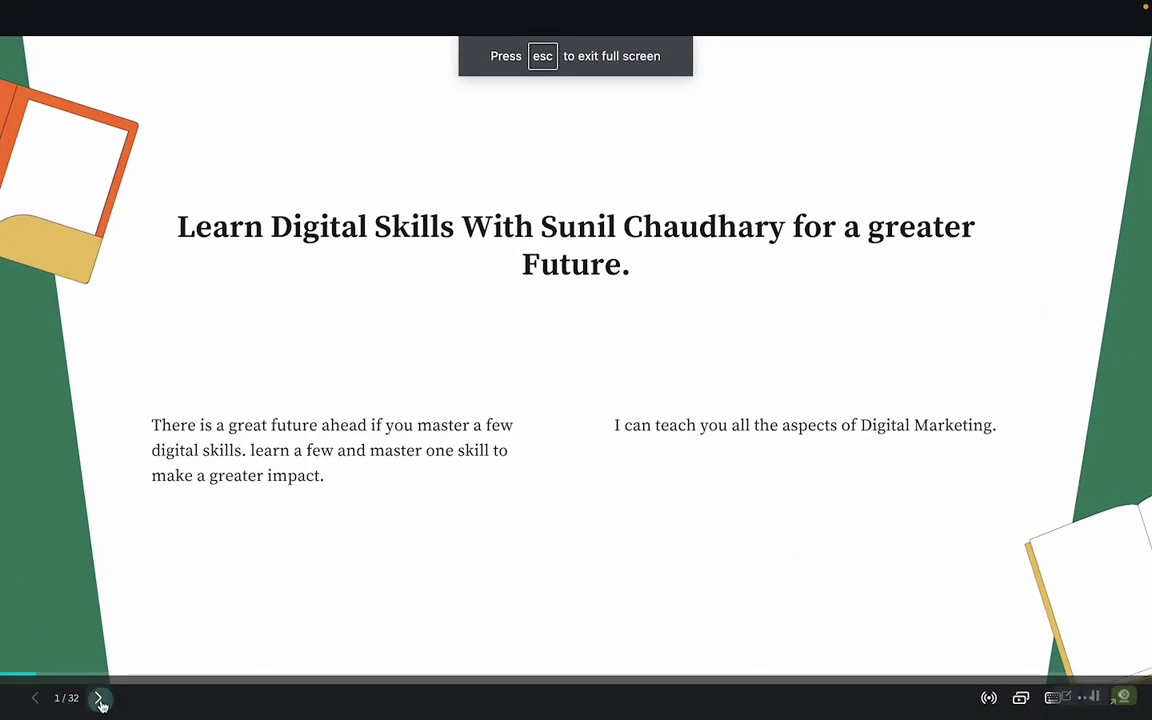
Step through the slides to the final slide 32, 'So, what are you waiting for? Join the Course…'.
click(99, 699)
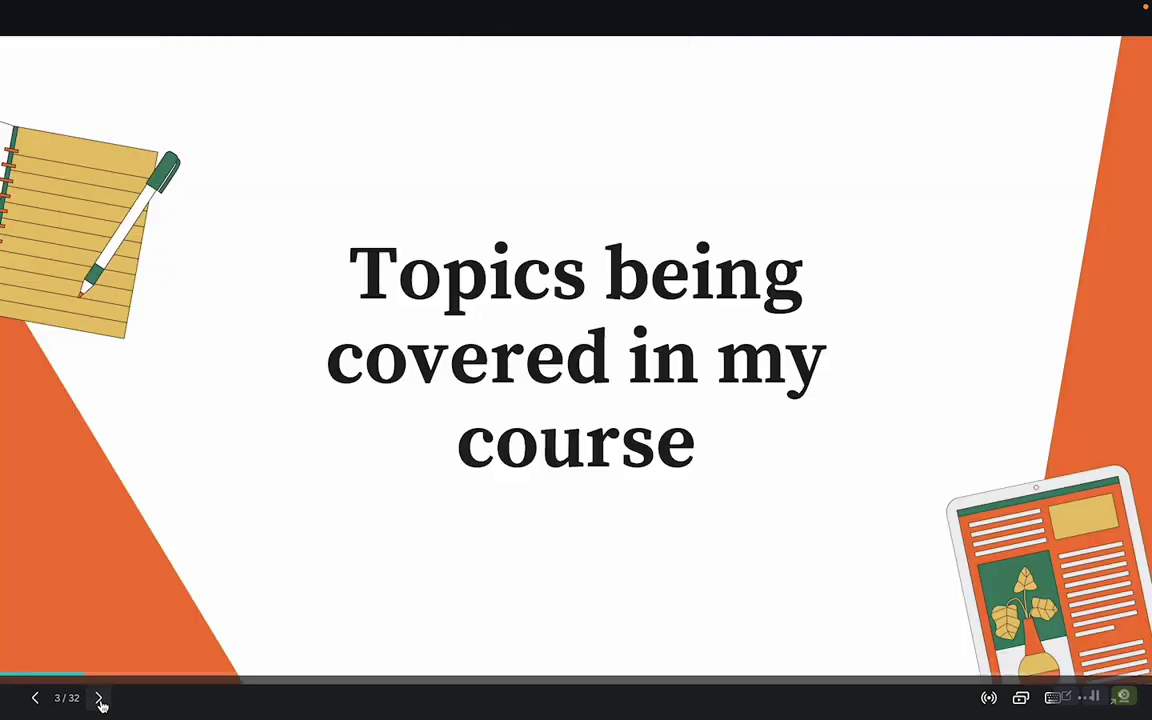
click(99, 699)
key(Right)
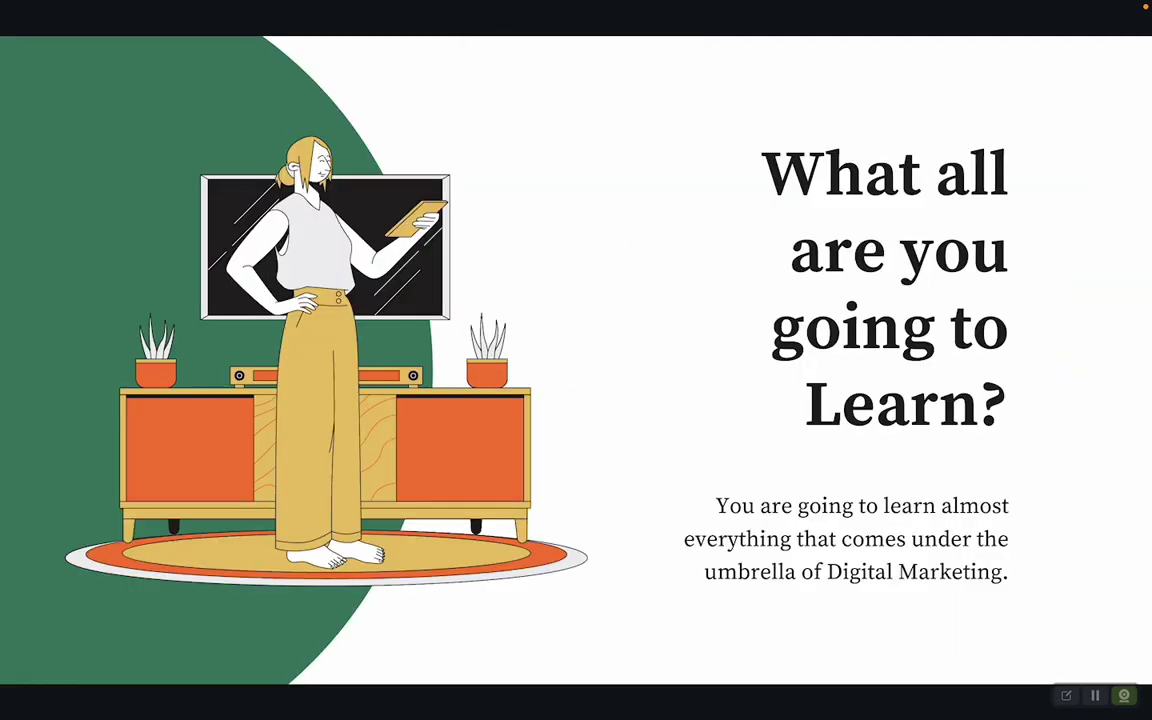
key(Right)
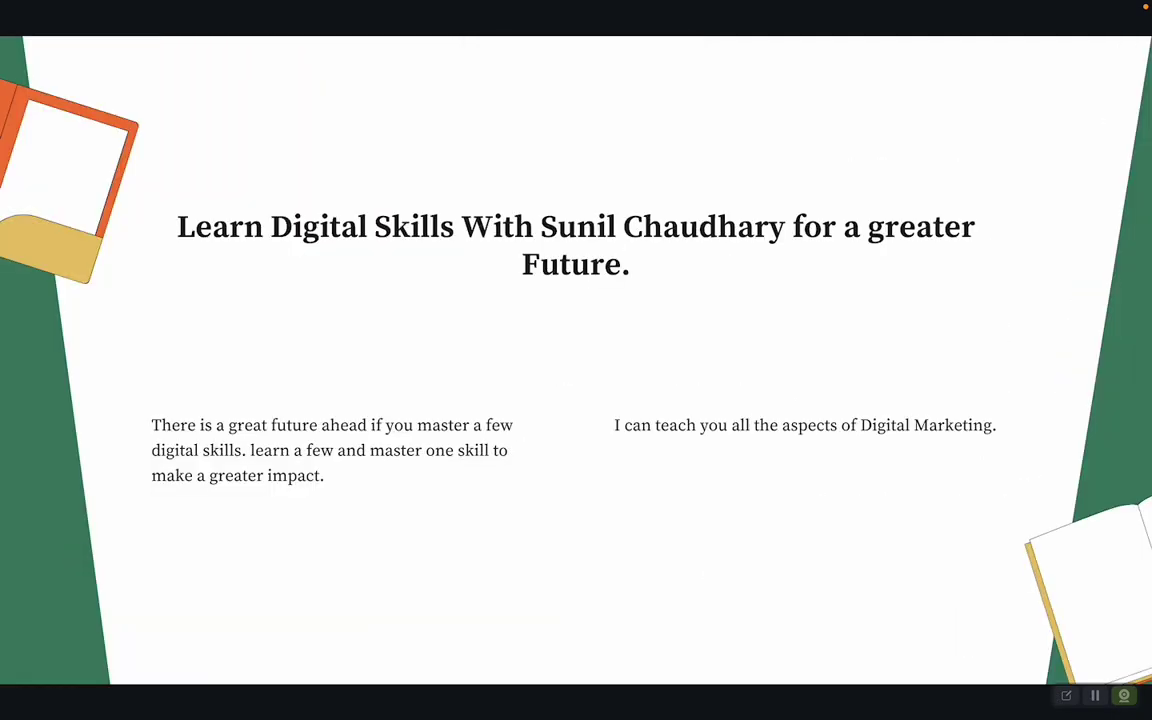
click(99, 699)
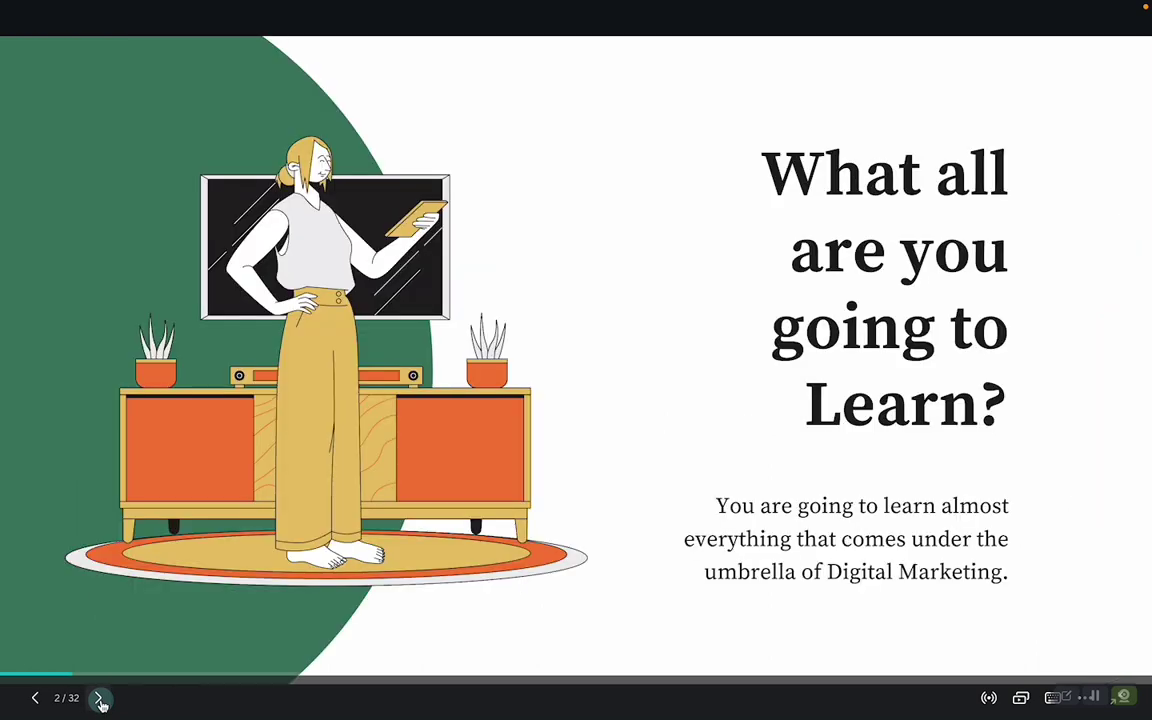
click(99, 699)
click(99, 699)
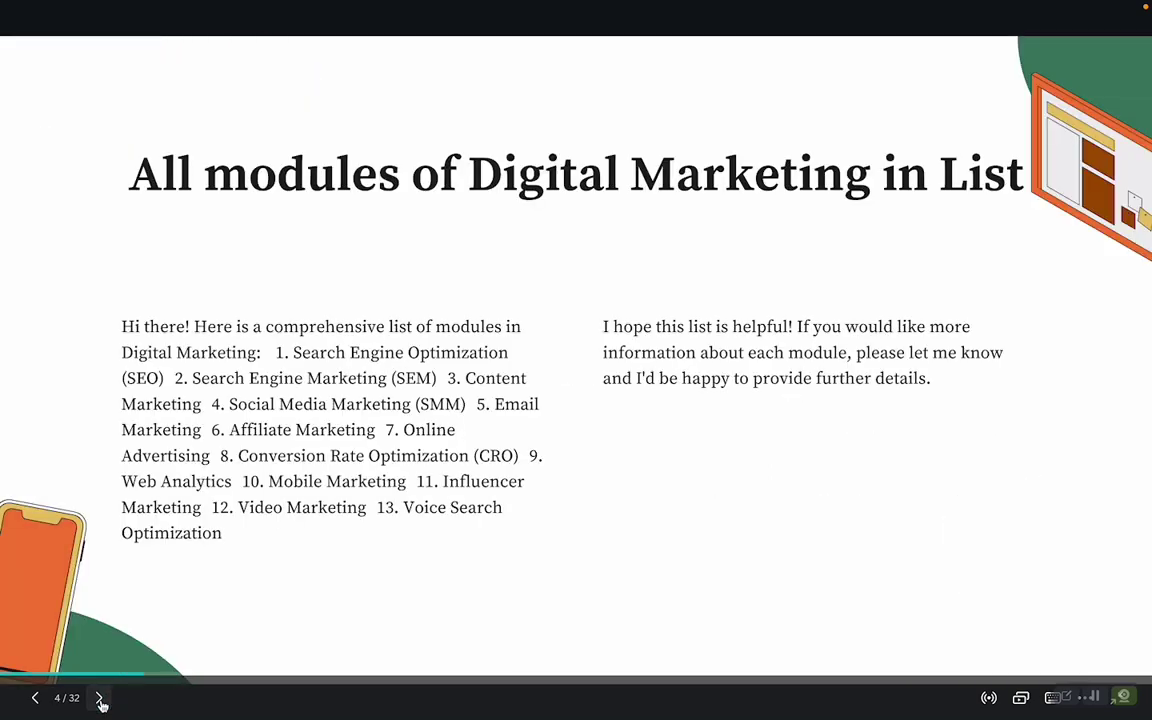
click(100, 699)
click(100, 699)
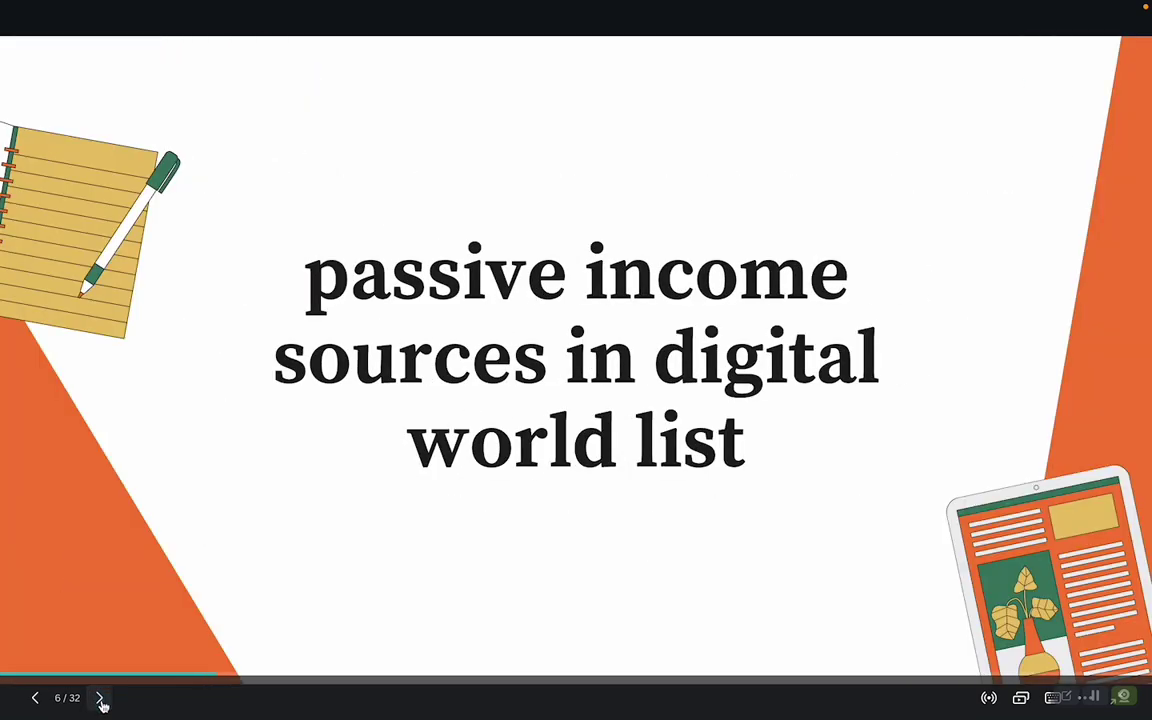
click(100, 699)
click(100, 699)
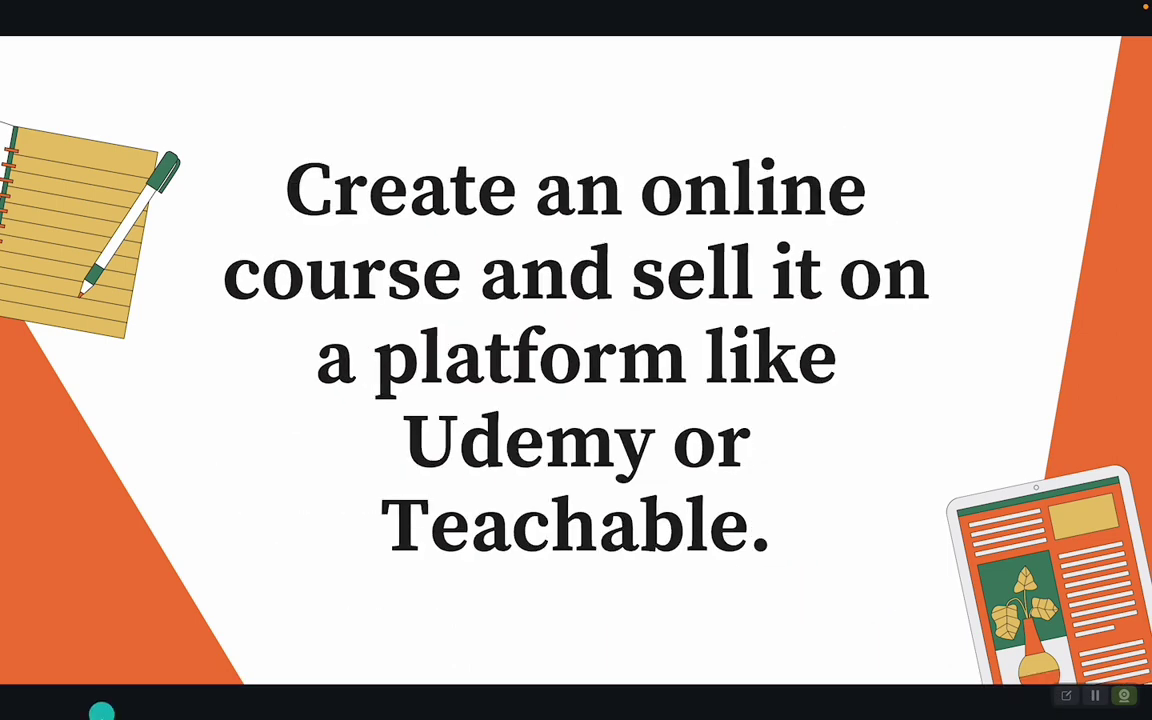
click(225, 538)
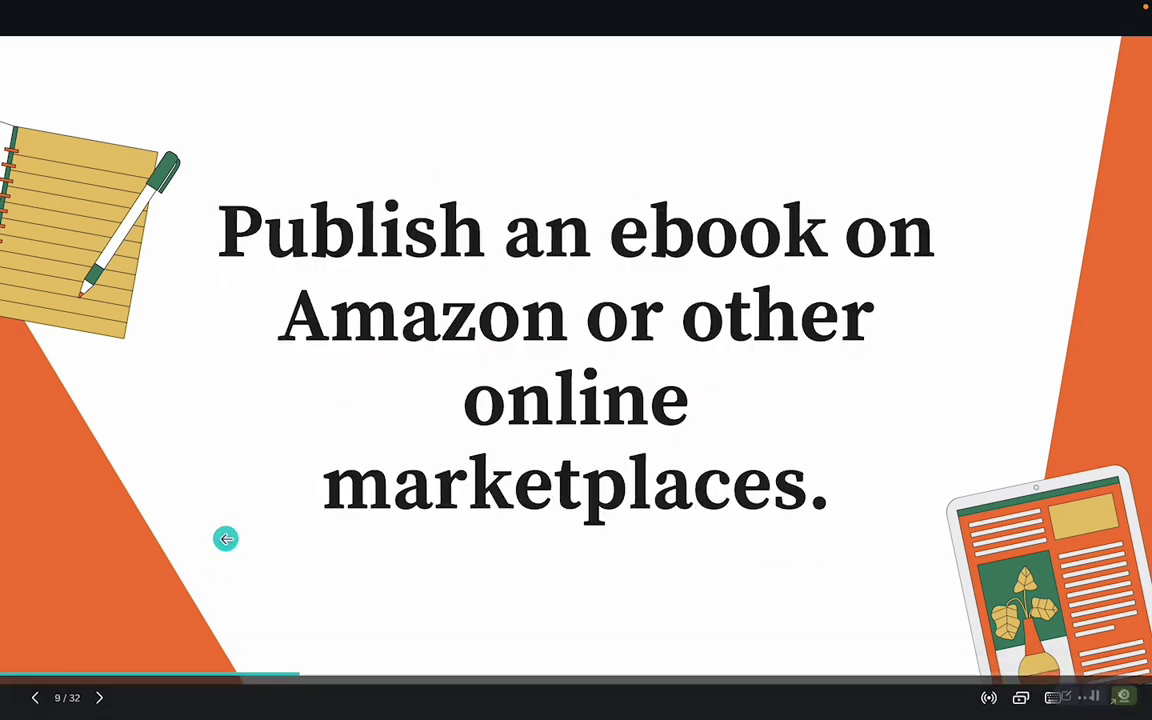
key(Right)
key(Right)
key(Right)
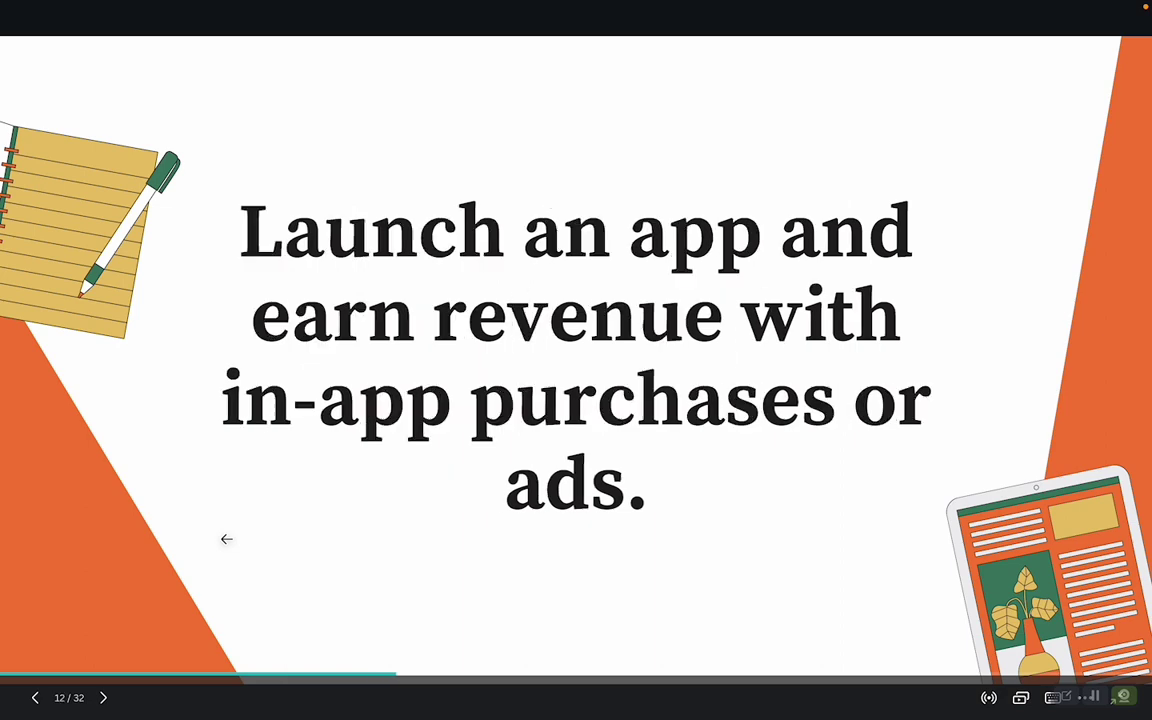
key(Right)
key(Right)
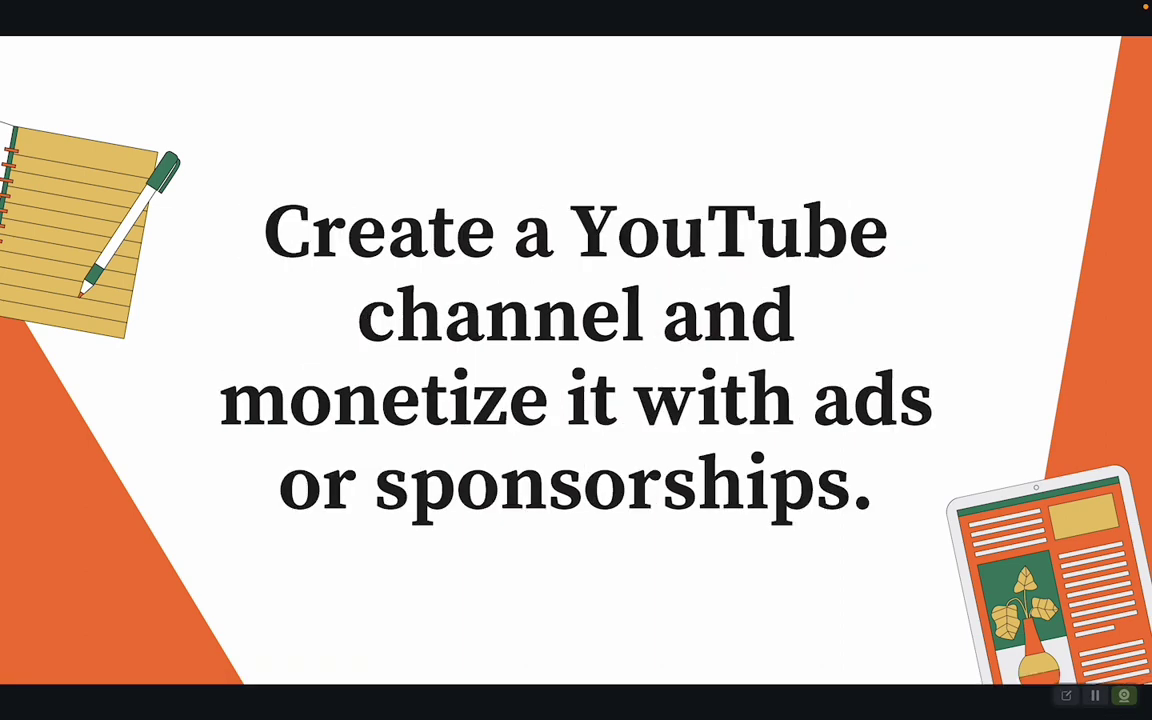
key(Right)
key(Right)
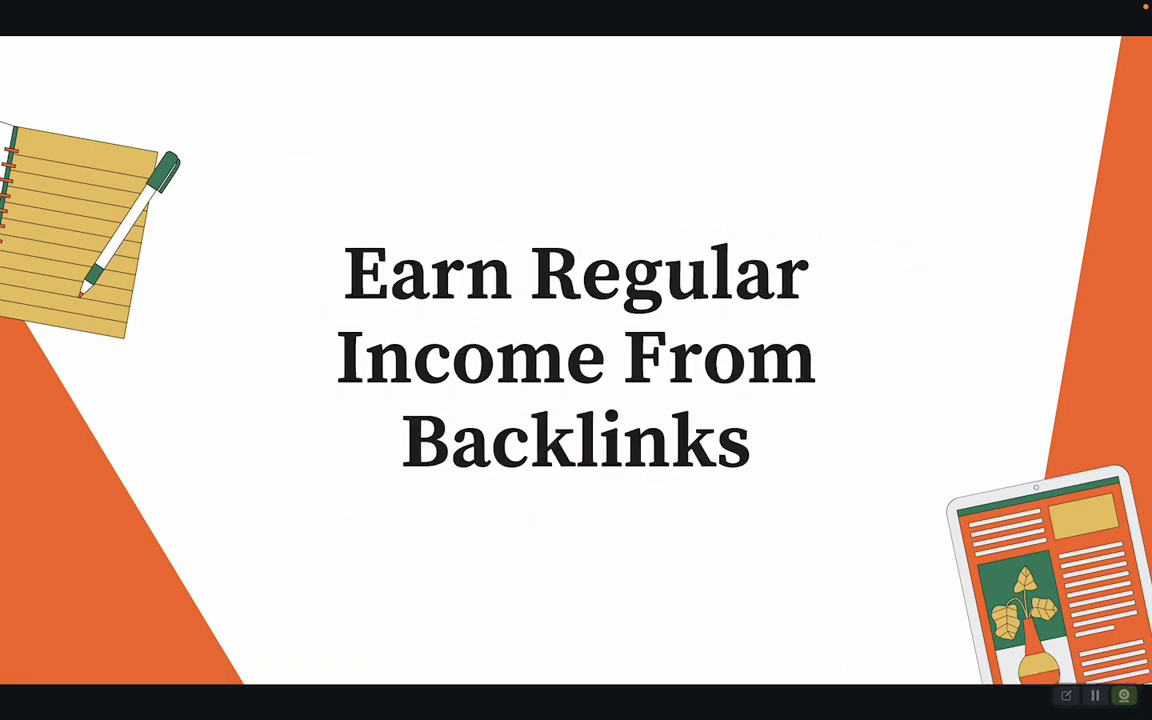
key(Right)
key(Right)
key(Right)
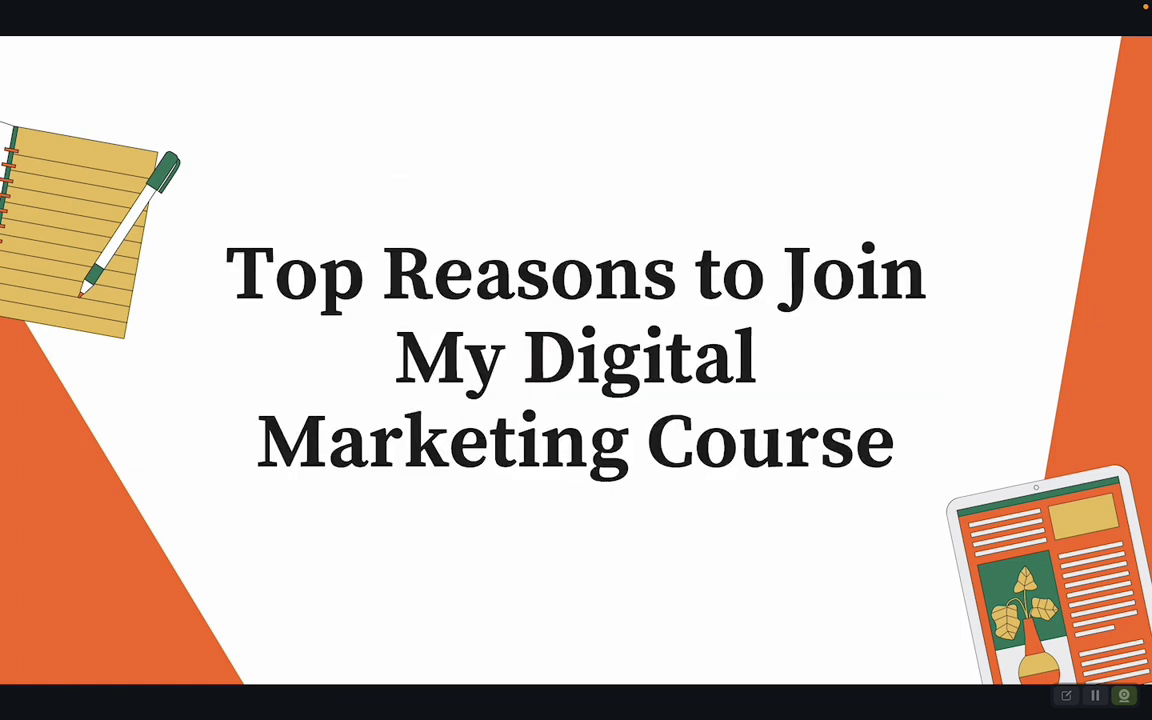
key(Right)
key(Right)
key(Right)
key(Right)
key(Right)
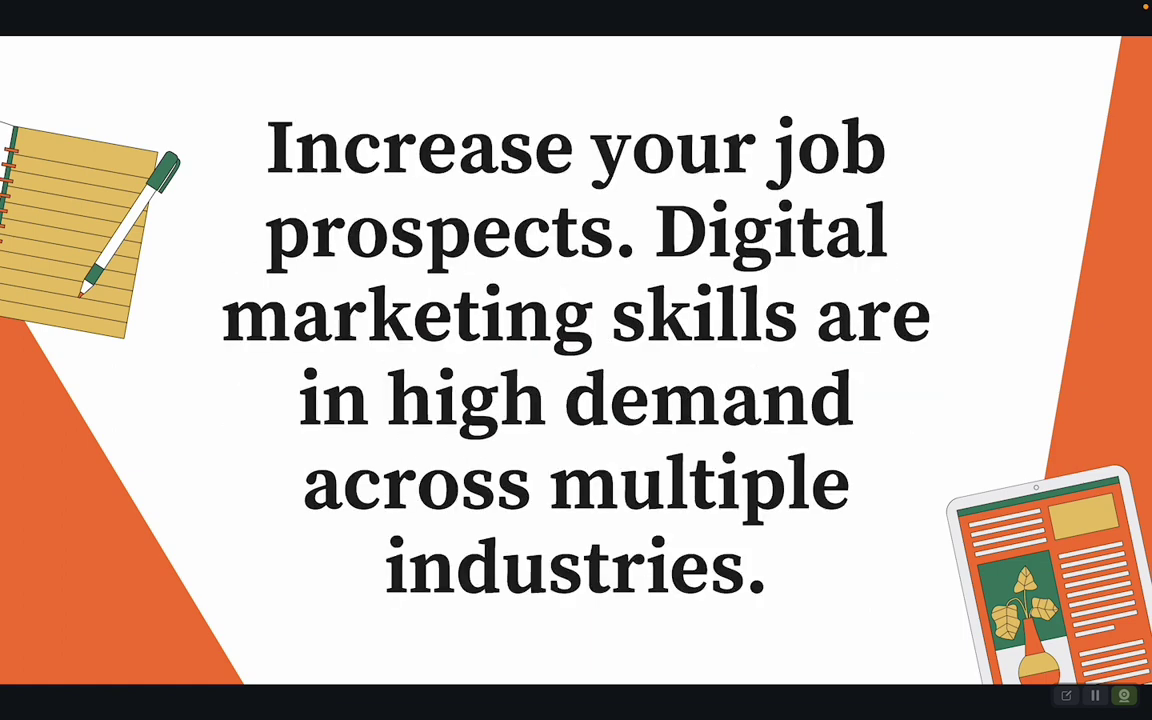
key(Right)
key(Right)
key(Right)
key(Right)
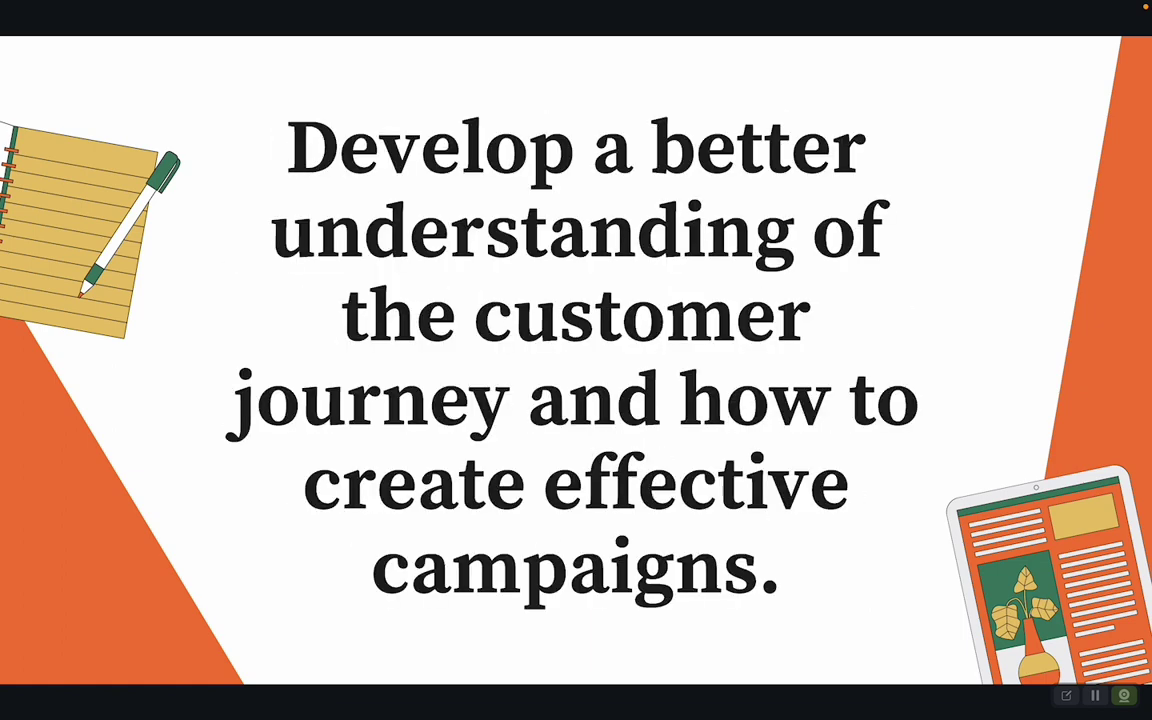
key(Right)
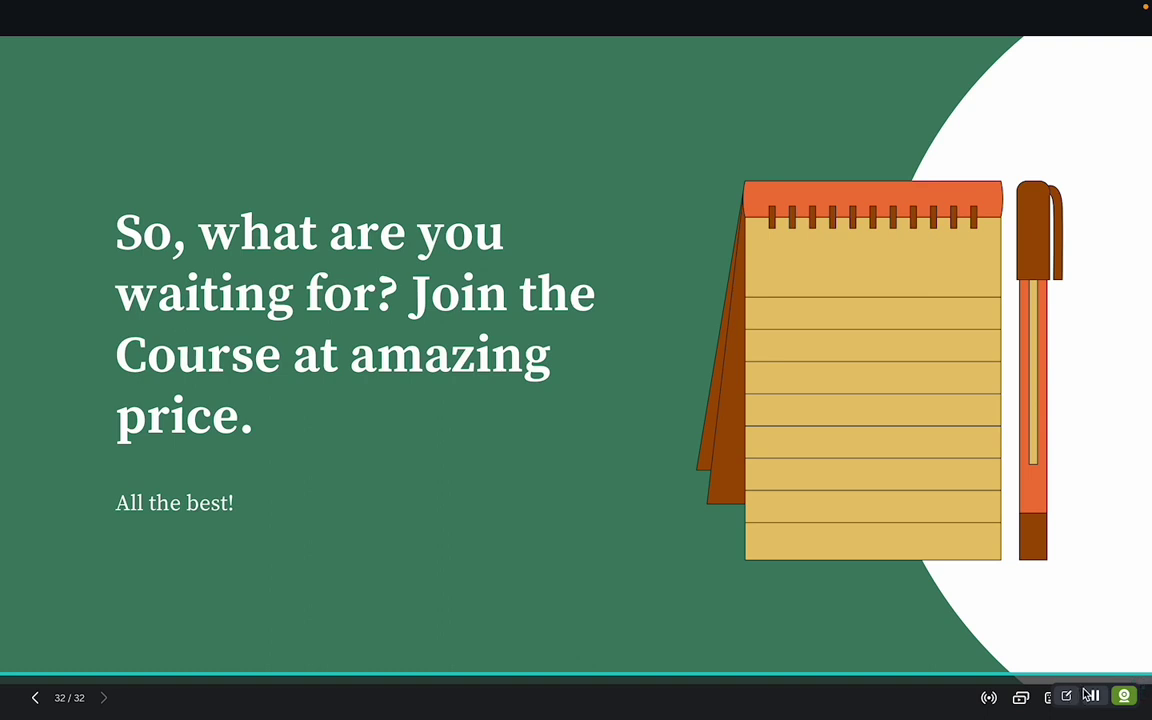
Leave full screen and return to the presentation editor.
click(1084, 580)
drag(1087, 710, 907, 690)
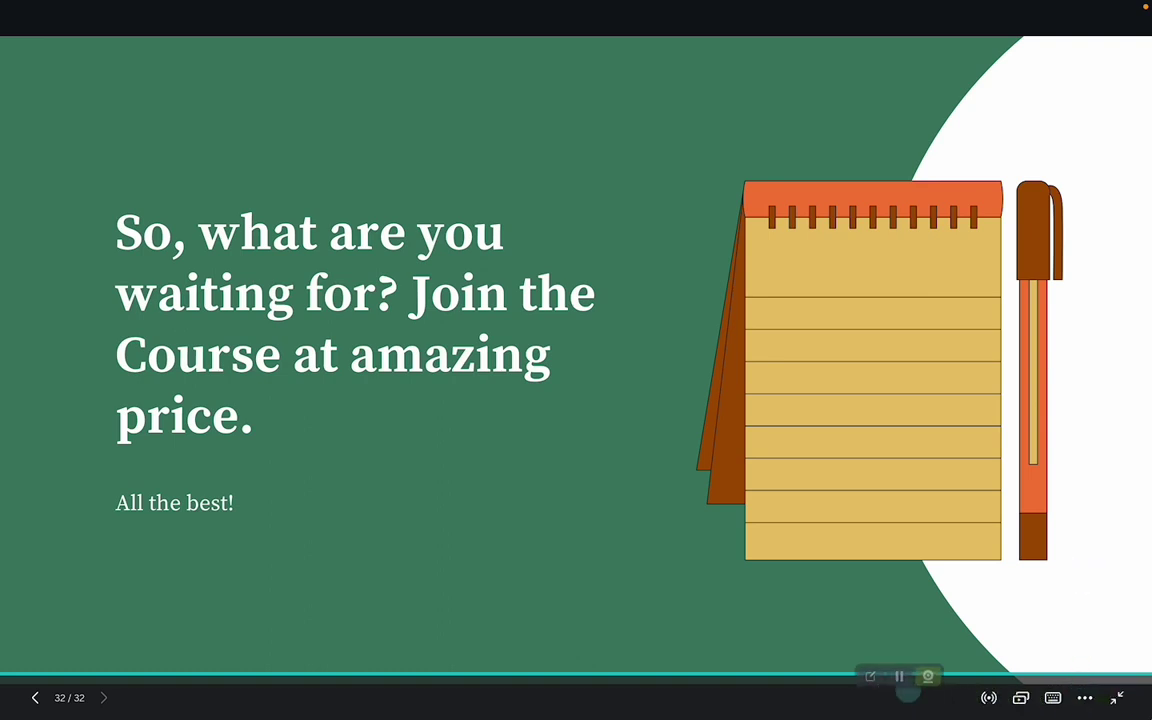
click(1118, 700)
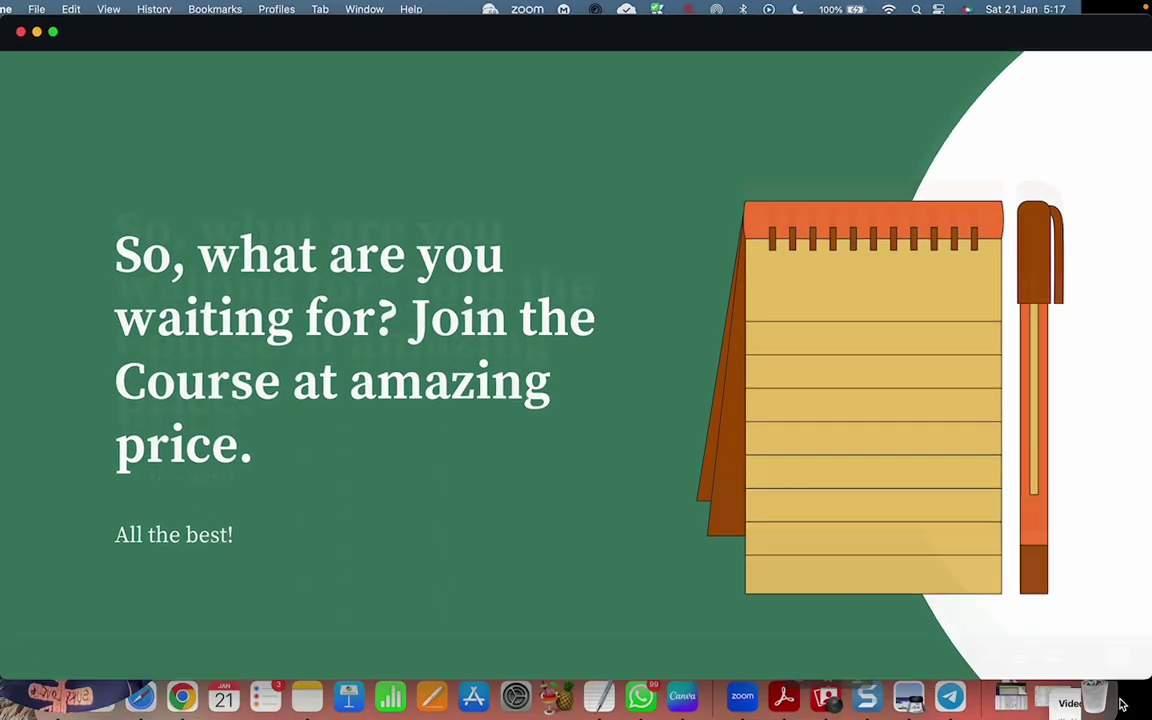